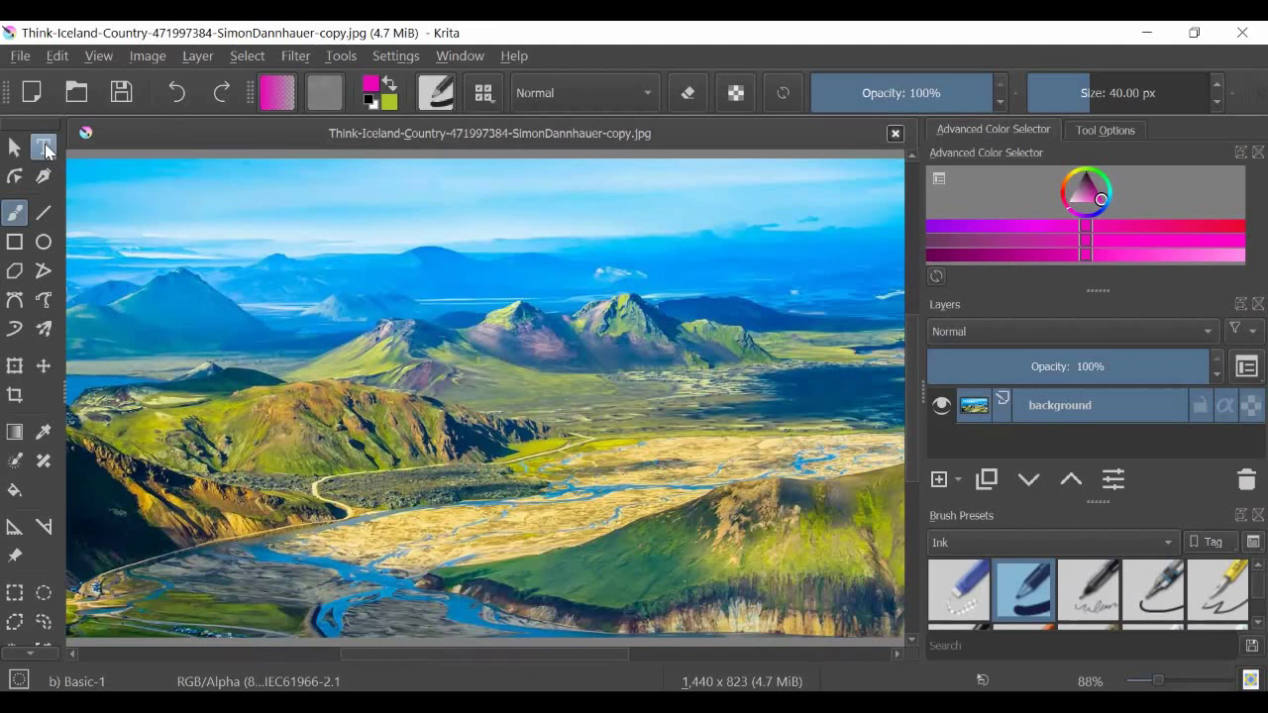
Draw a text box over the photo and replace the placeholder with 'Word'.
left_click(43, 147)
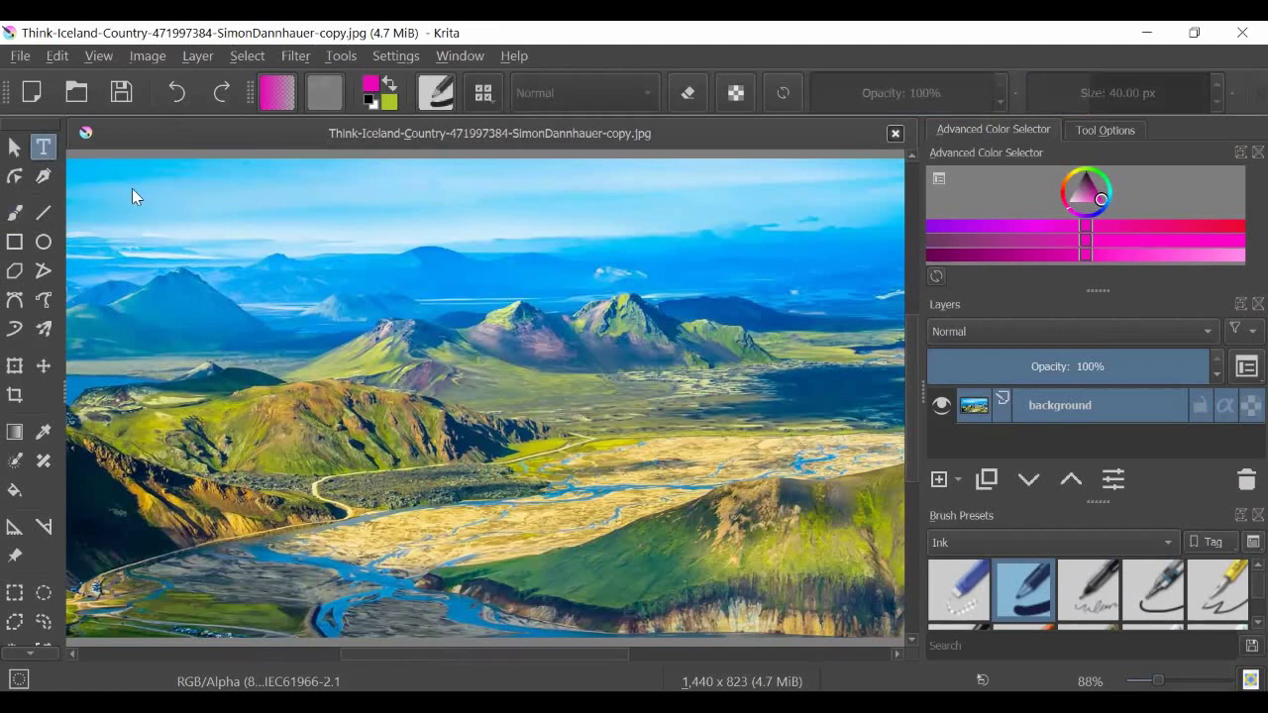
left_click_drag(131, 188, 838, 598)
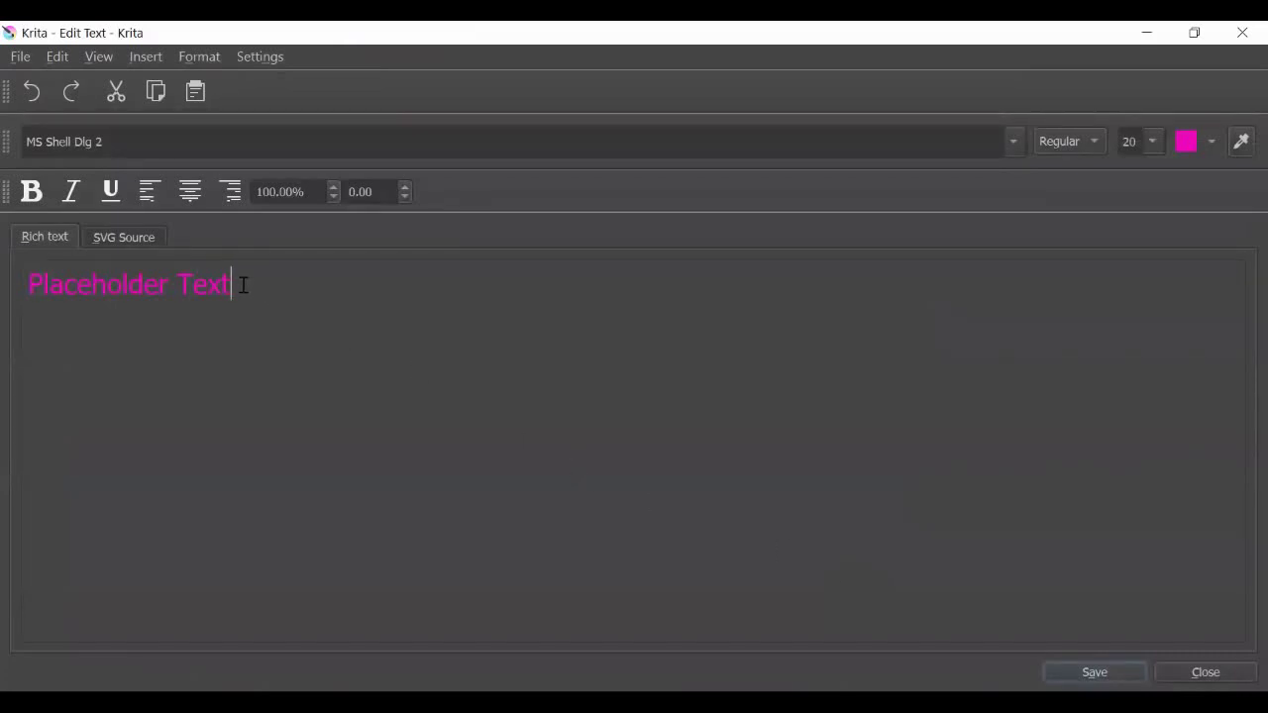
key("BackSpace")
key("BackSpace")
key("BackSpace")
key("BackSpace")
key("BackSpace")
key("BackSpace")
key("BackSpace")
key("BackSpace")
key("BackSpace")
key("BackSpace")
key("BackSpace")
key("BackSpace")
key("BackSpace")
key("BackSpace")
key("BackSpace")
key("BackSpace")
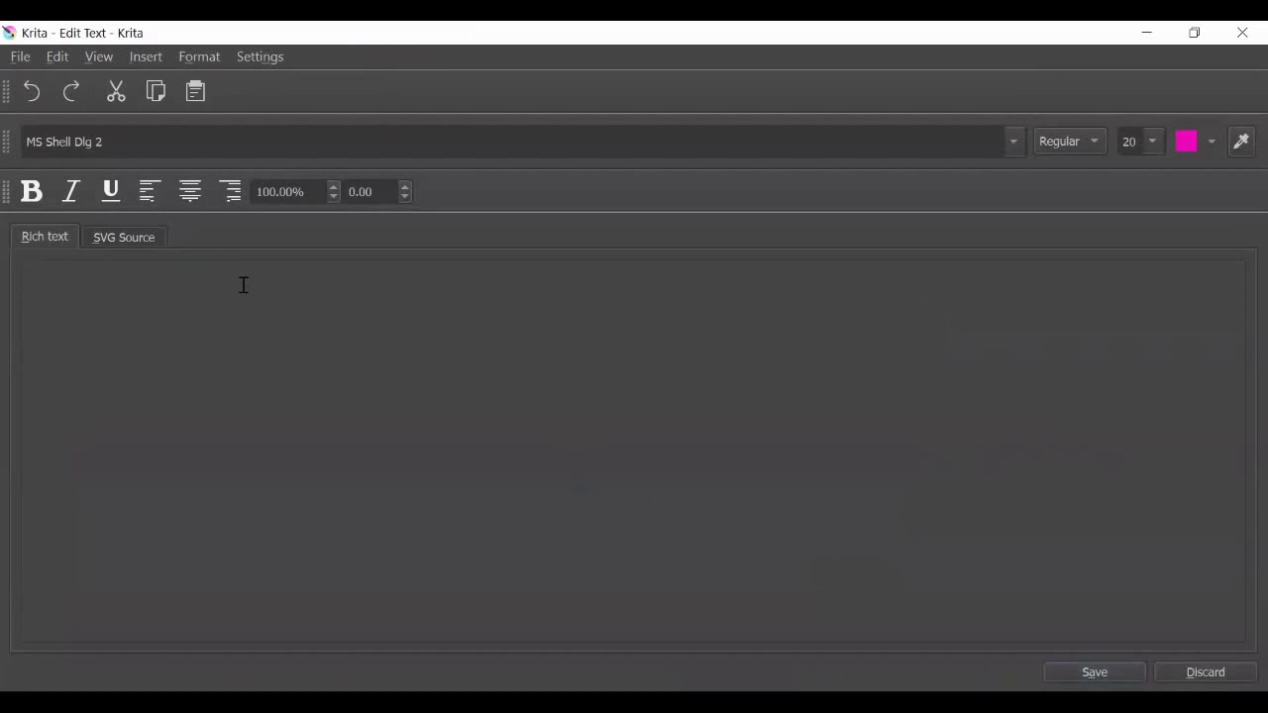
type("Word")
Set the text to Goudy Stout at size 72 and save it.
left_click(1014, 144)
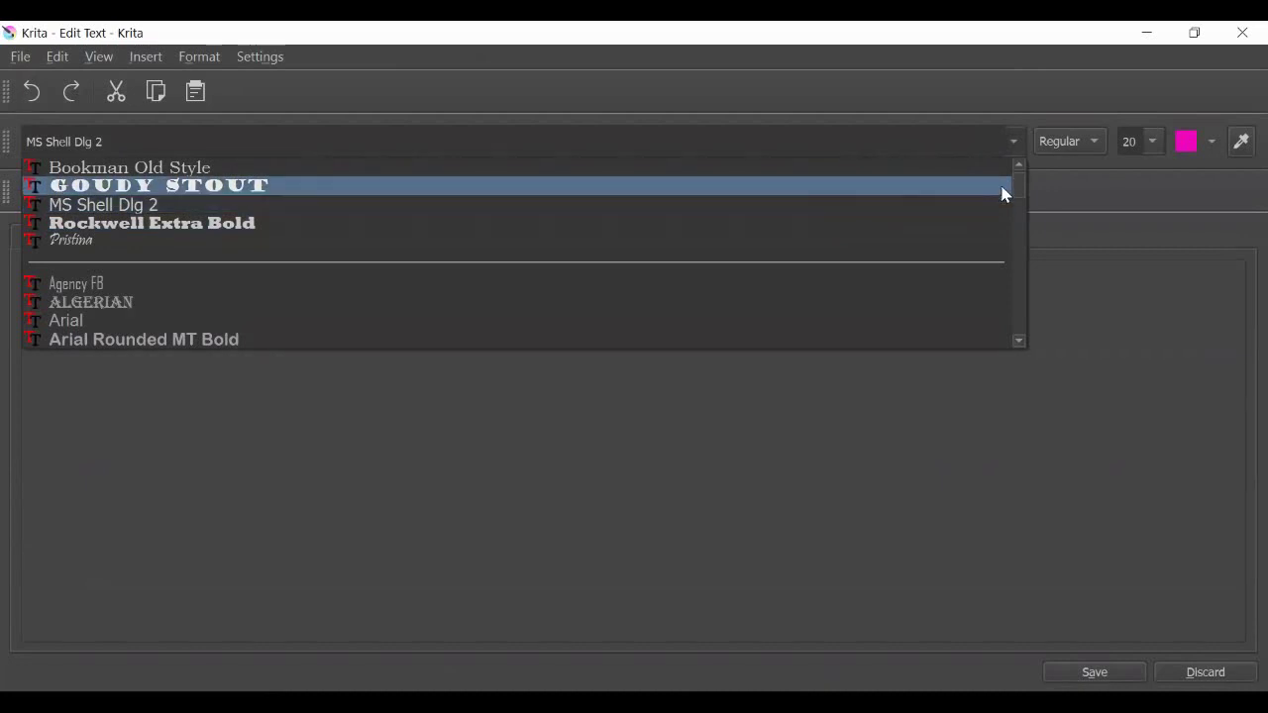
mouse_move(1015, 185)
left_mouse_down()
mouse_move(1016, 289)
mouse_move(1015, 165)
left_mouse_up()
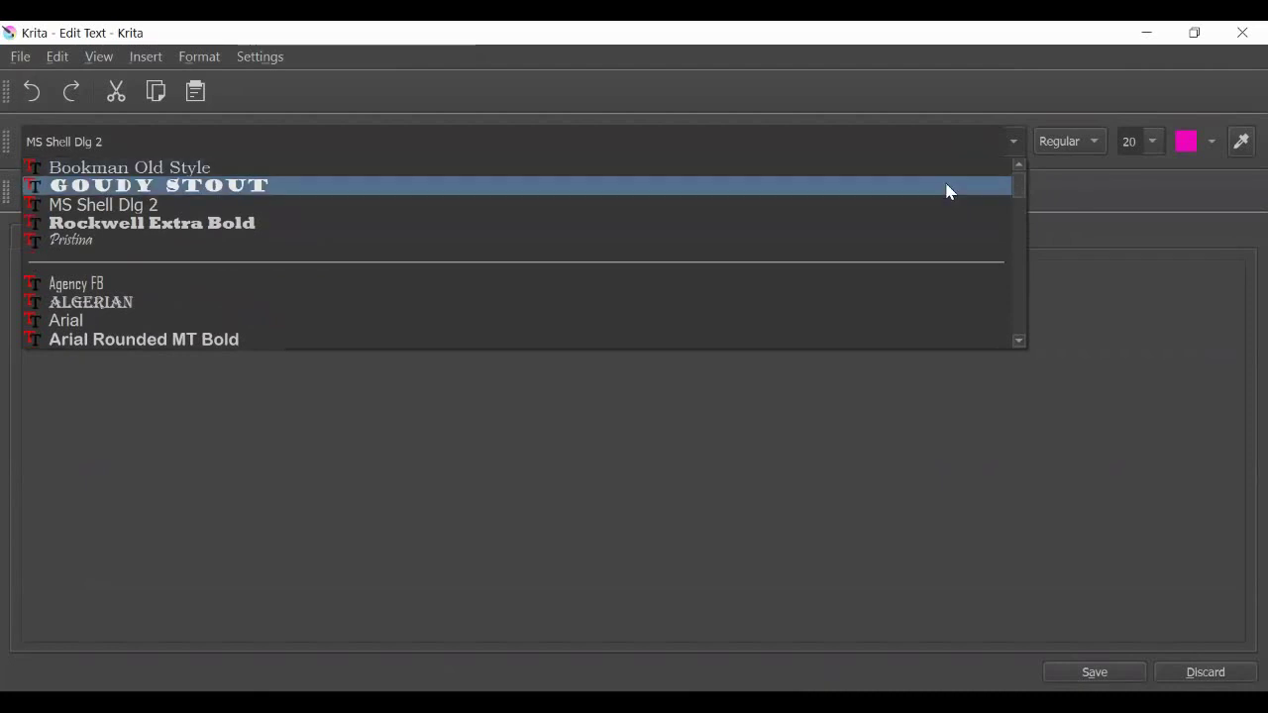
left_click(909, 195)
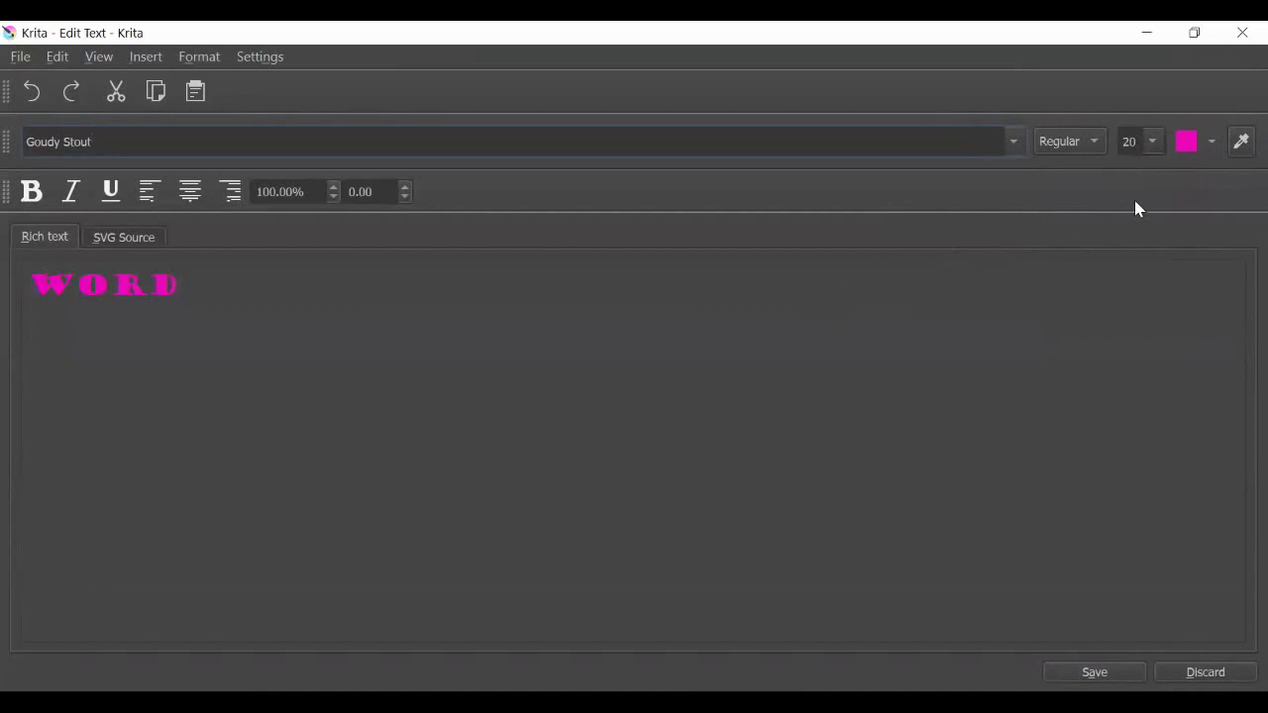
left_click(1153, 145)
left_click_drag(1157, 204, 1159, 284)
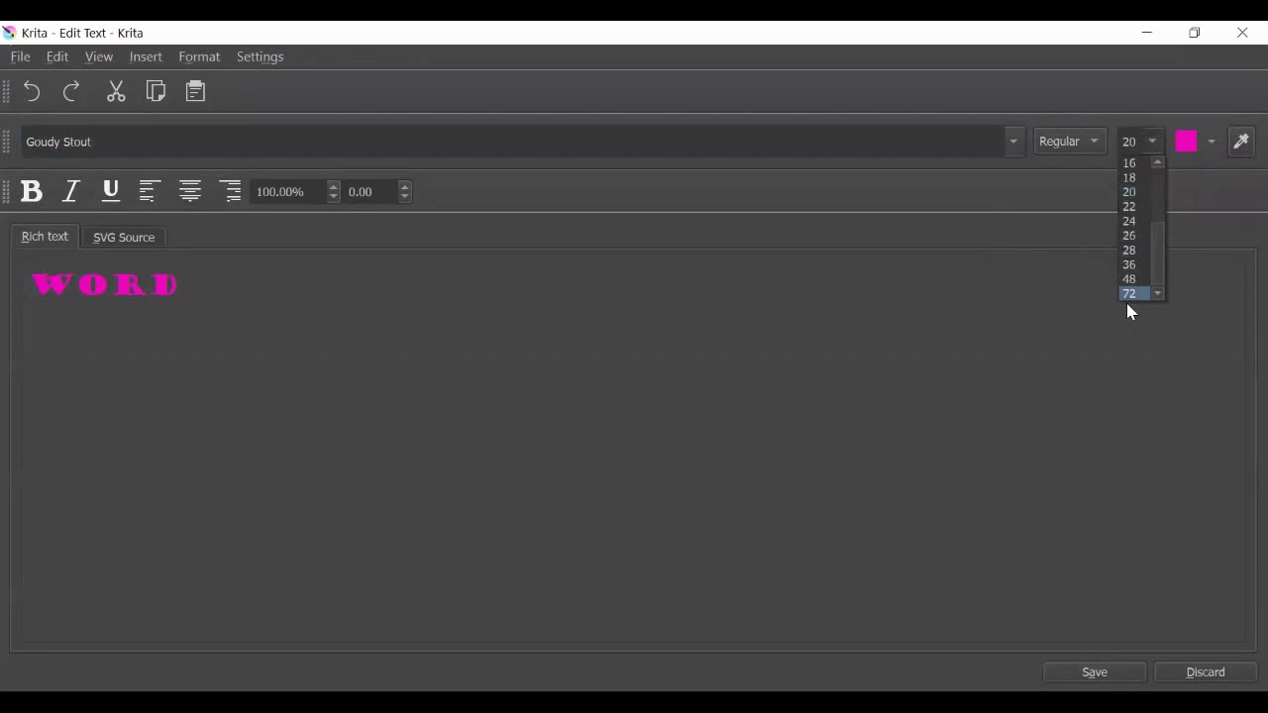
left_click(1129, 295)
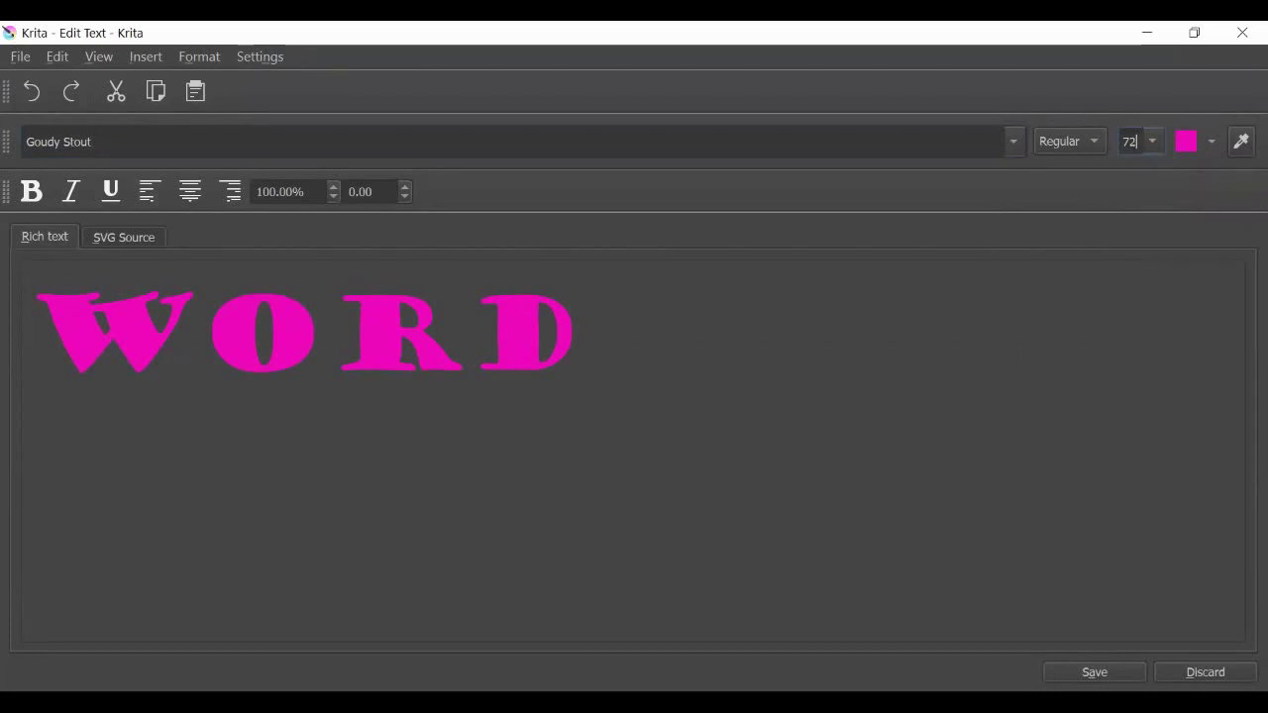
key("ctrl+s")
Close the text editor and shift the WORD text slightly lower on the photo.
left_click(1206, 671)
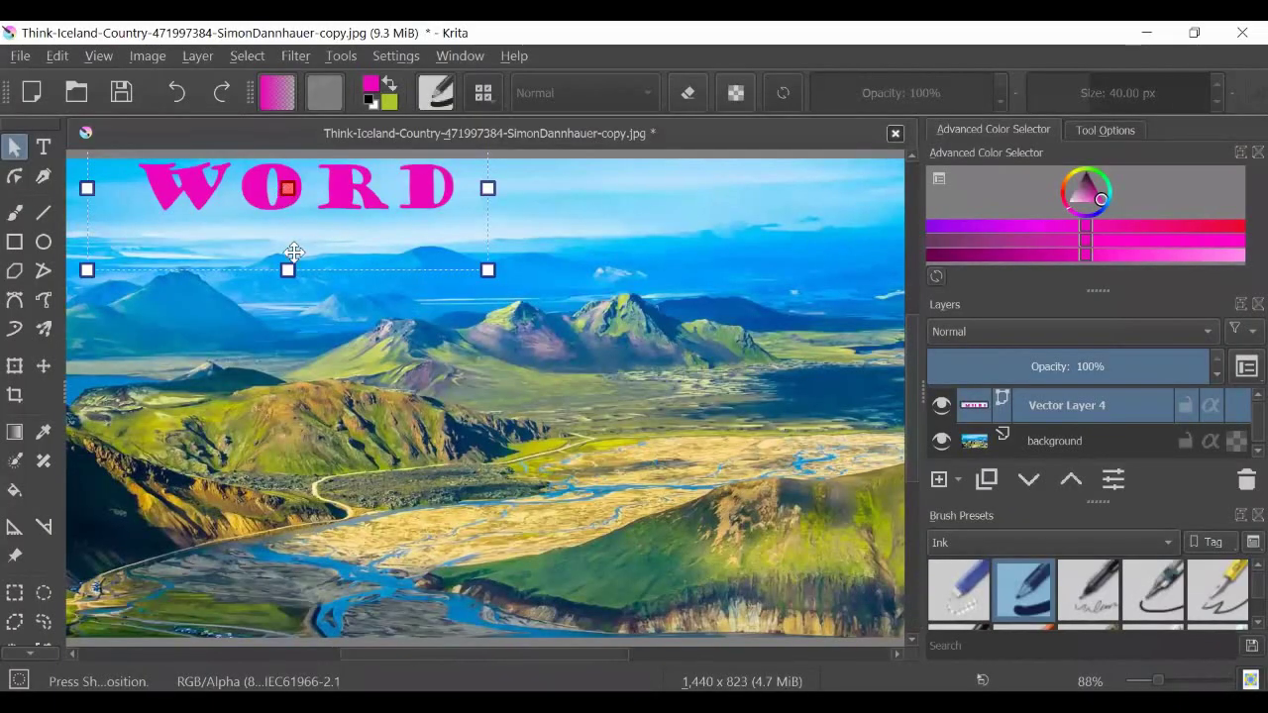
left_click_drag(294, 252, 274, 234)
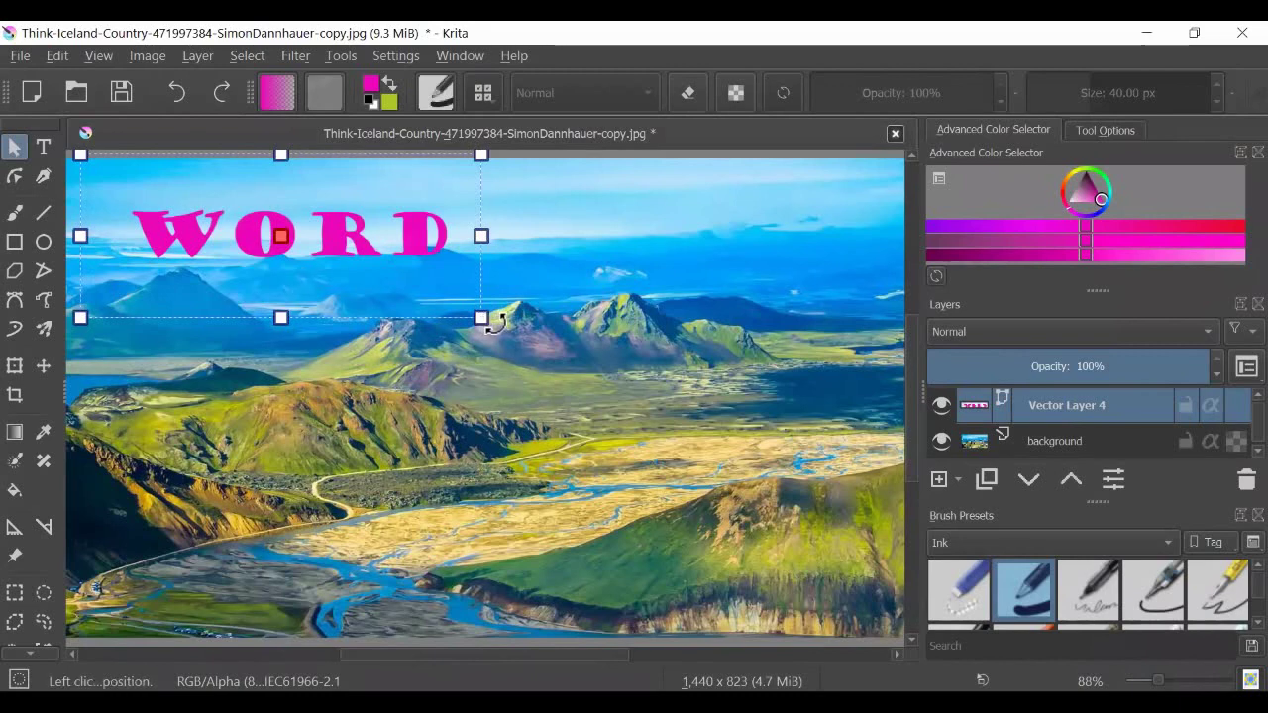
mouse_move(492, 322)
left_mouse_down()
mouse_move(466, 347)
mouse_move(483, 319)
mouse_move(492, 324)
left_mouse_up()
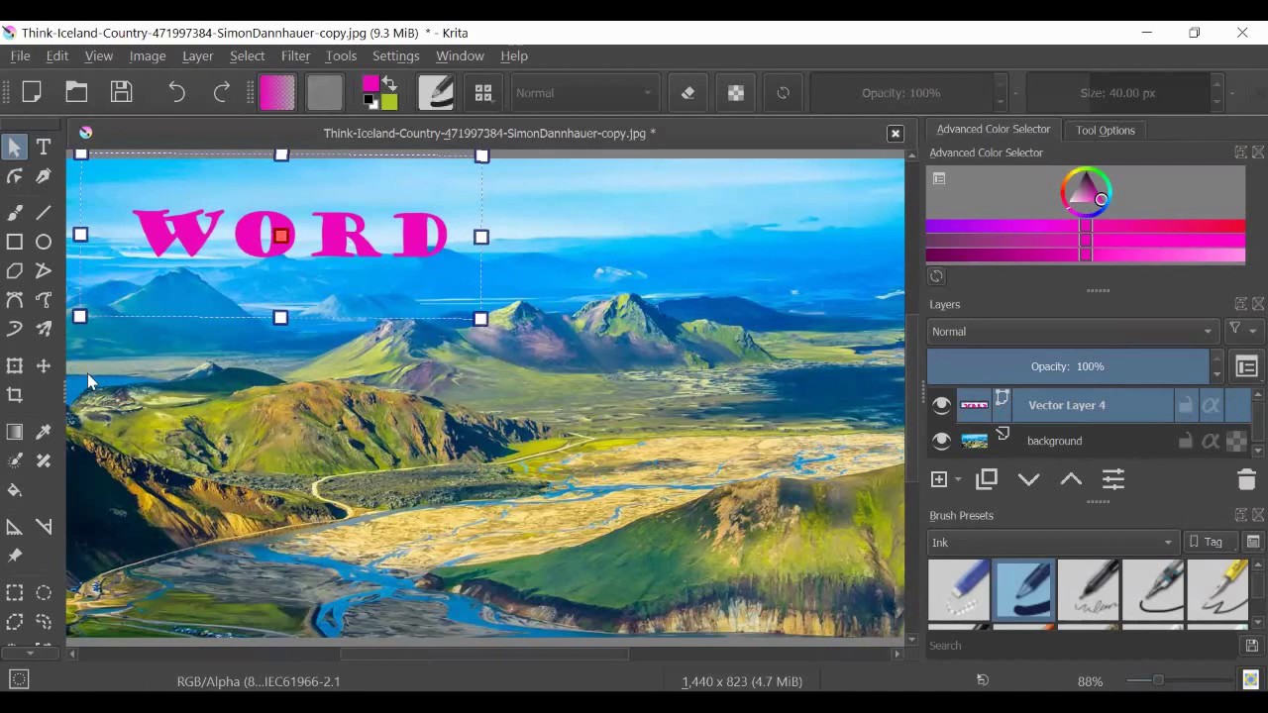
Scale up the WORD text, then stretch it taller and wider with the Transform tool.
left_click(15, 369)
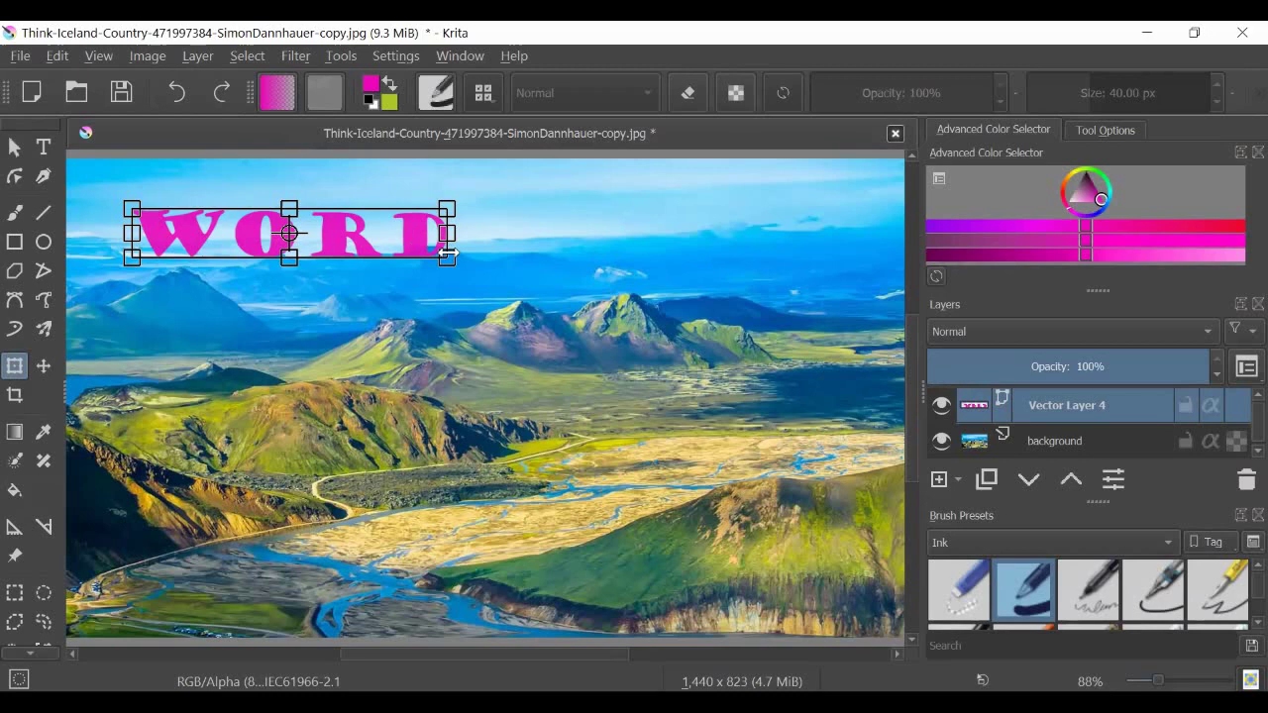
left_click_drag(447, 253, 787, 403)
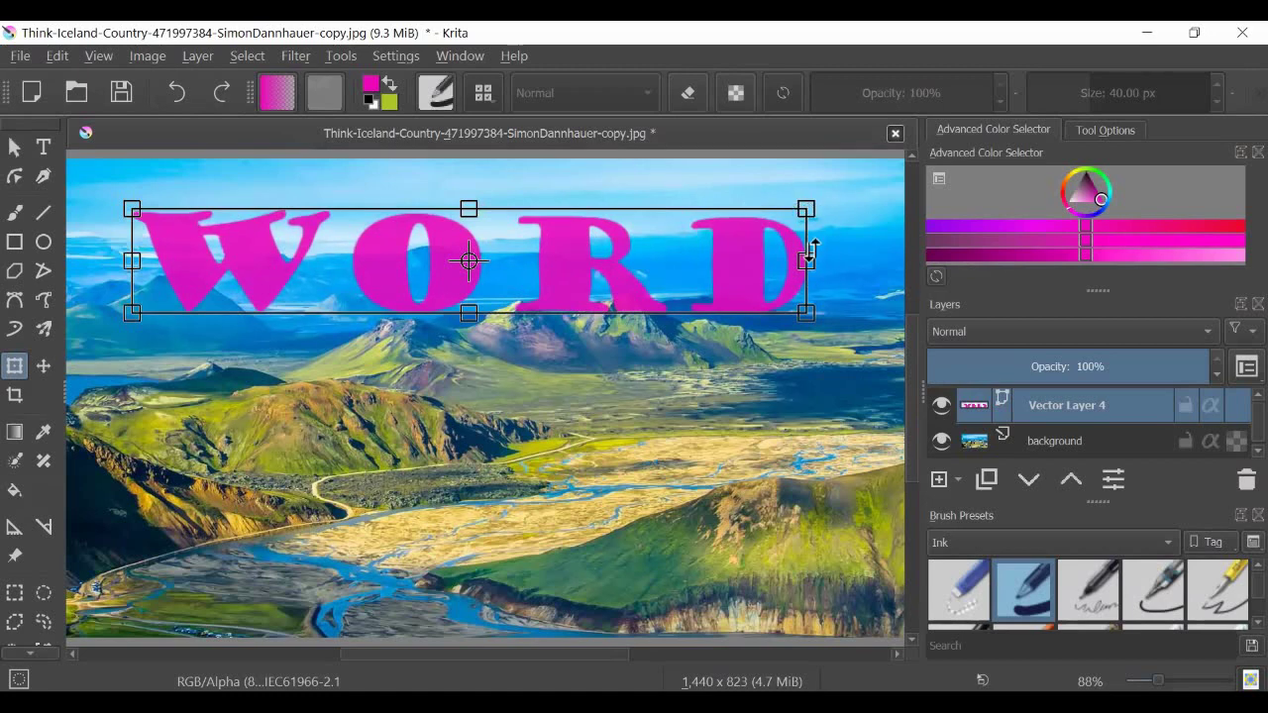
mouse_move(812, 248)
left_mouse_down()
mouse_move(806, 207)
mouse_move(806, 261)
mouse_move(806, 249)
left_mouse_up()
mouse_move(468, 207)
left_mouse_down()
mouse_move(469, 169)
mouse_move(468, 198)
left_mouse_up()
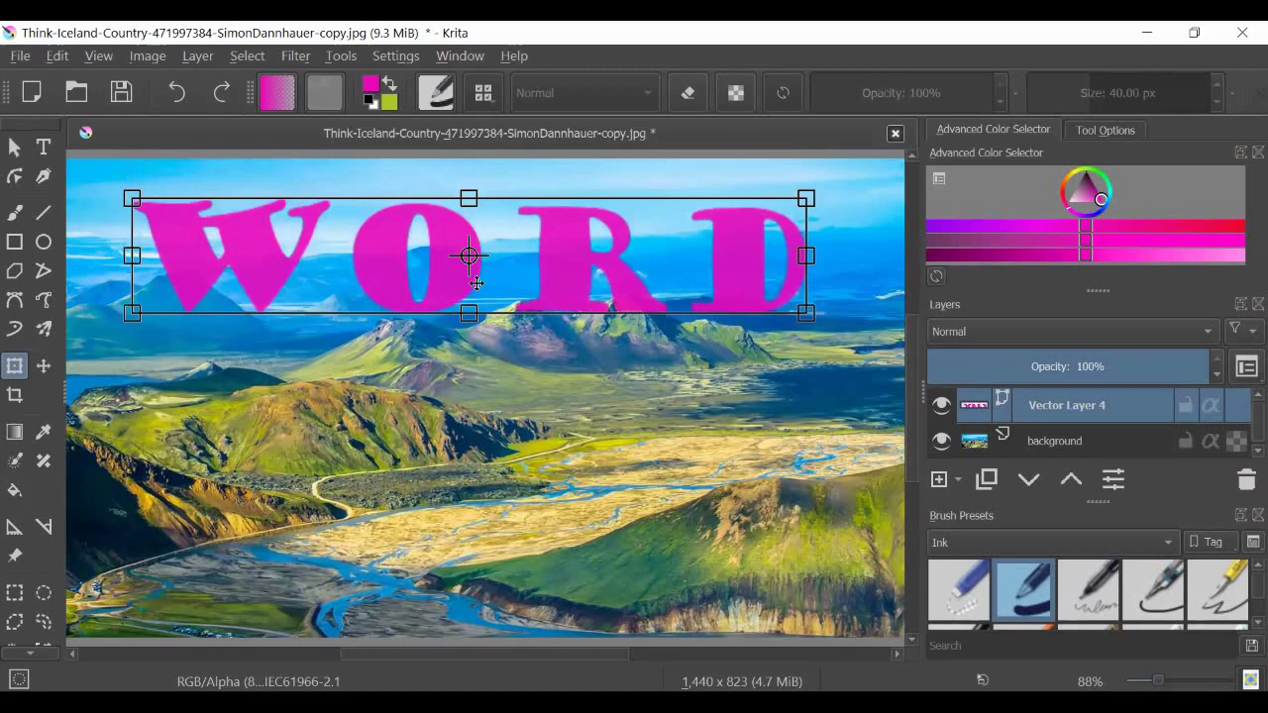
left_click_drag(468, 314, 469, 397)
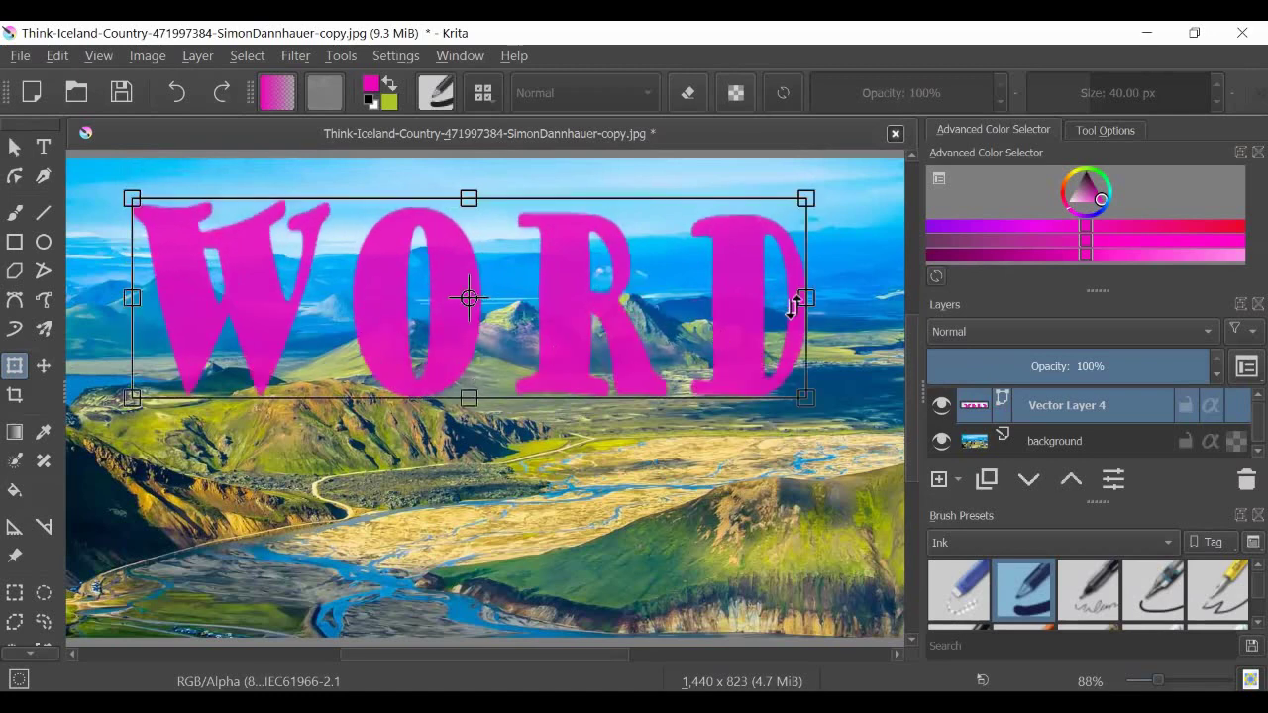
left_click_drag(809, 299, 846, 297)
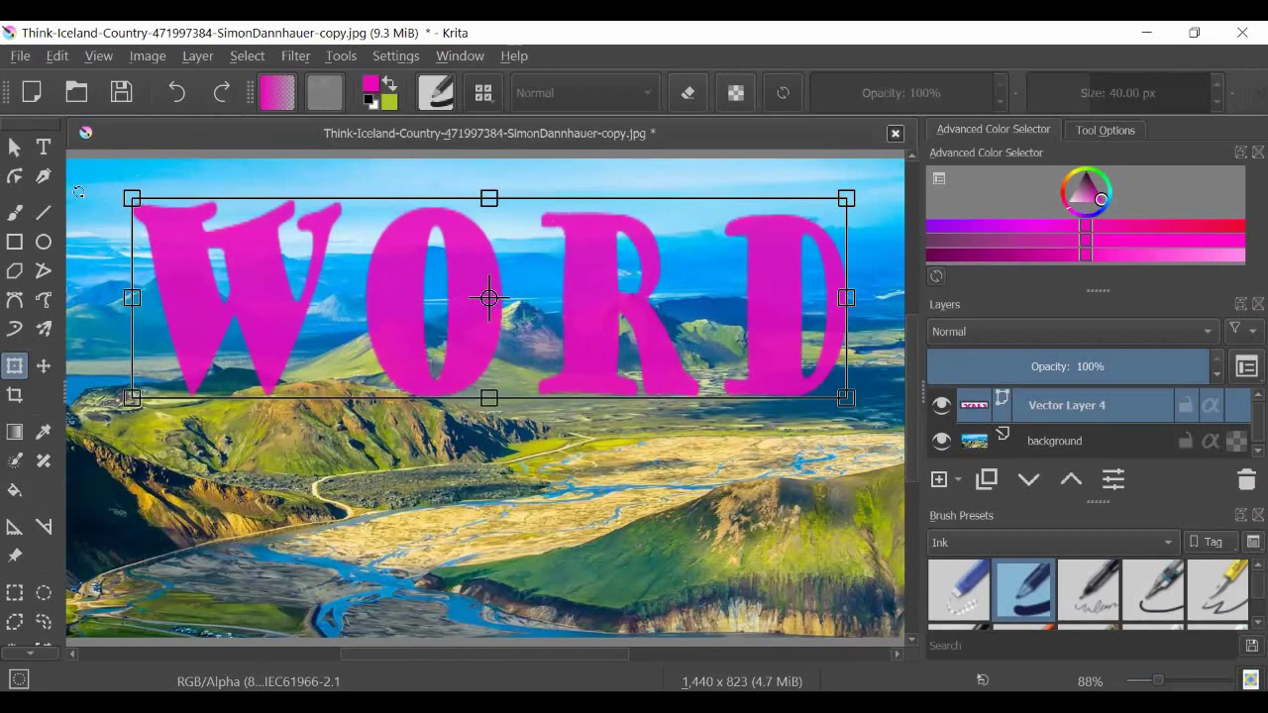
Nudge the WORD text up and left, then try several colours before settling on magenta.
left_click(46, 368)
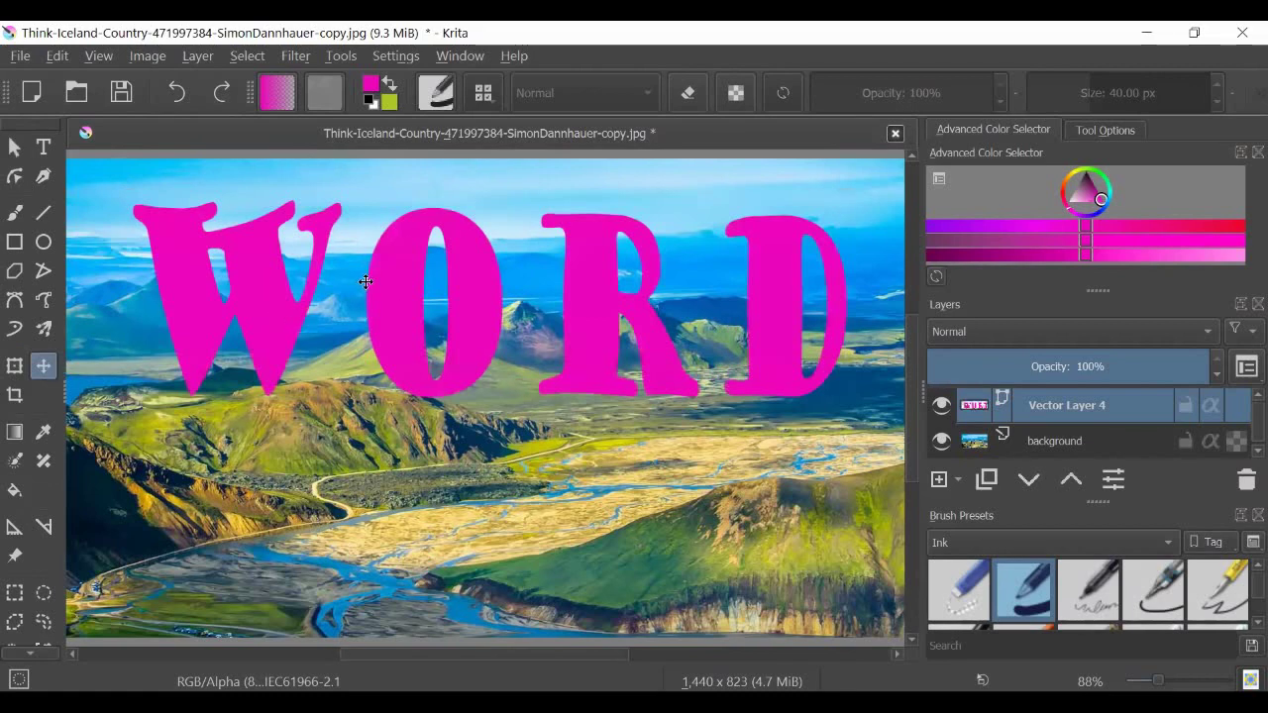
left_click_drag(365, 283, 355, 275)
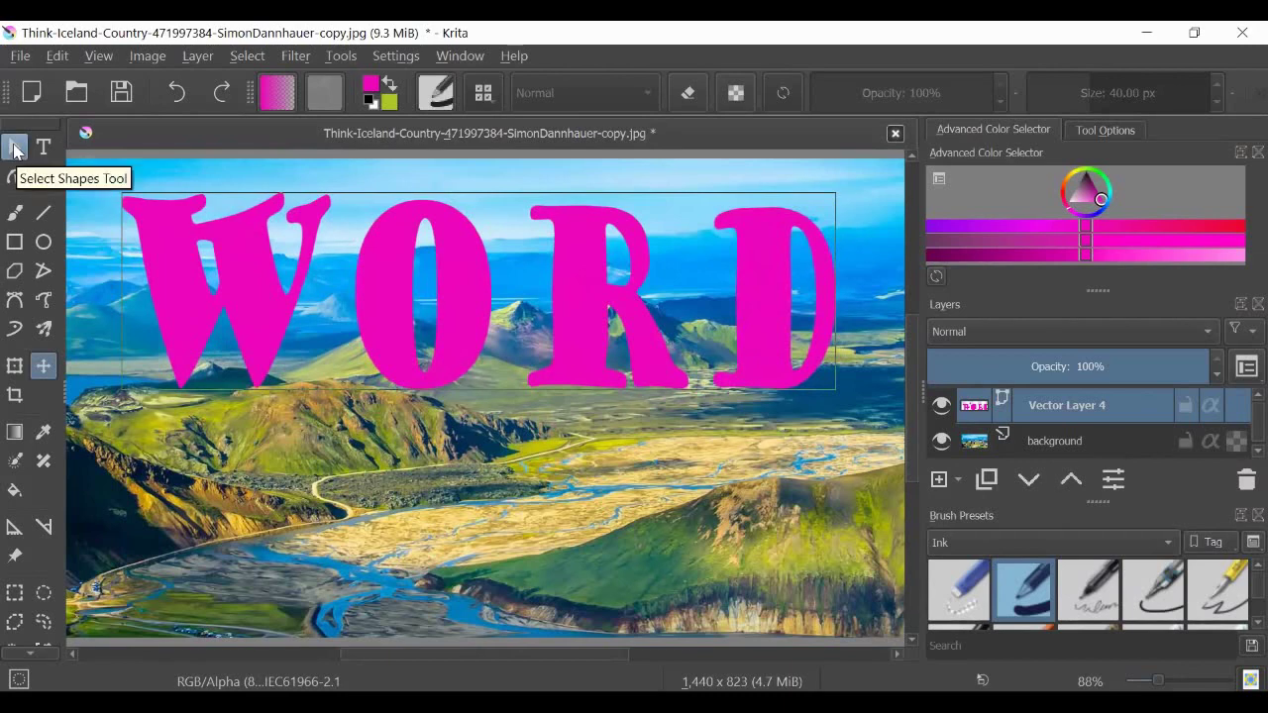
left_click(15, 150)
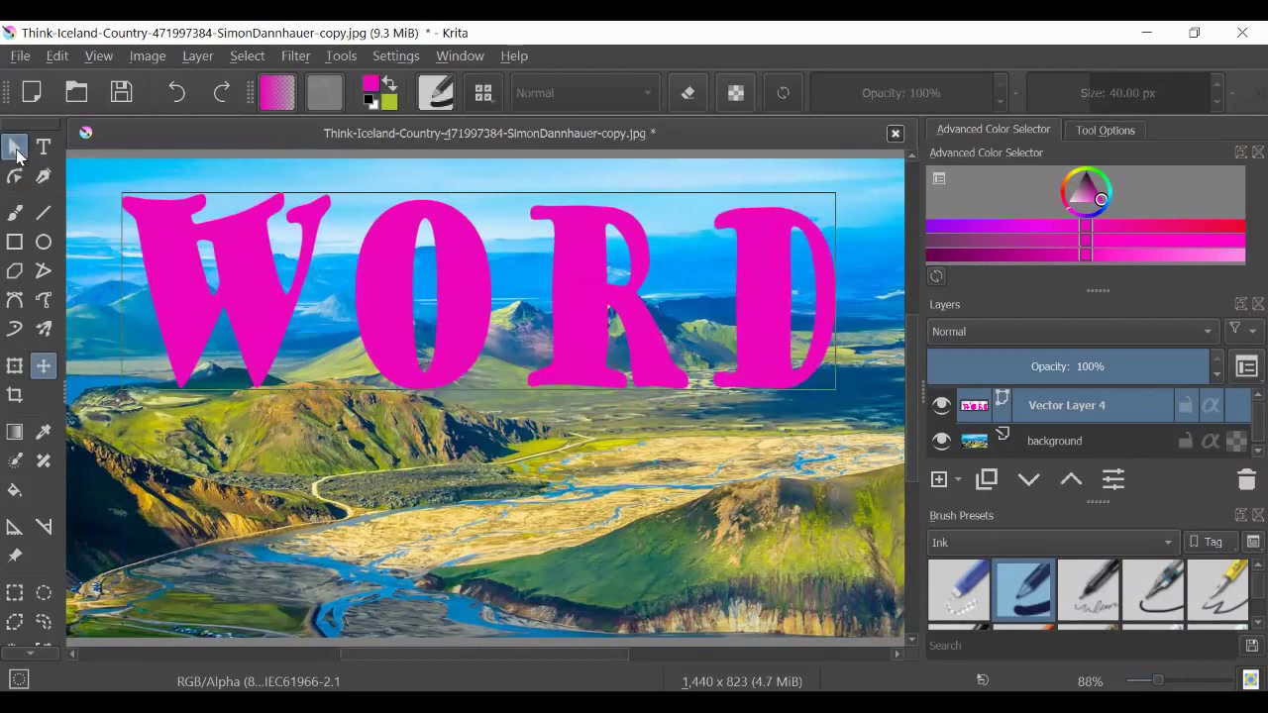
left_click(1018, 227)
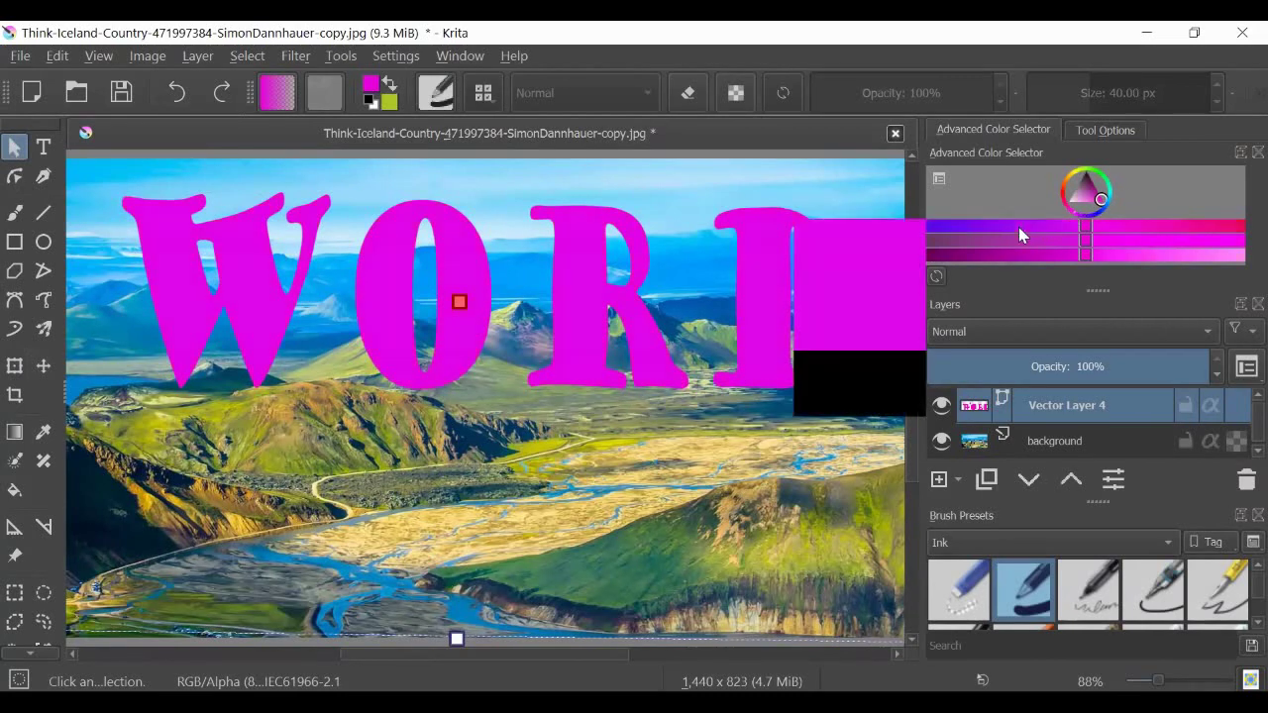
left_click(1070, 208)
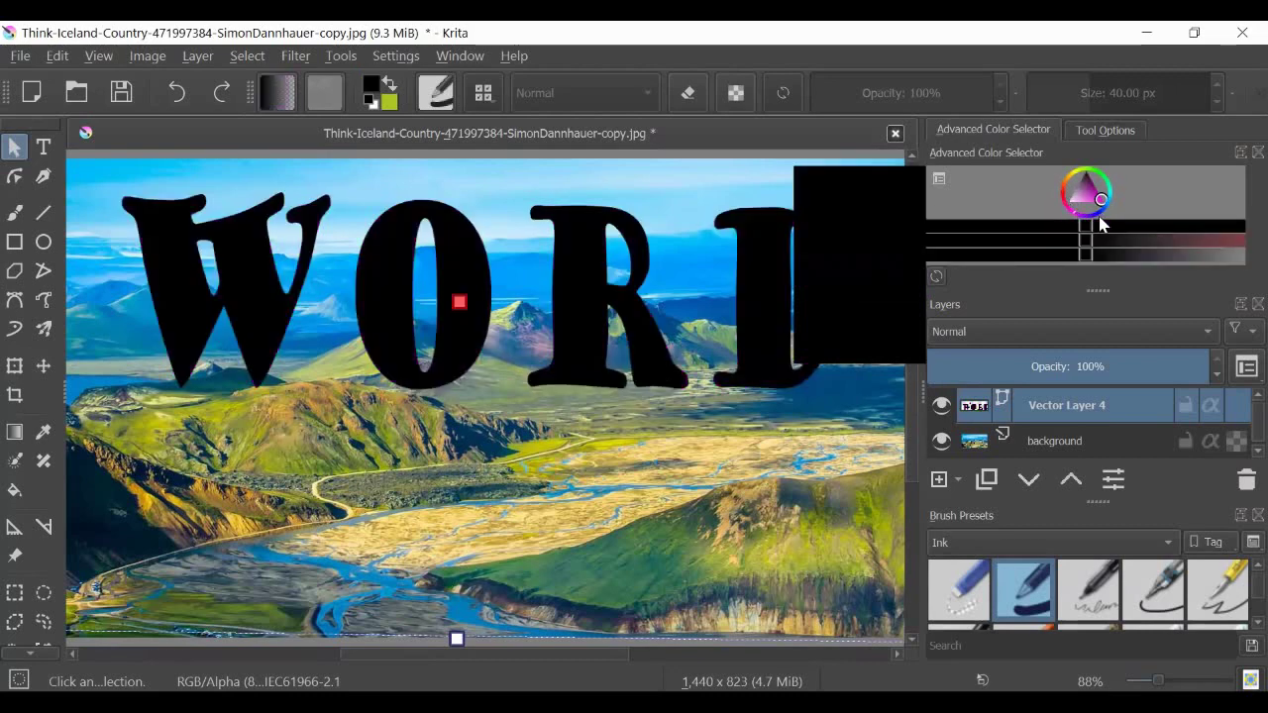
left_click(1111, 195)
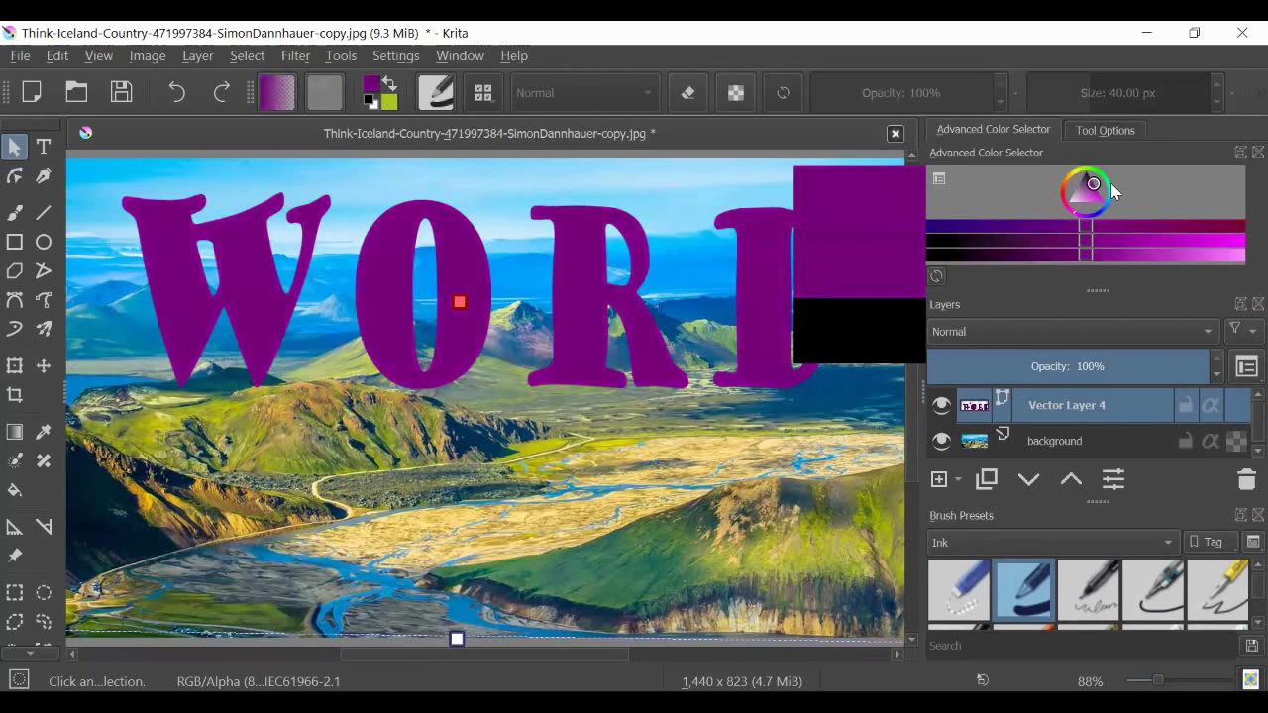
left_click(1100, 196)
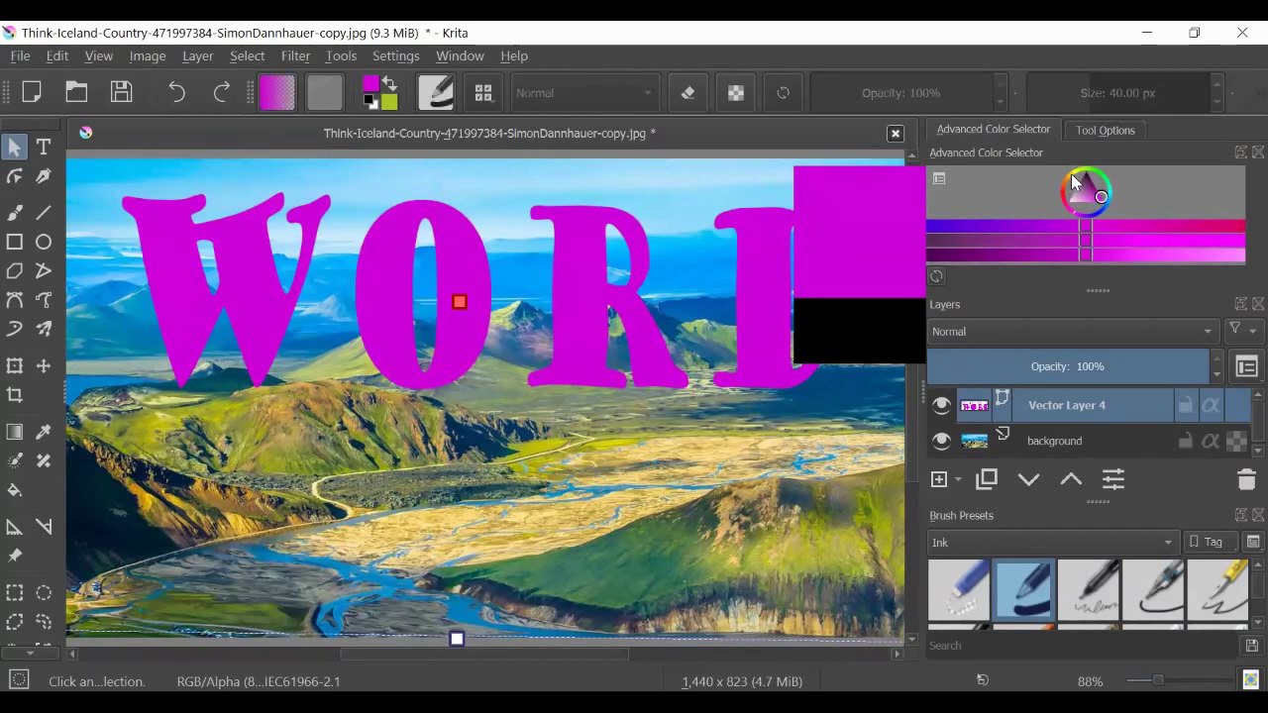
left_click(1075, 182)
left_click(1078, 182)
left_click(1079, 183)
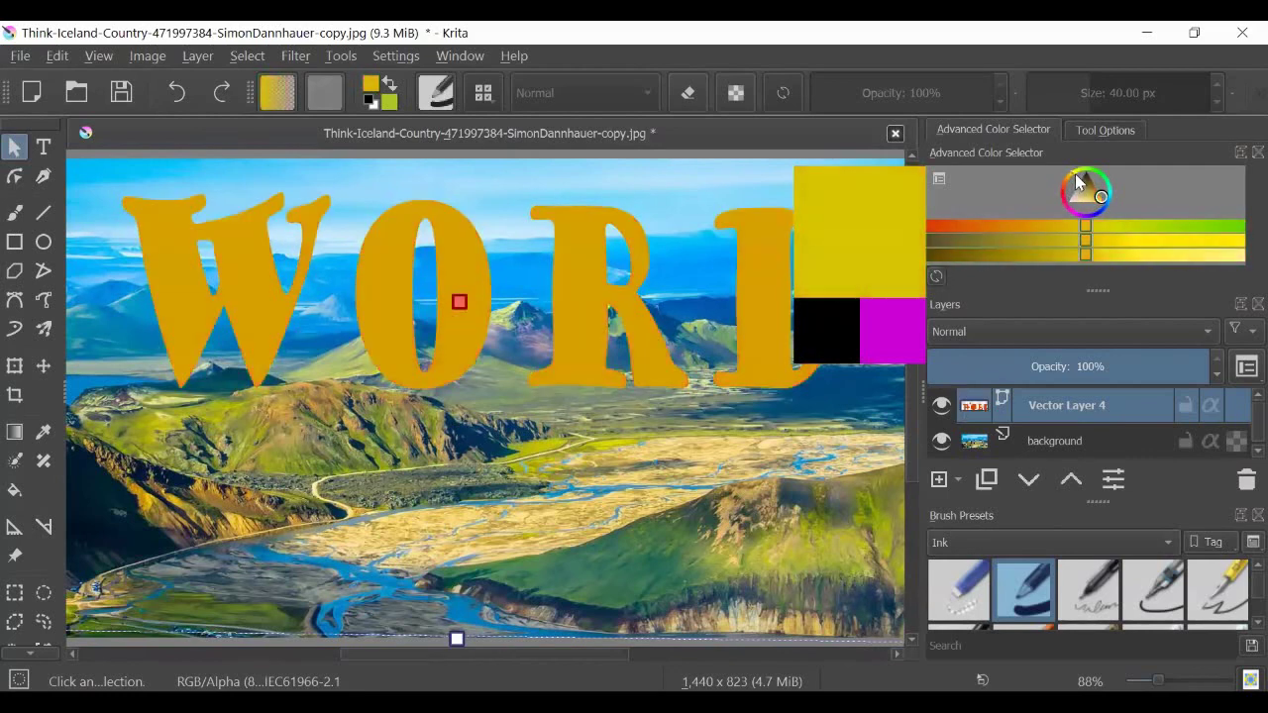
left_click(1077, 183)
left_click(1076, 184)
left_click(1077, 184)
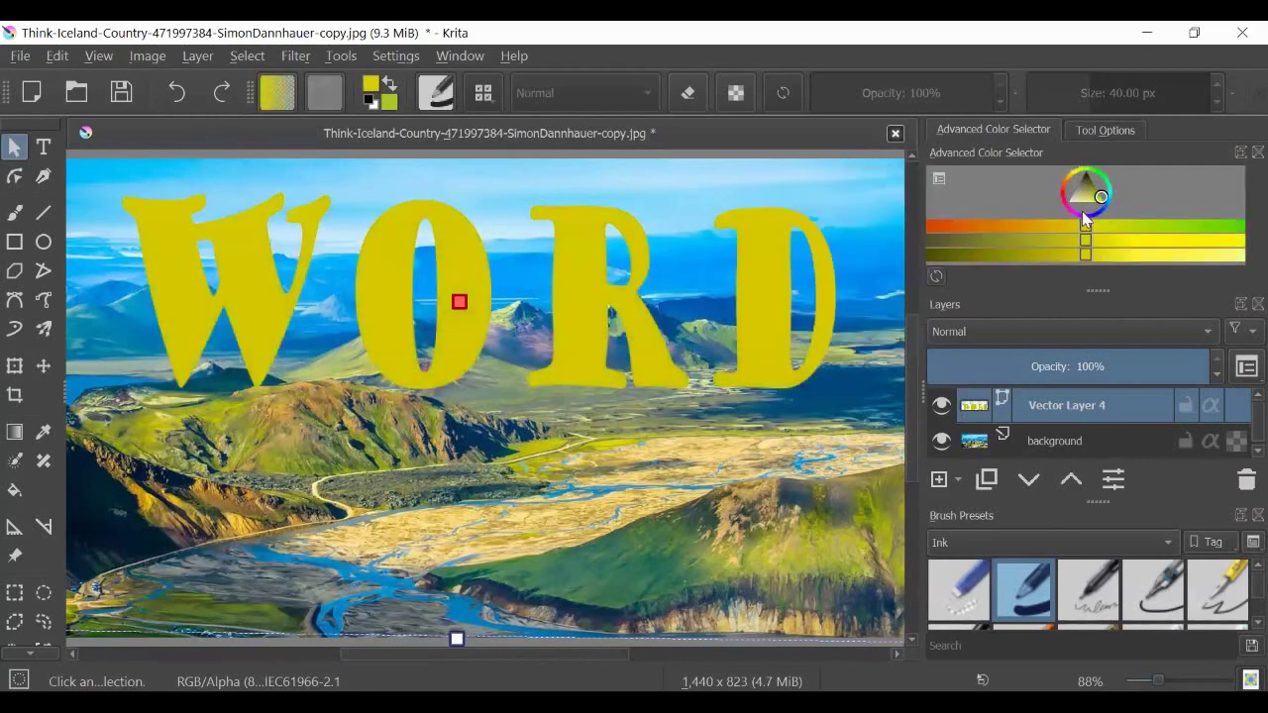
left_click(1073, 214)
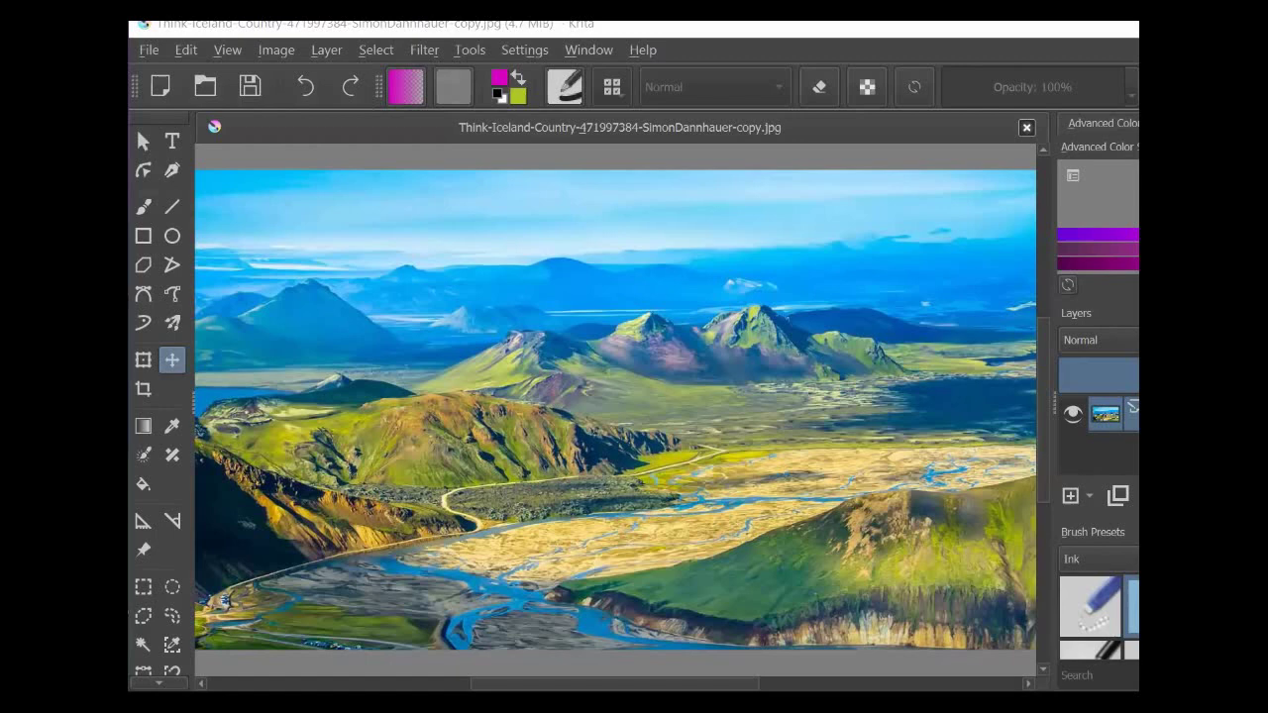
Insert the BASIC image as a new layer and maximize the Krita window.
left_click_drag(521, 351, 525, 353)
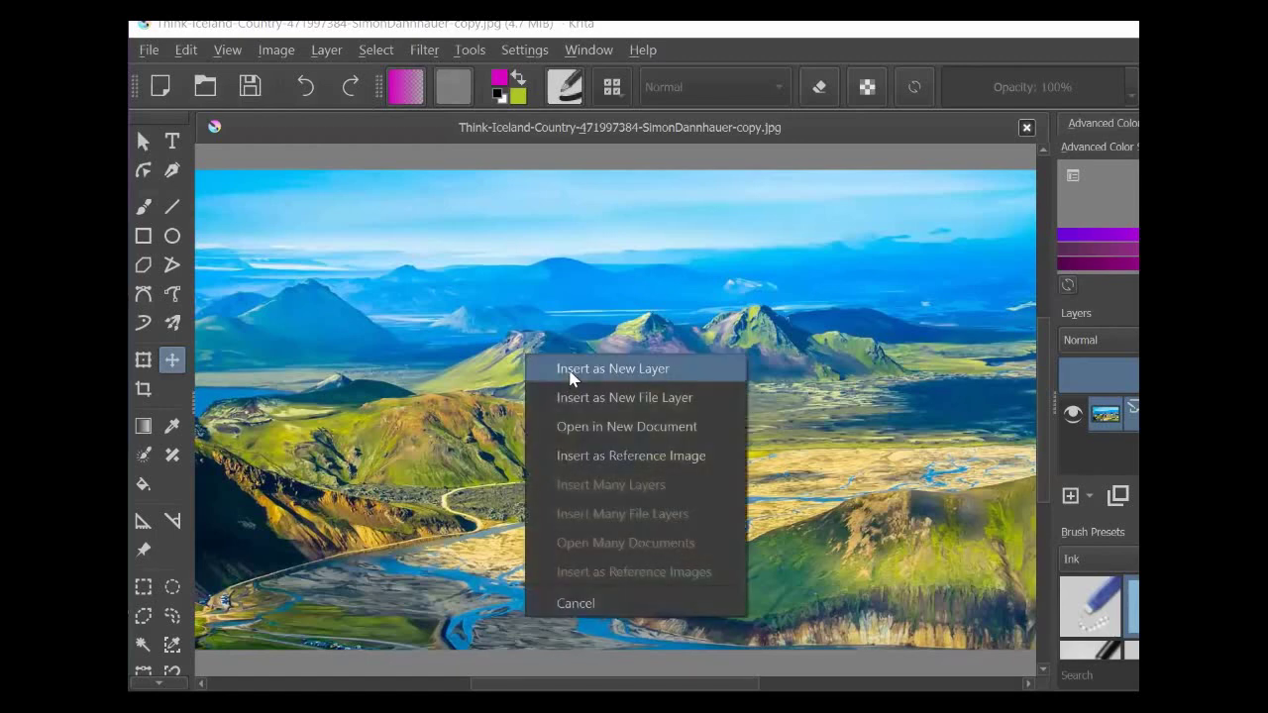
left_click(571, 375)
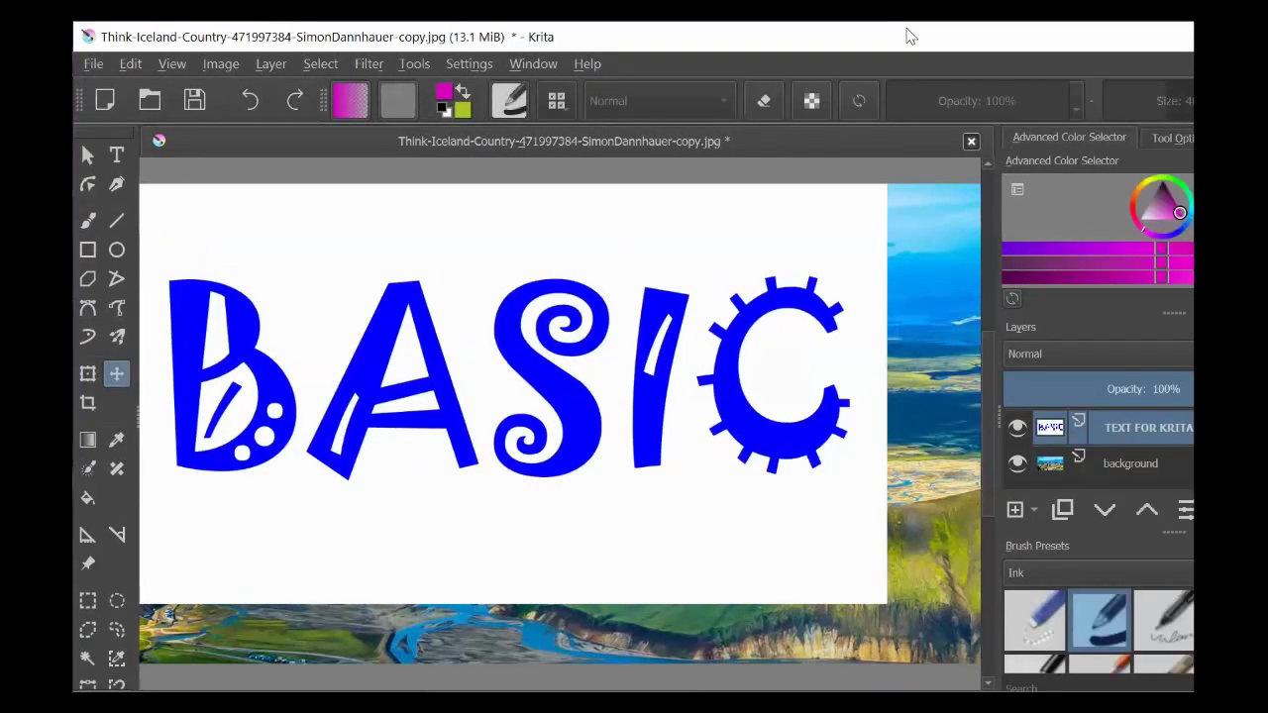
double_click(910, 36)
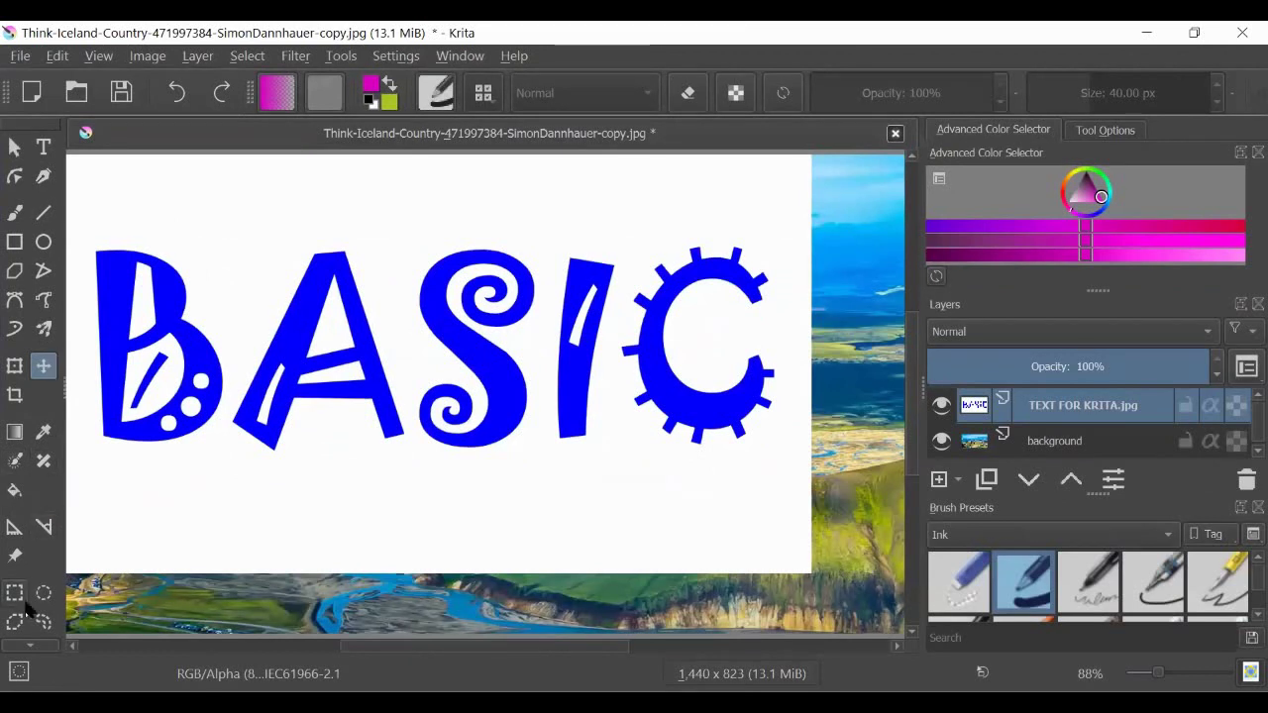
Select the BASIC letters with the Contiguous Selection tool.
left_click(27, 643)
left_click(24, 633)
left_click(19, 637)
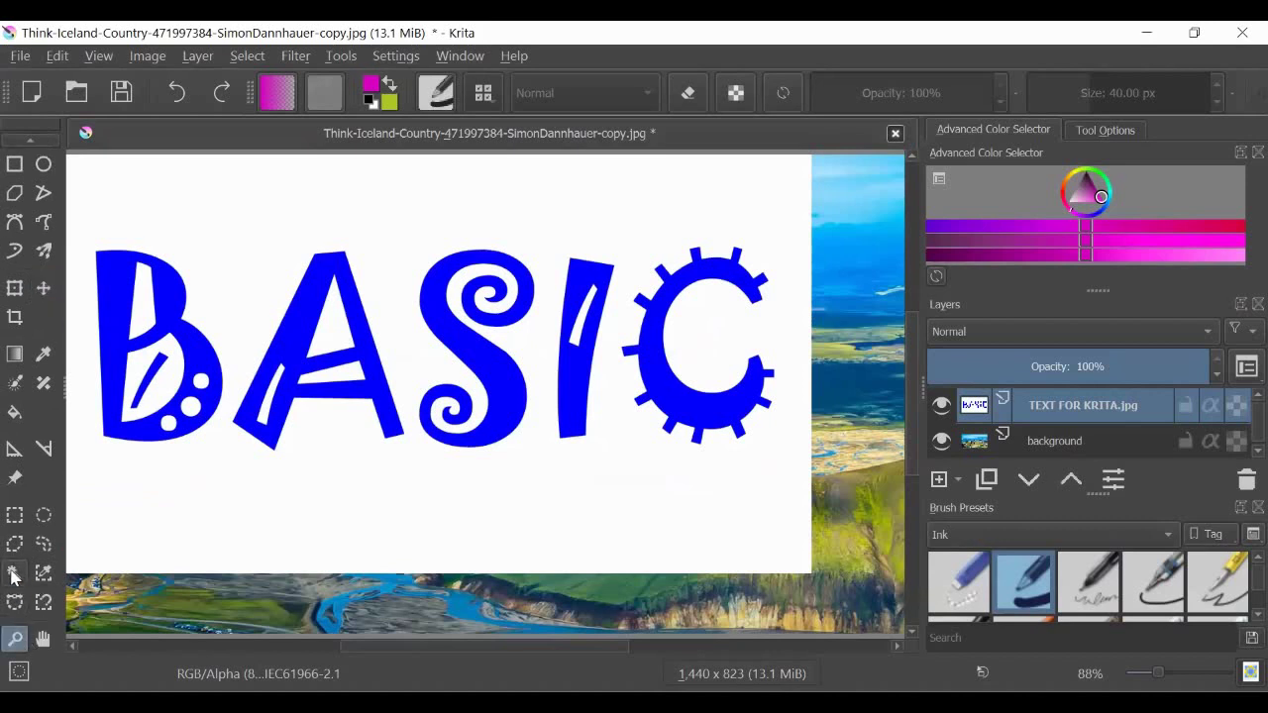
left_click(13, 575)
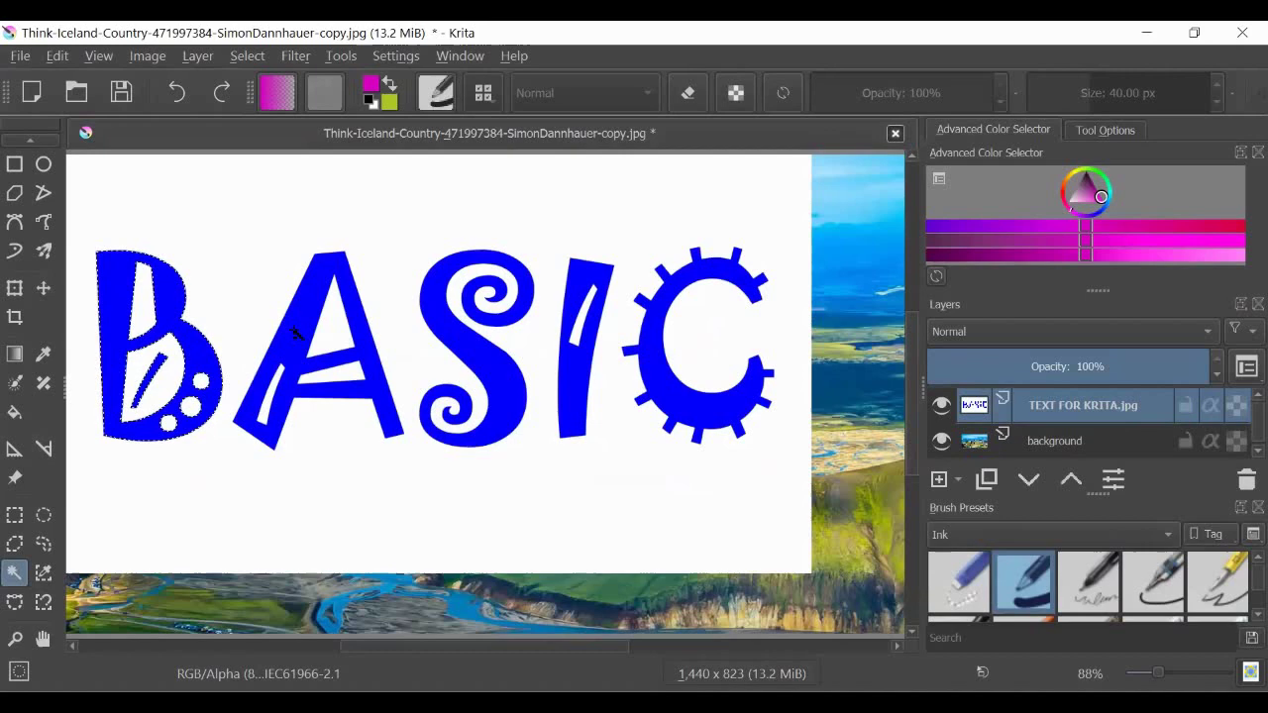
left_click(272, 353, "shift")
left_click(445, 334, "shift")
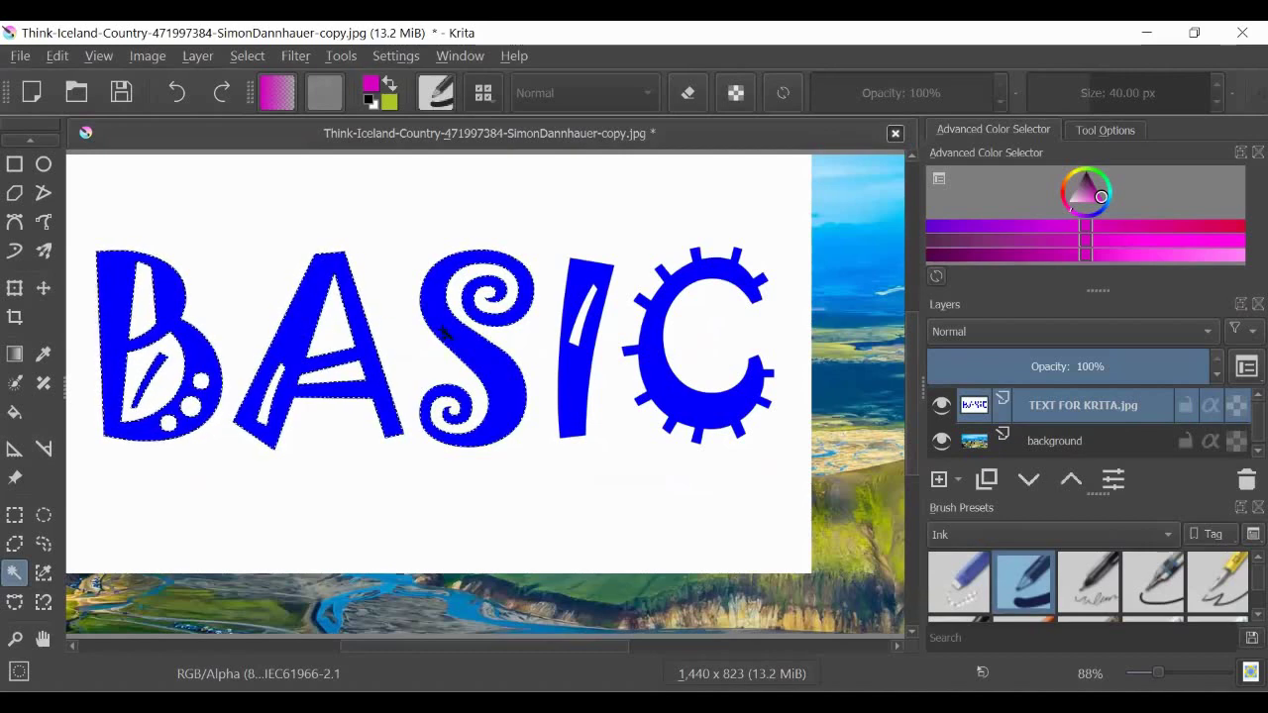
left_click(582, 346, "shift")
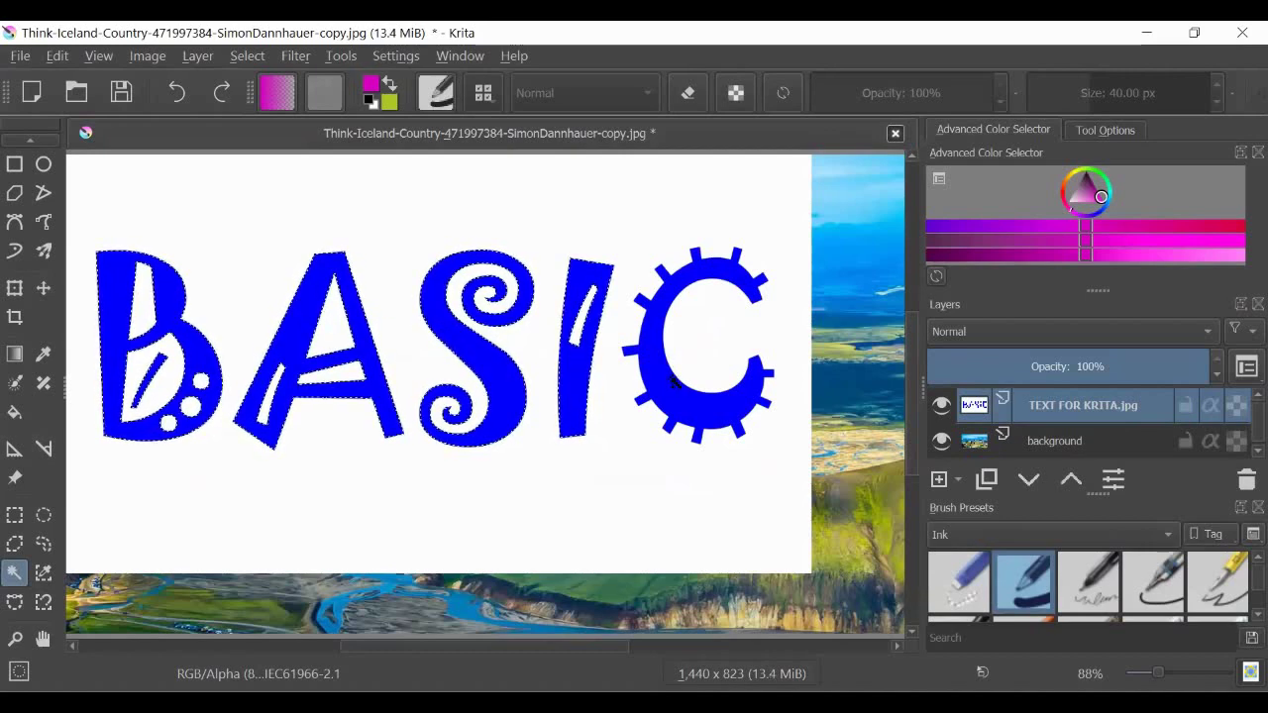
left_click(673, 381, "shift")
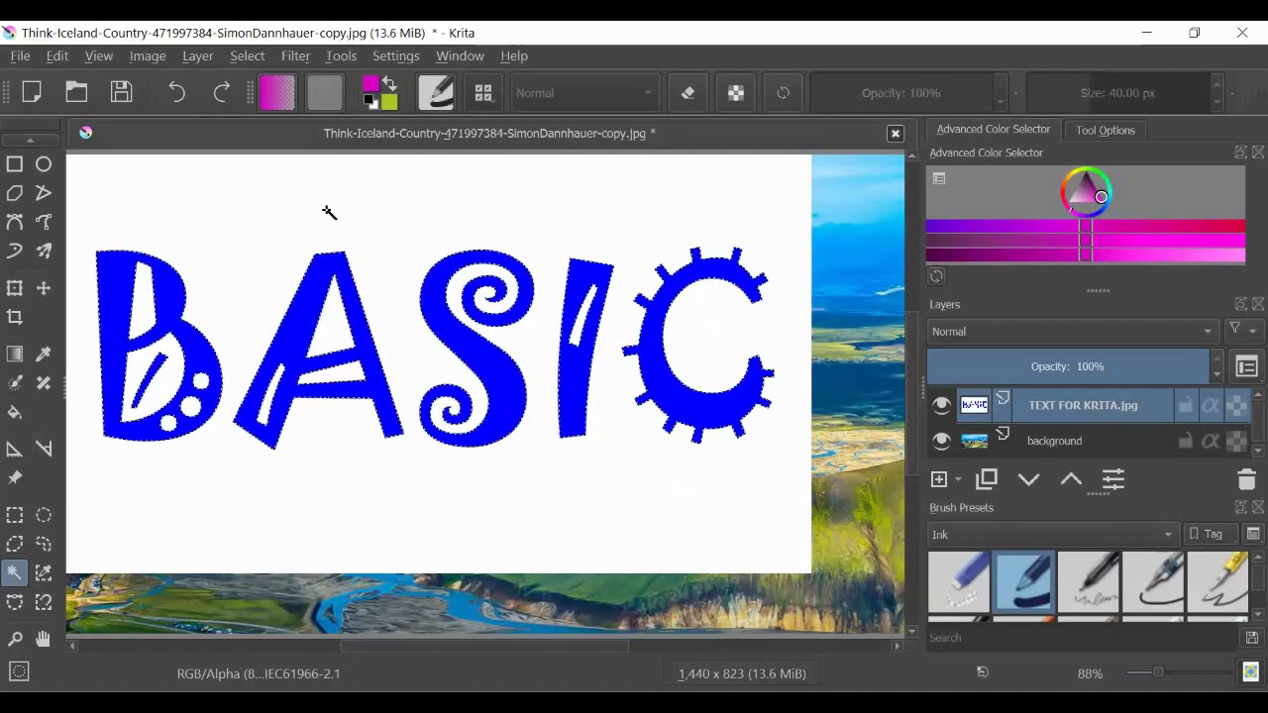
Invert the selection, delete the white around the letters, and deselect.
left_click(240, 56)
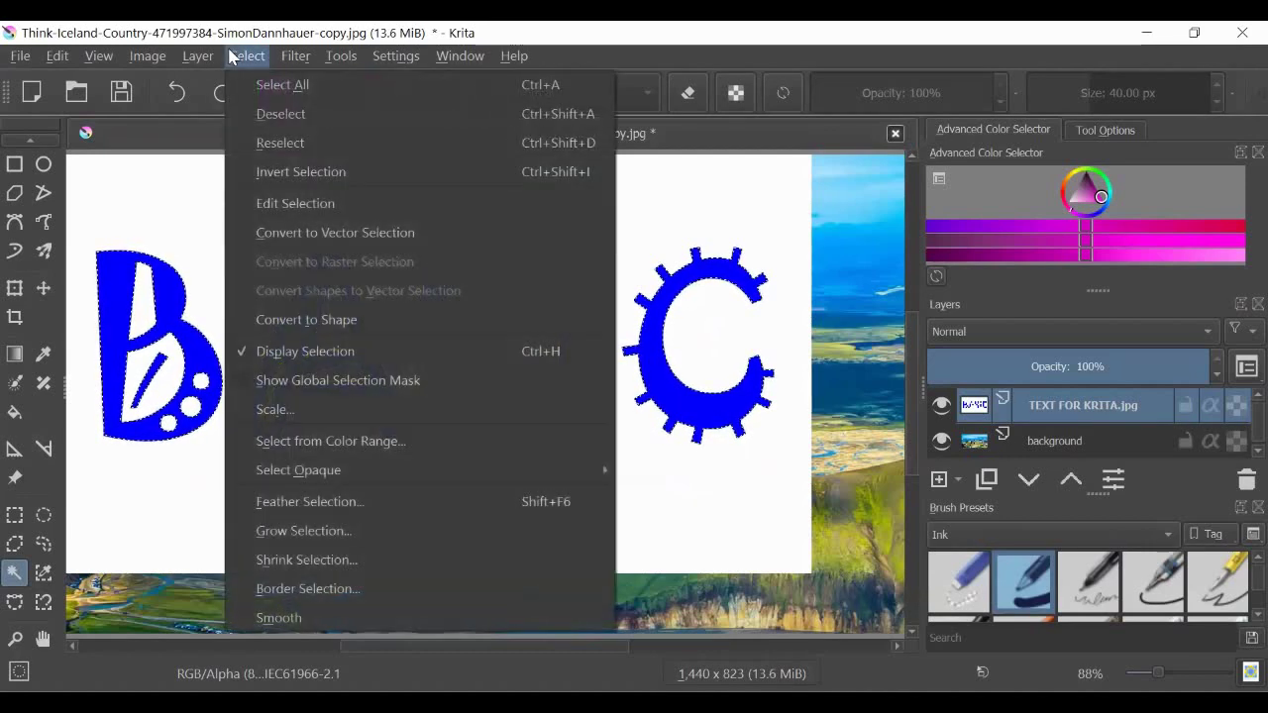
left_click(286, 172)
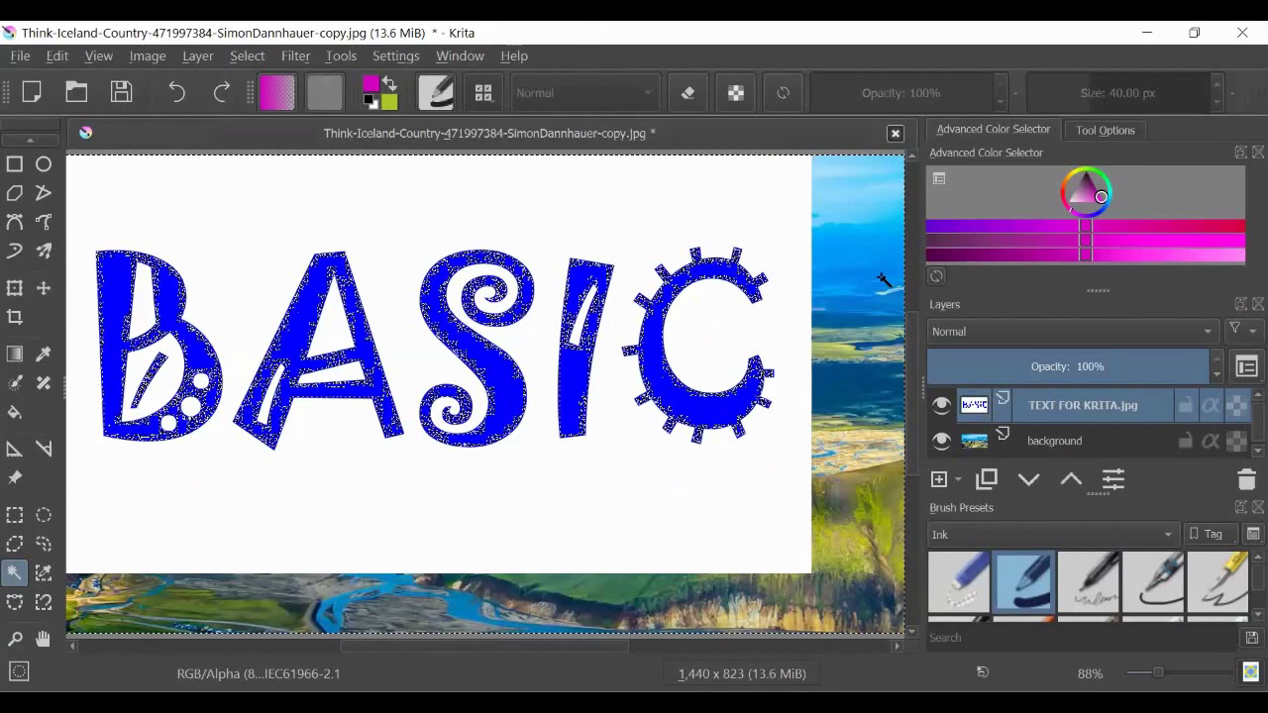
key("Delete")
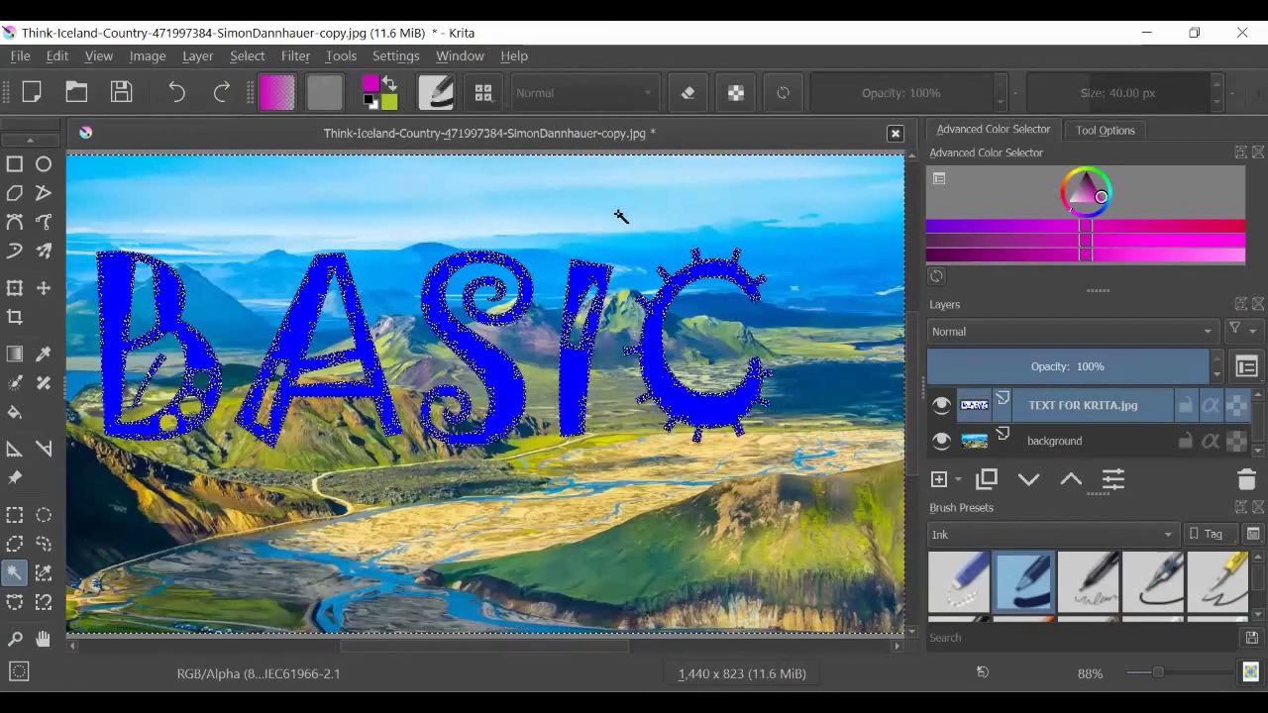
left_click(246, 57)
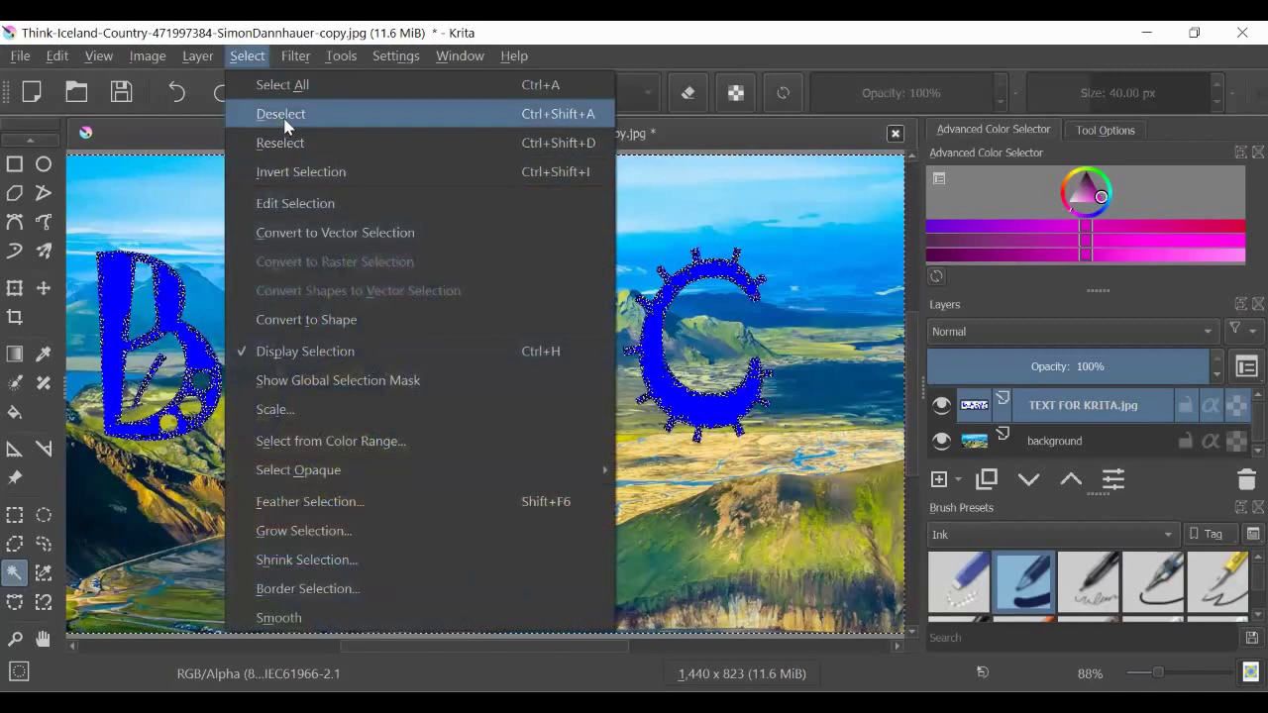
left_click(281, 115)
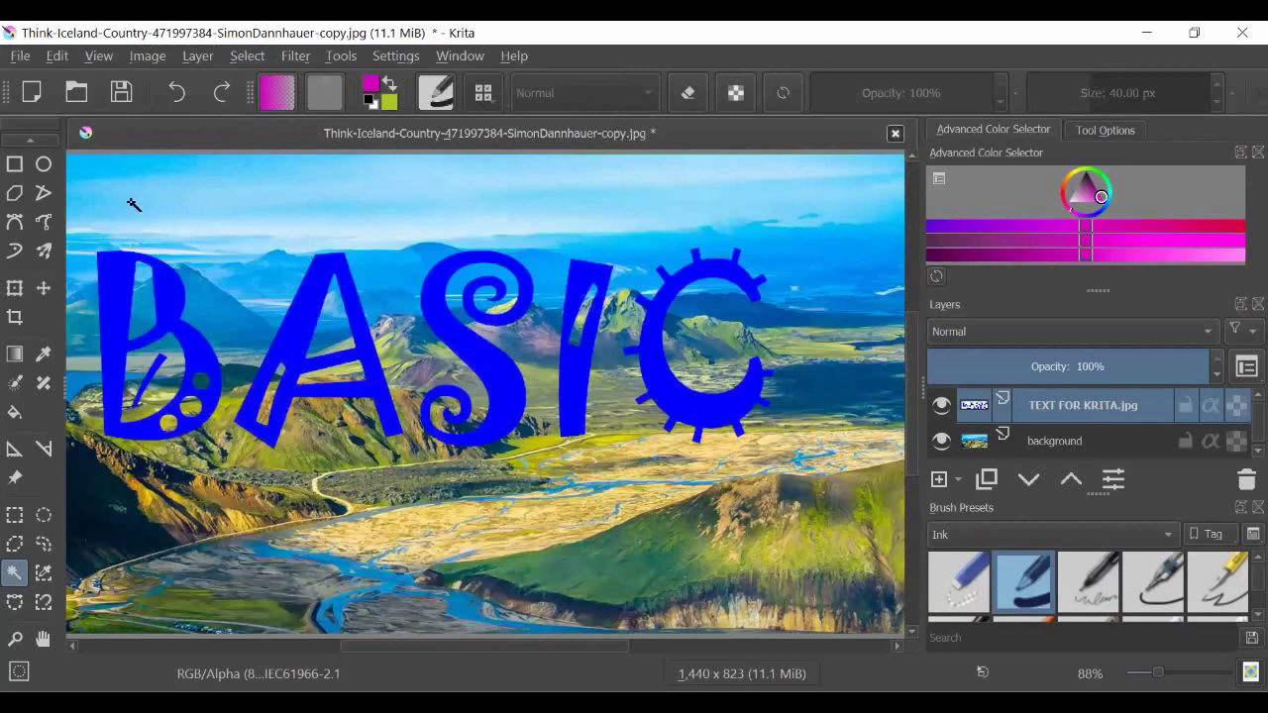
left_click(30, 142)
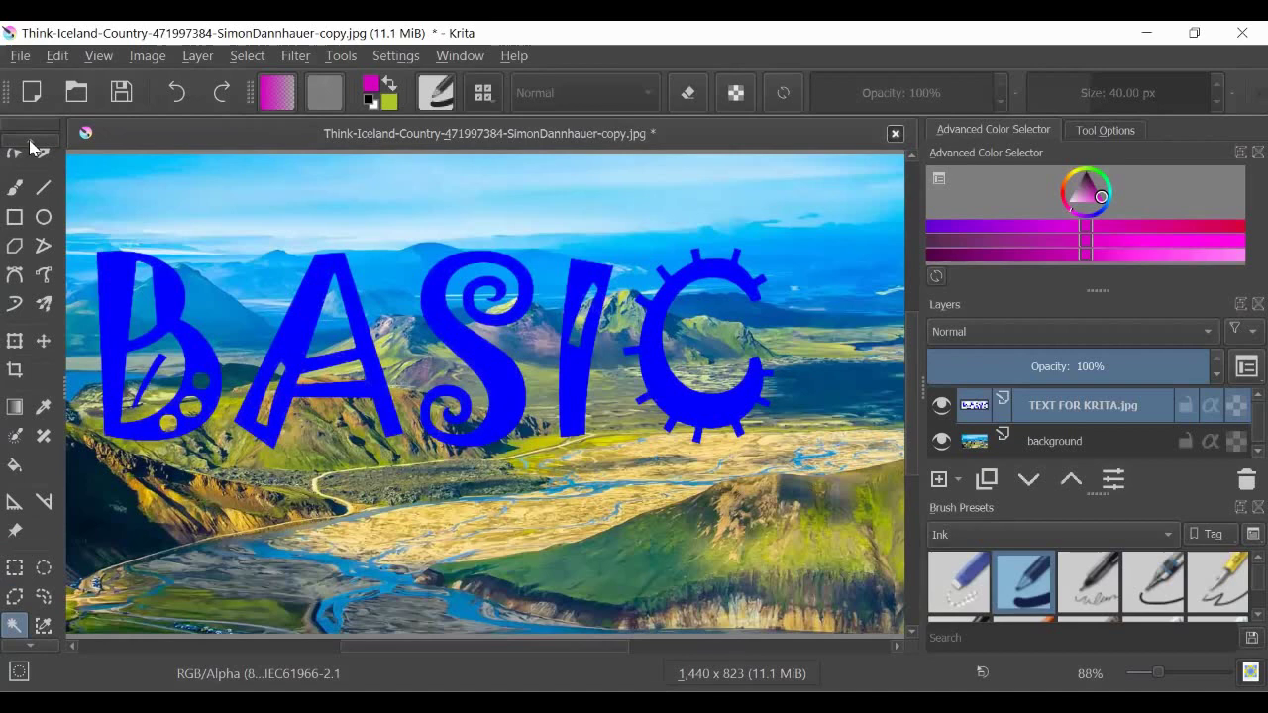
left_click(33, 145)
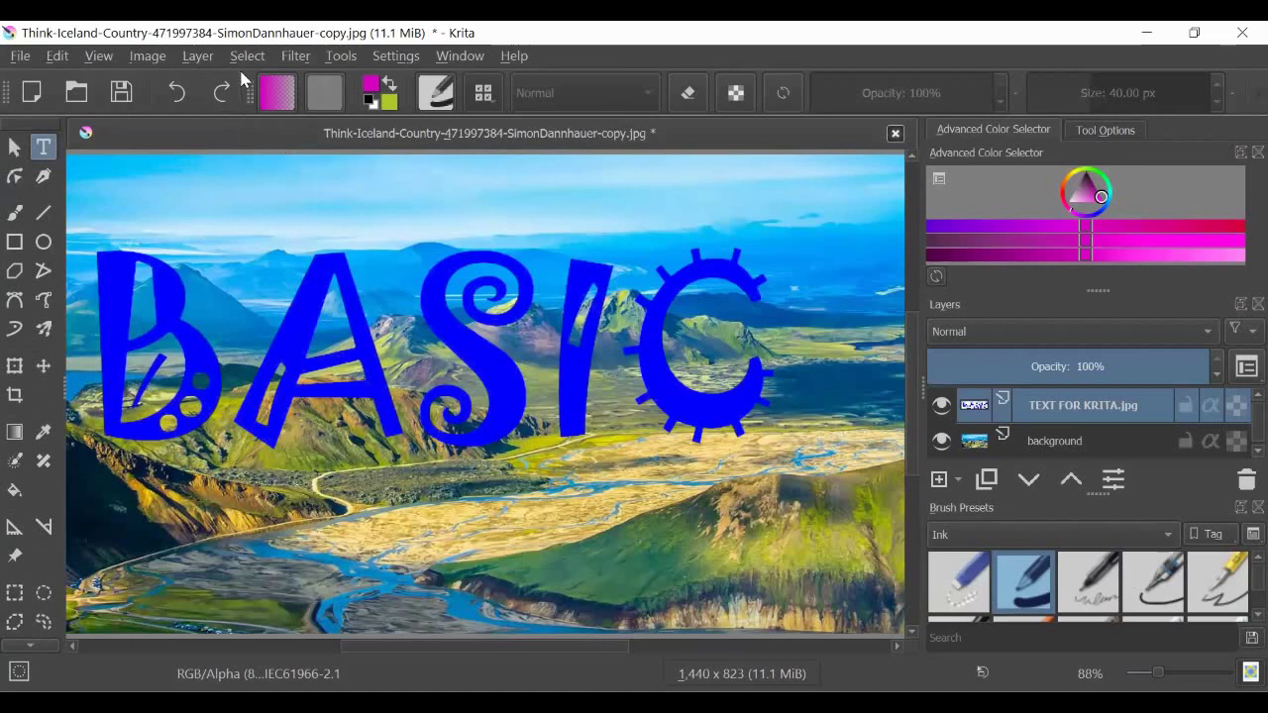
left_click(295, 57)
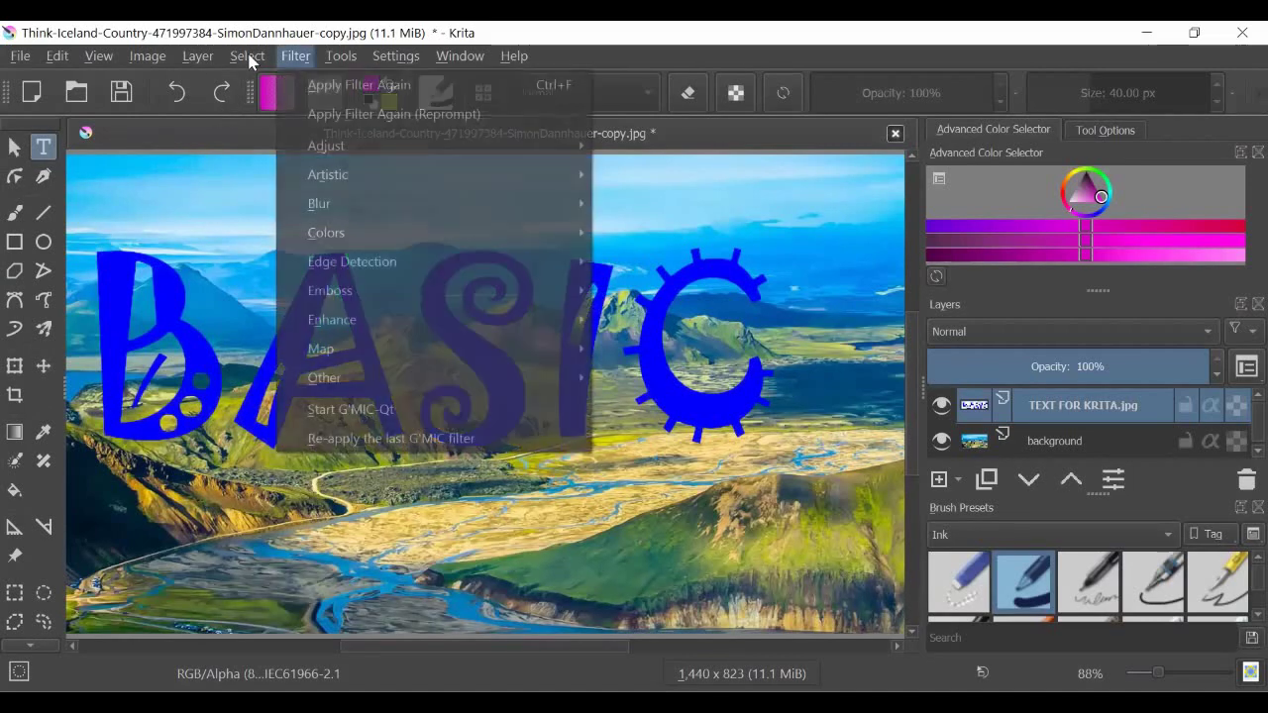
mouse_move(334, 151)
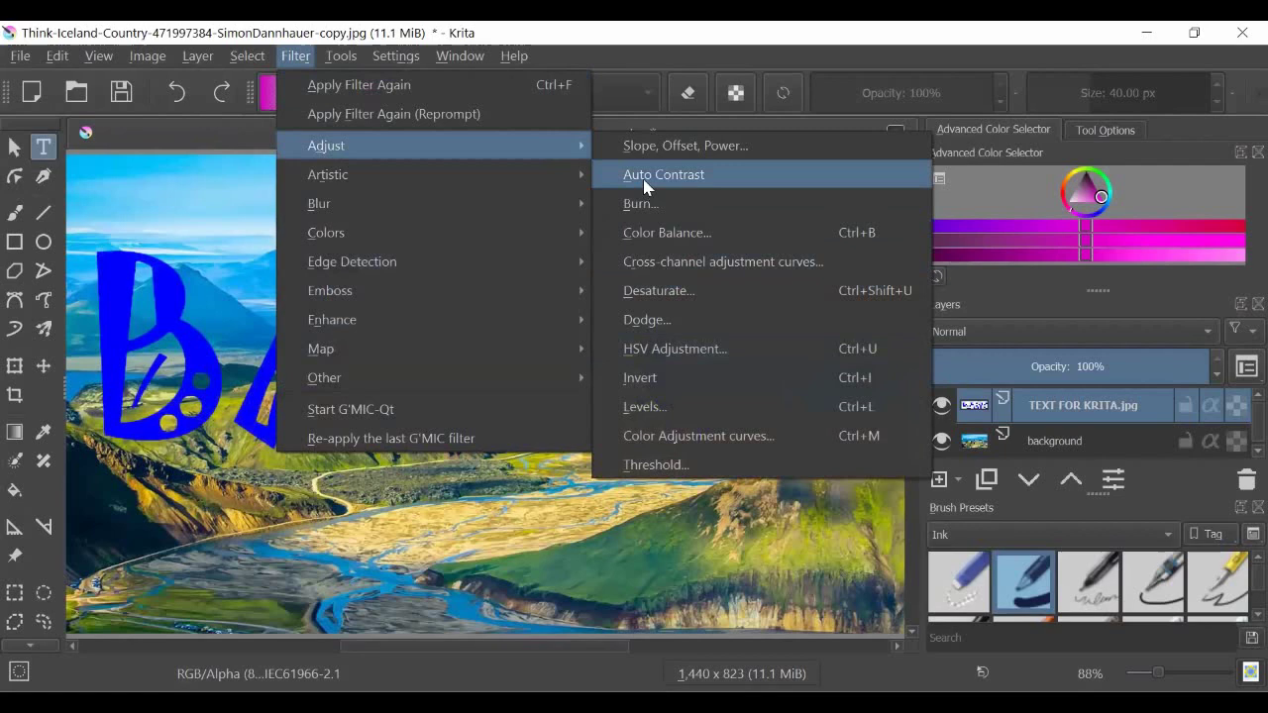
mouse_move(524, 179)
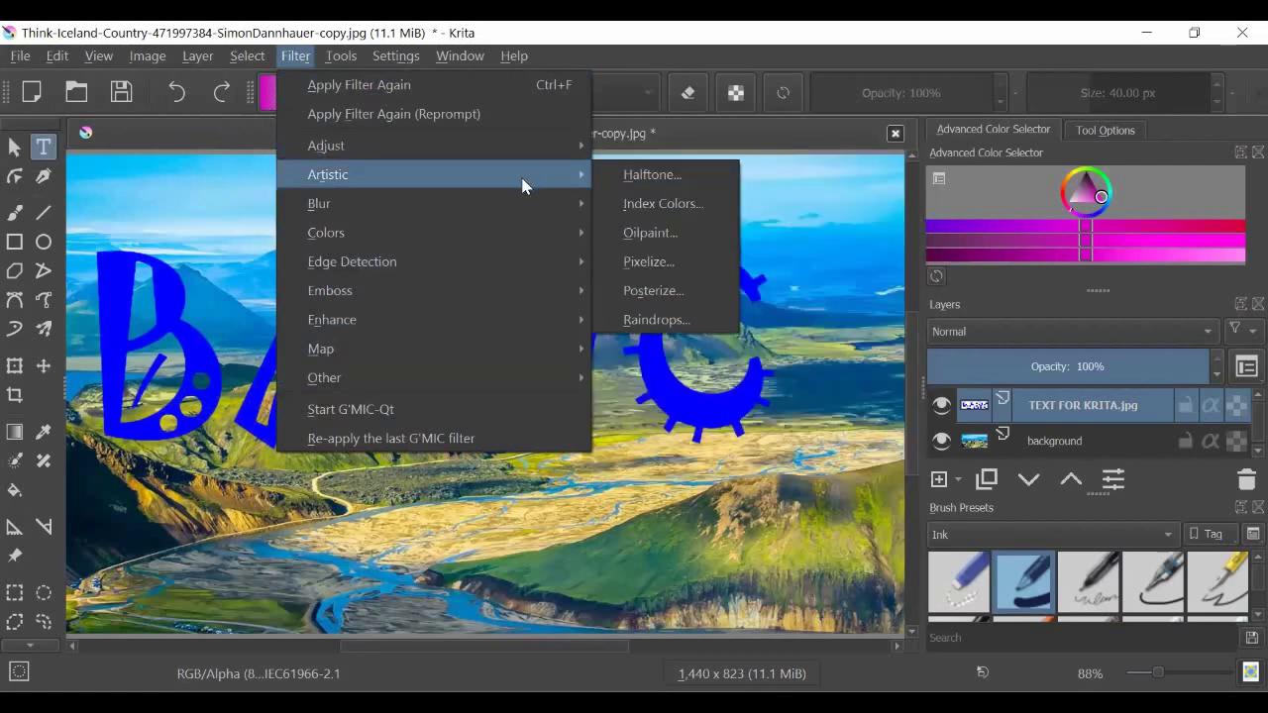
left_click(644, 175)
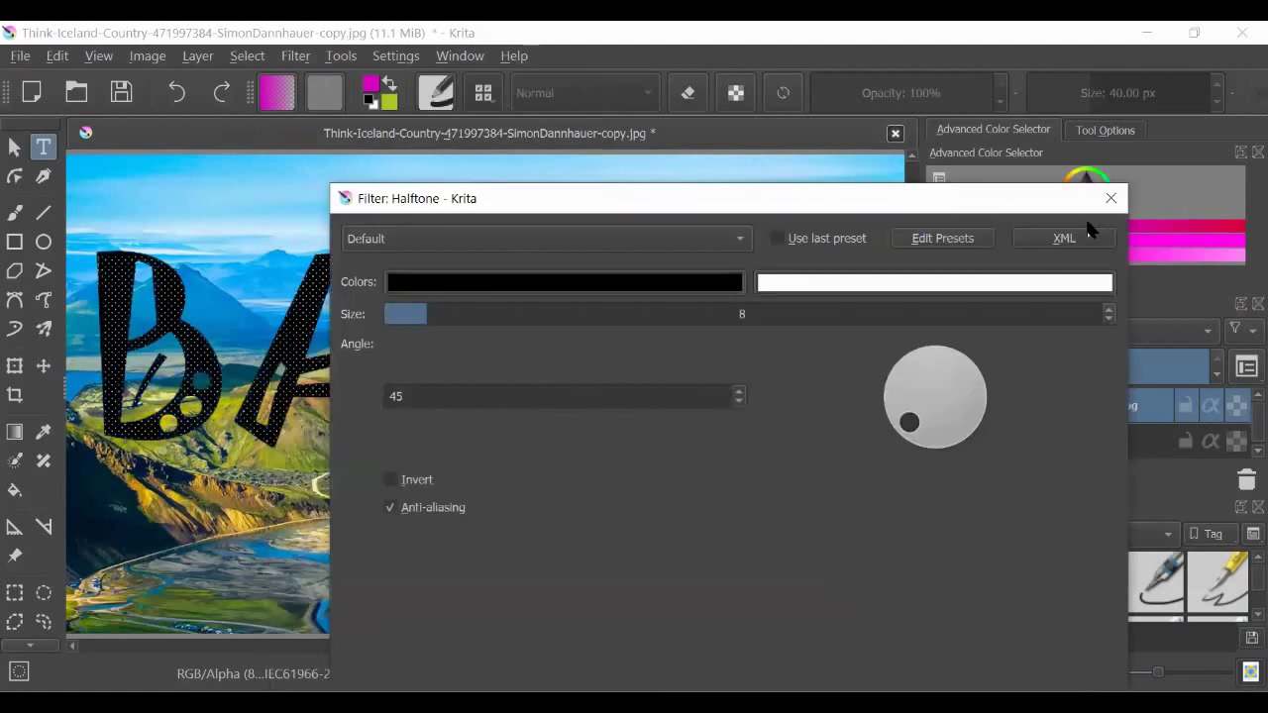
Close the Halftone filter unapplied and open the Gradient Map filter.
left_click(1109, 198)
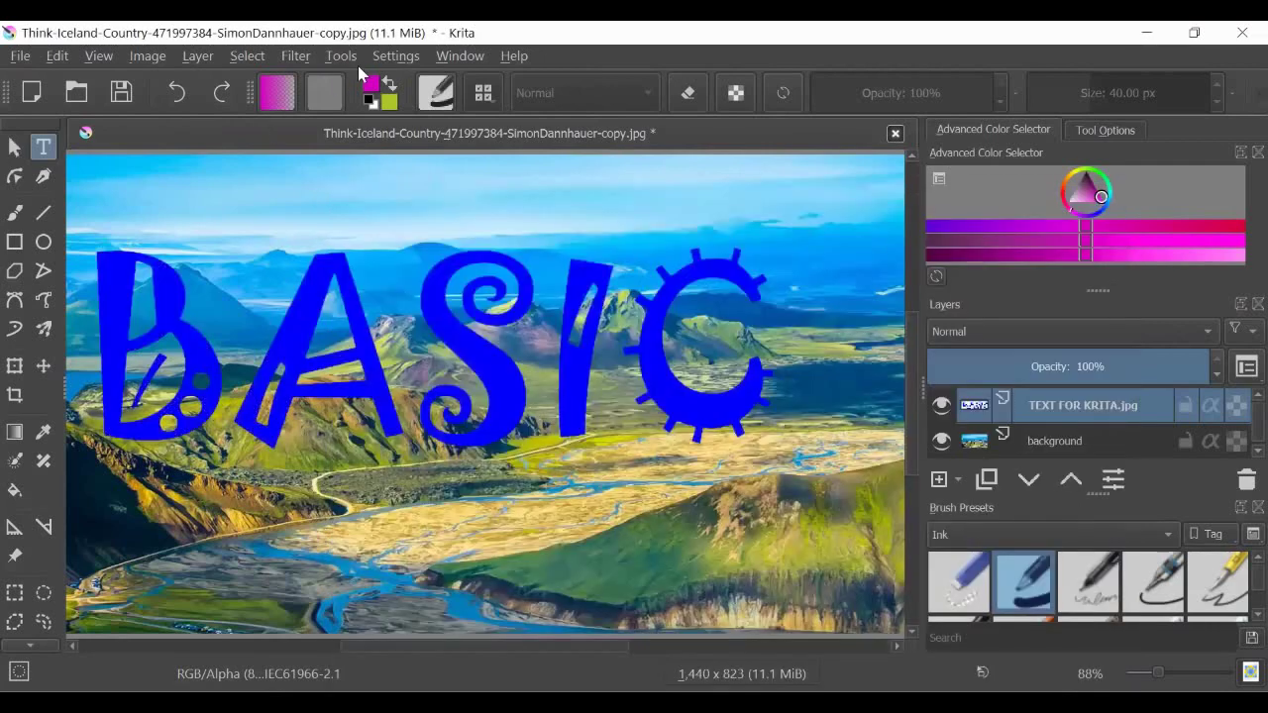
left_click(295, 57)
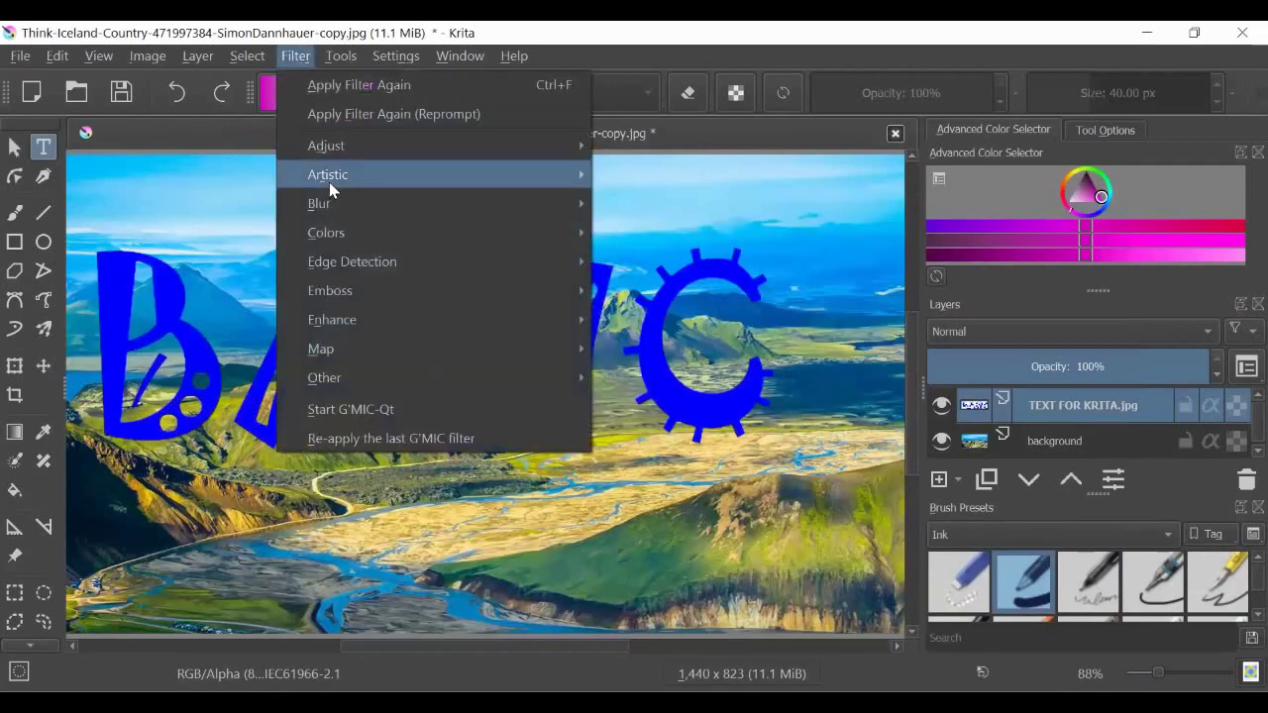
mouse_move(552, 180)
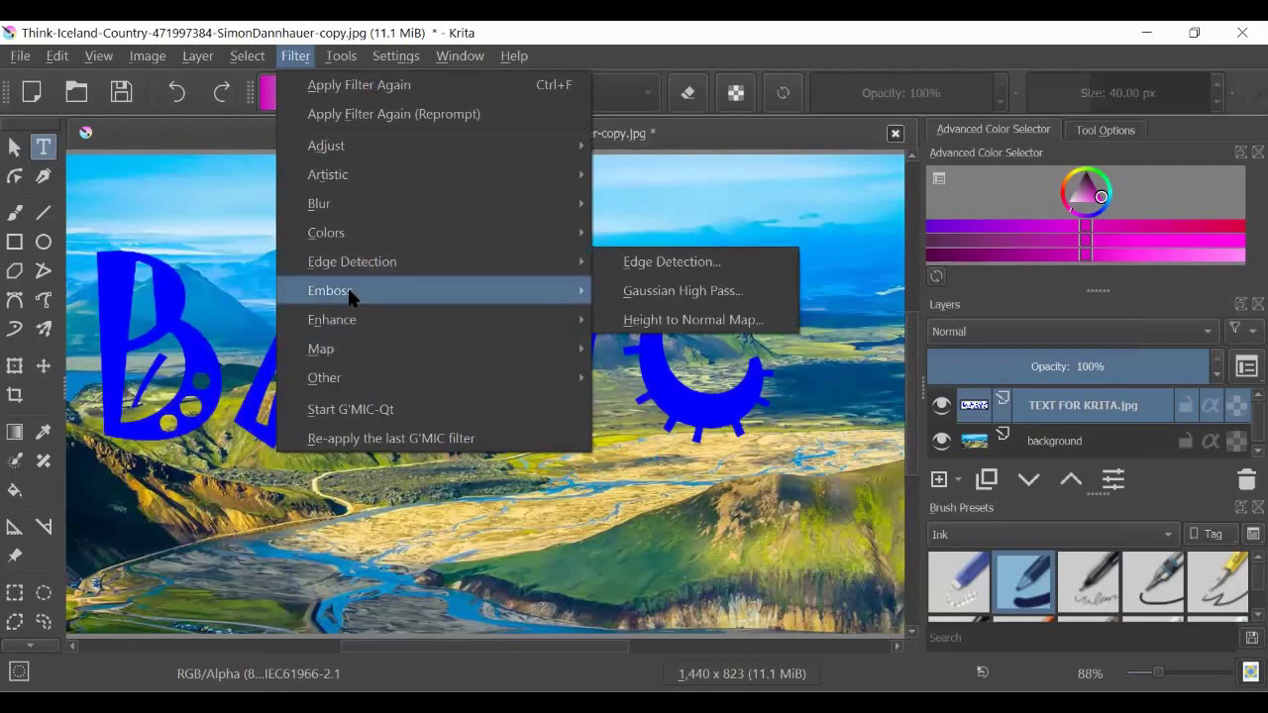
mouse_move(344, 319)
mouse_move(344, 273)
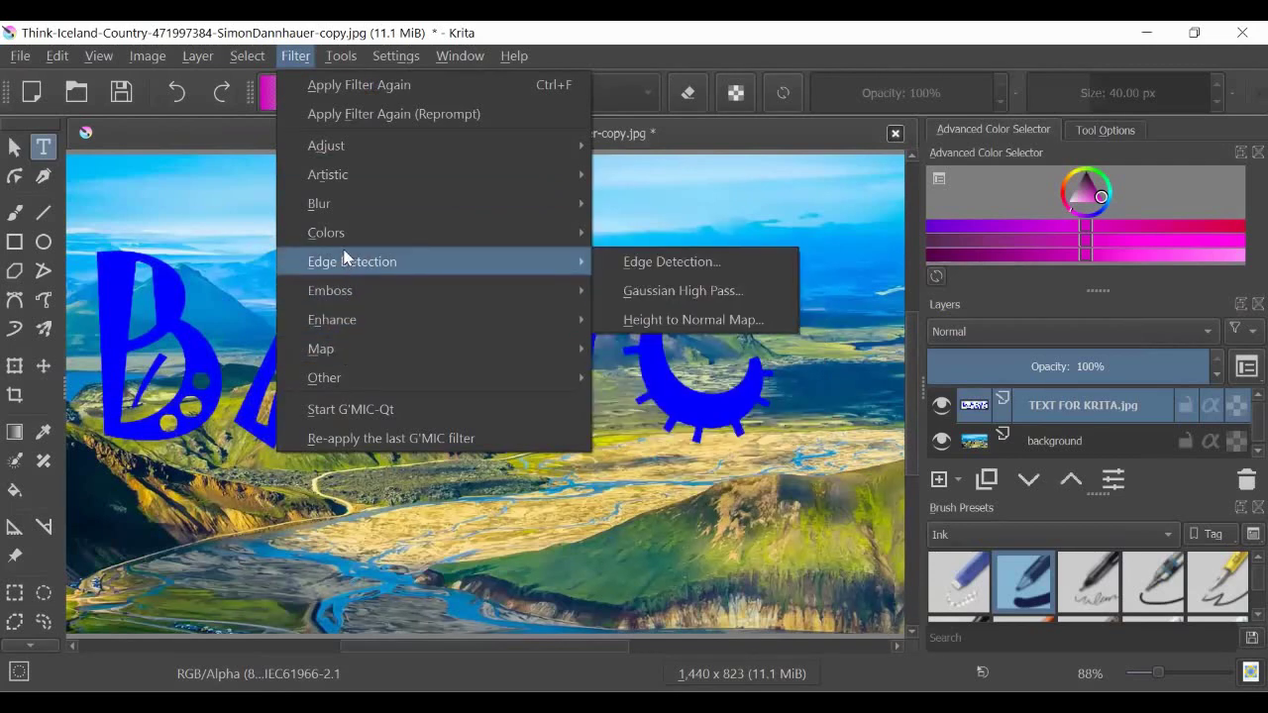
mouse_move(337, 357)
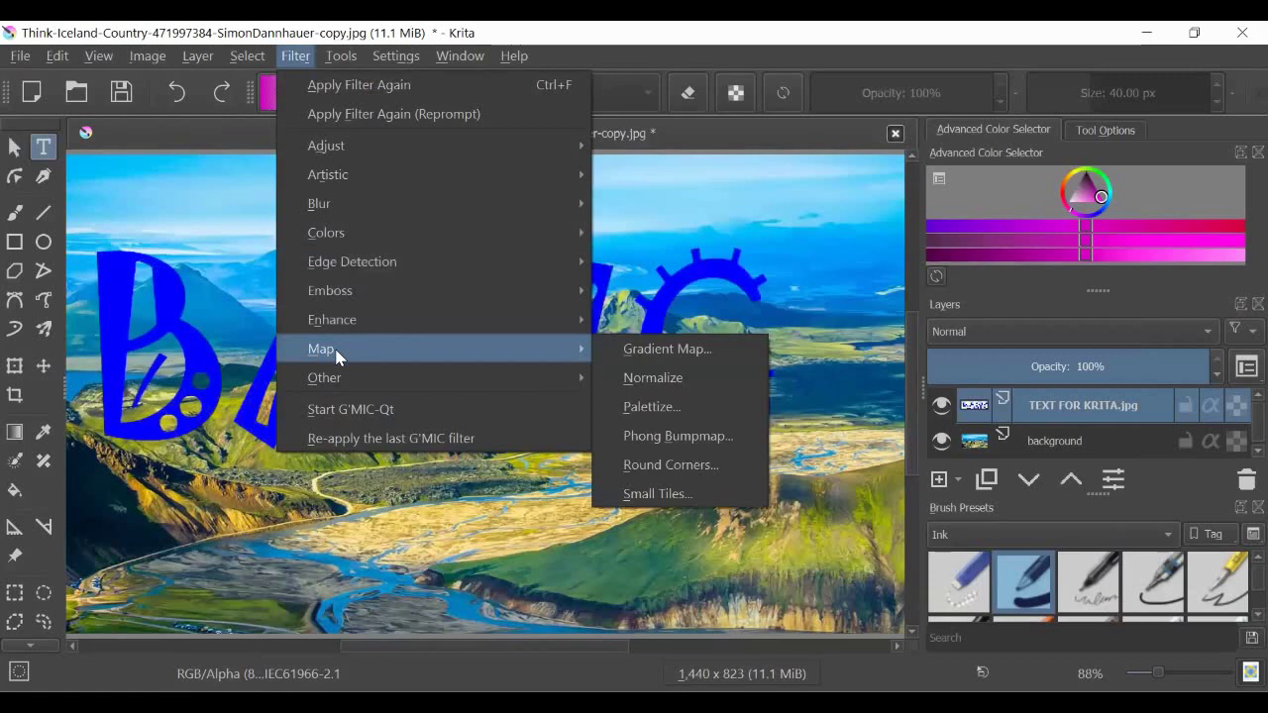
left_click(643, 350)
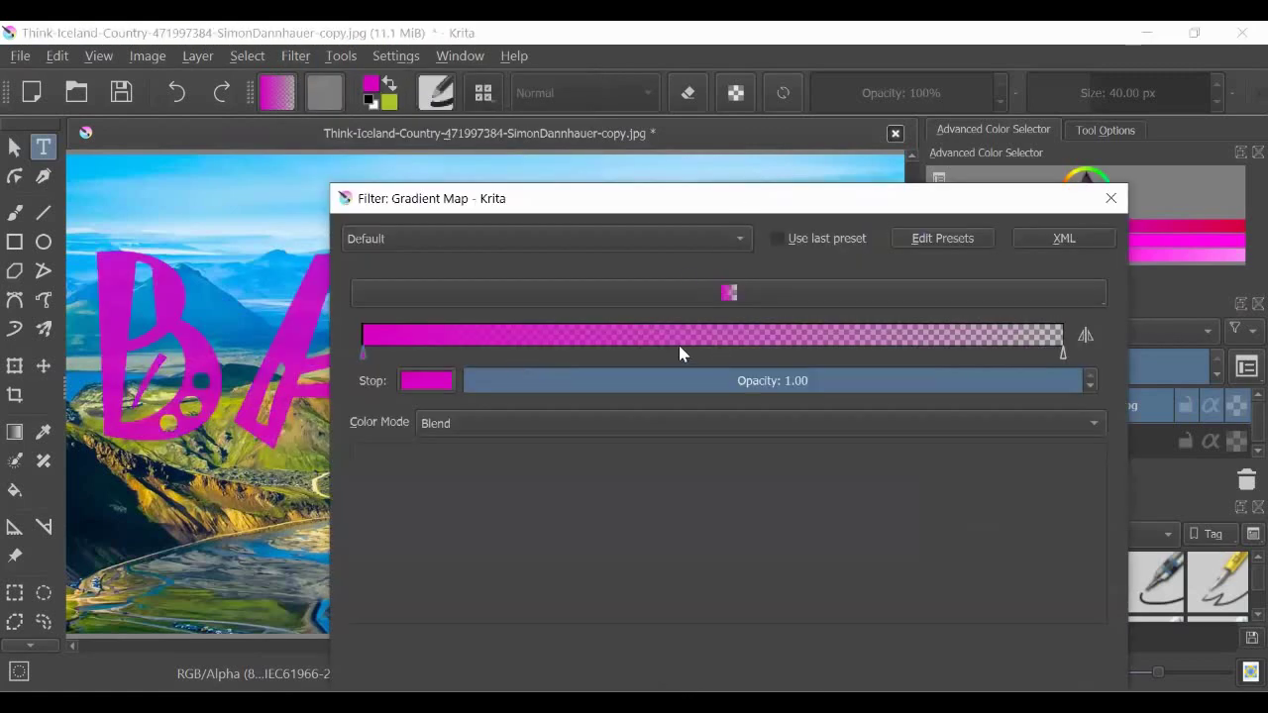
Add two gradient stops and raise stop opacity to 0.68, then close Gradient Map unapplied.
left_click(659, 337)
left_click(546, 332)
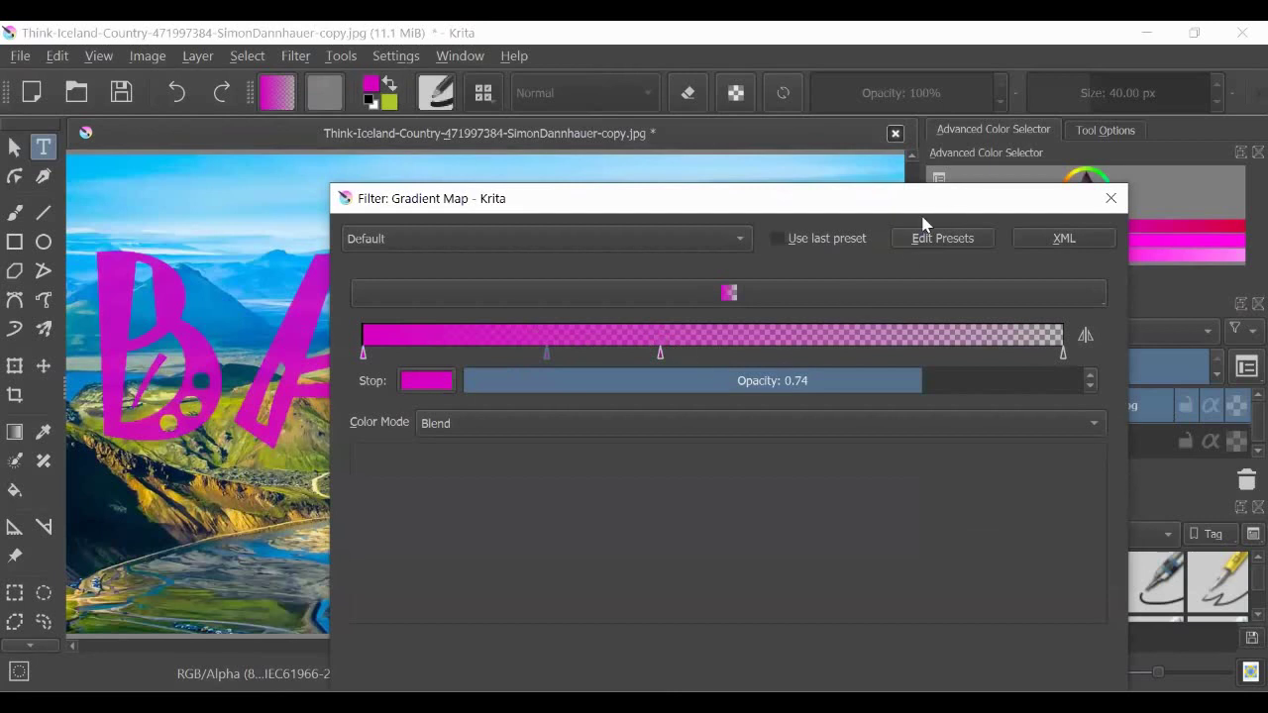
left_click_drag(923, 203, 1095, 158)
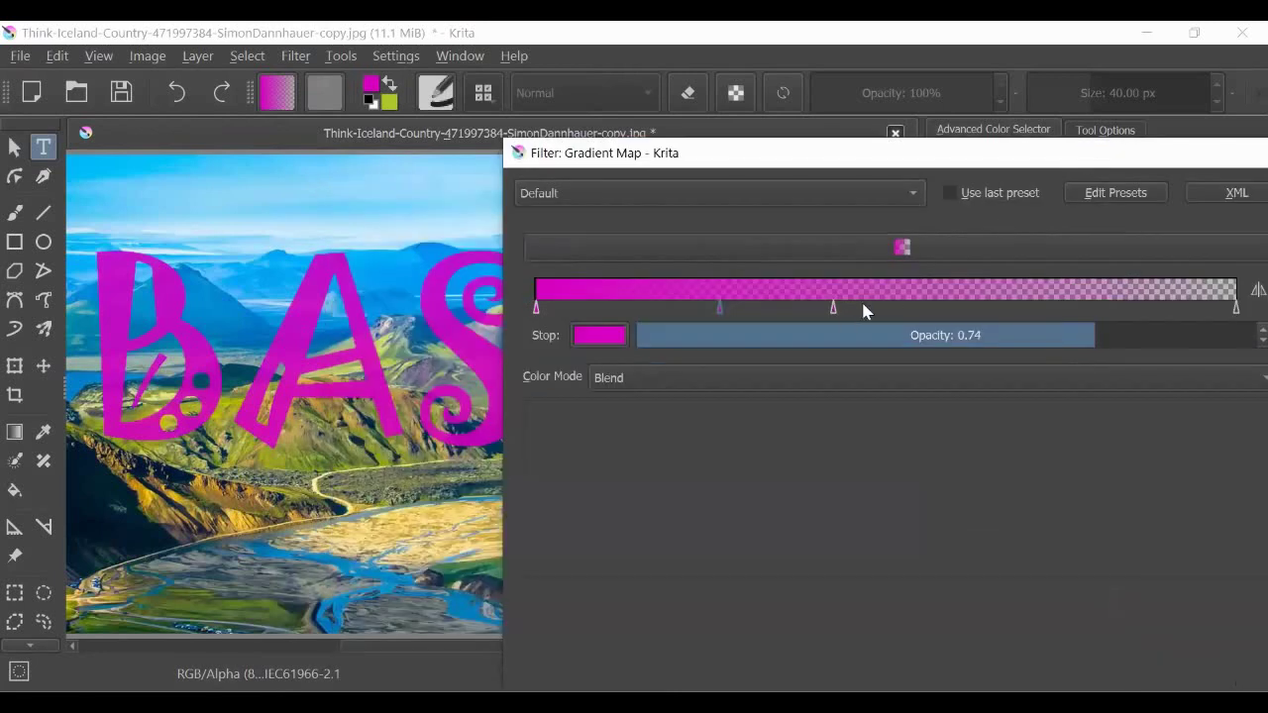
left_click_drag(1089, 340, 1061, 351)
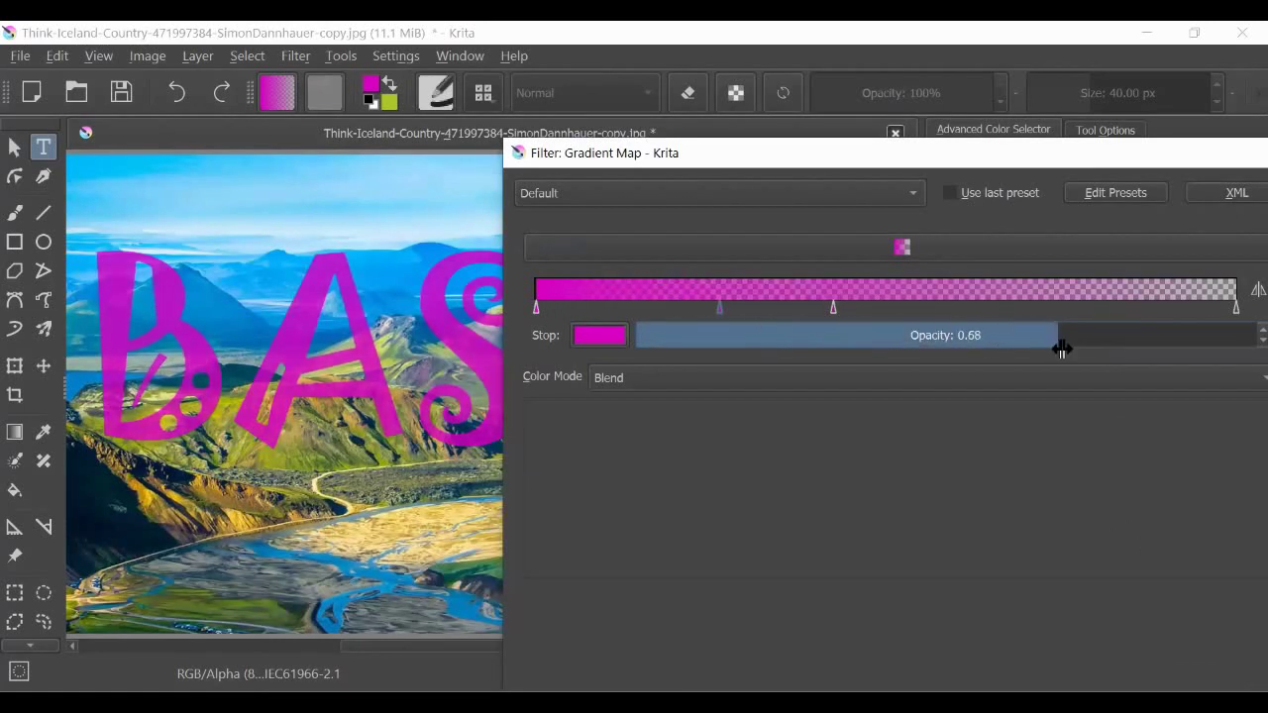
left_click_drag(1010, 148, 839, 208)
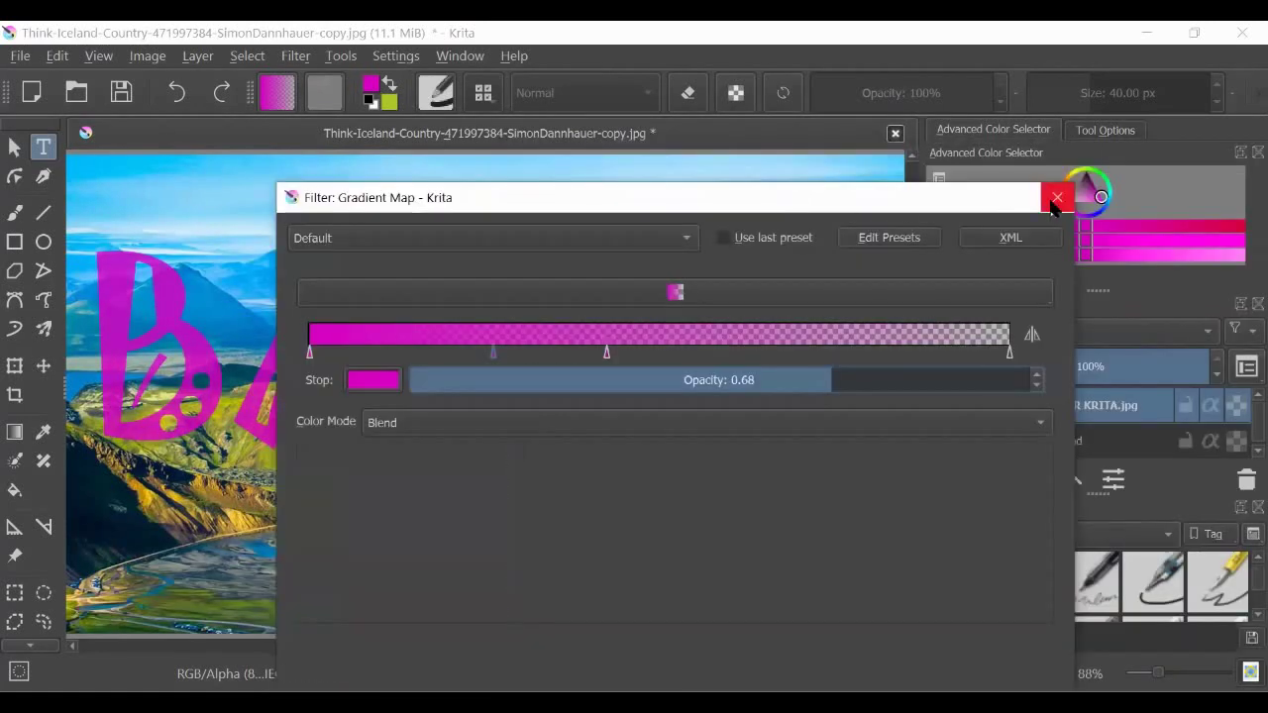
left_click(1057, 197)
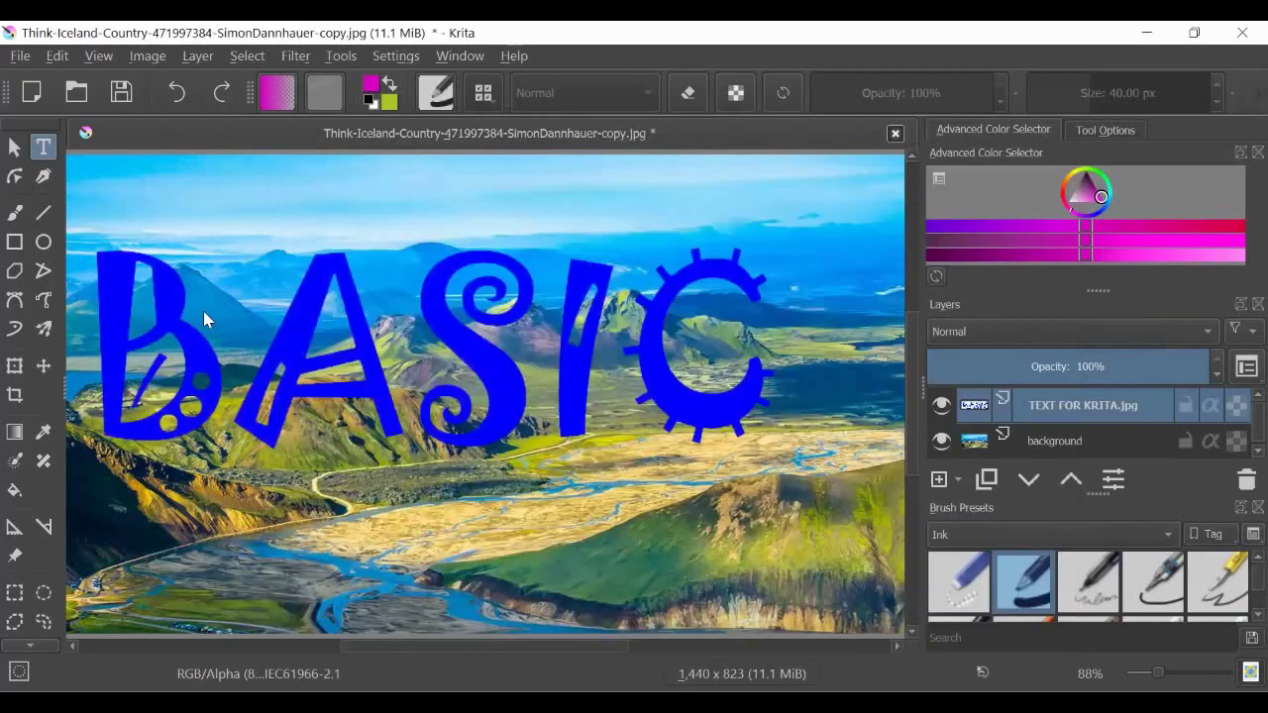
Cancel a trial rotation of BASIC, then move the lettering up into the sky.
left_click(14, 366)
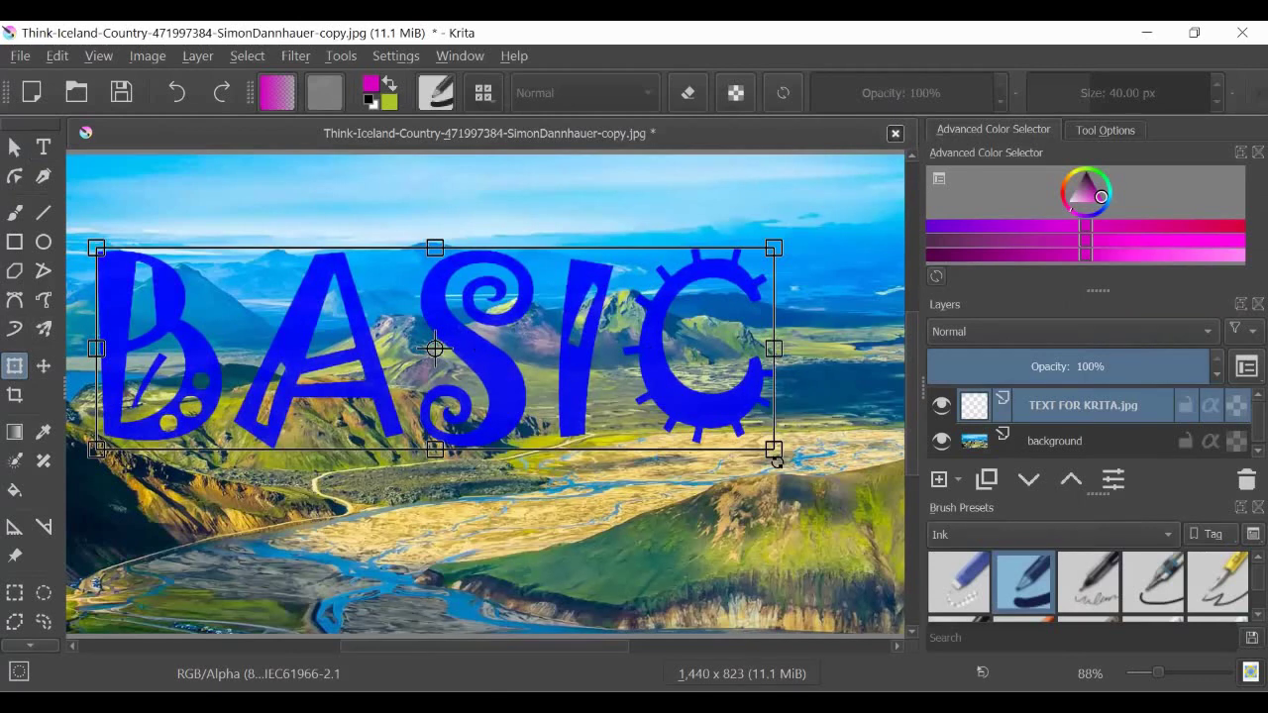
mouse_move(777, 462)
left_mouse_down()
mouse_move(753, 495)
mouse_move(768, 463)
left_mouse_up()
key("Escape")
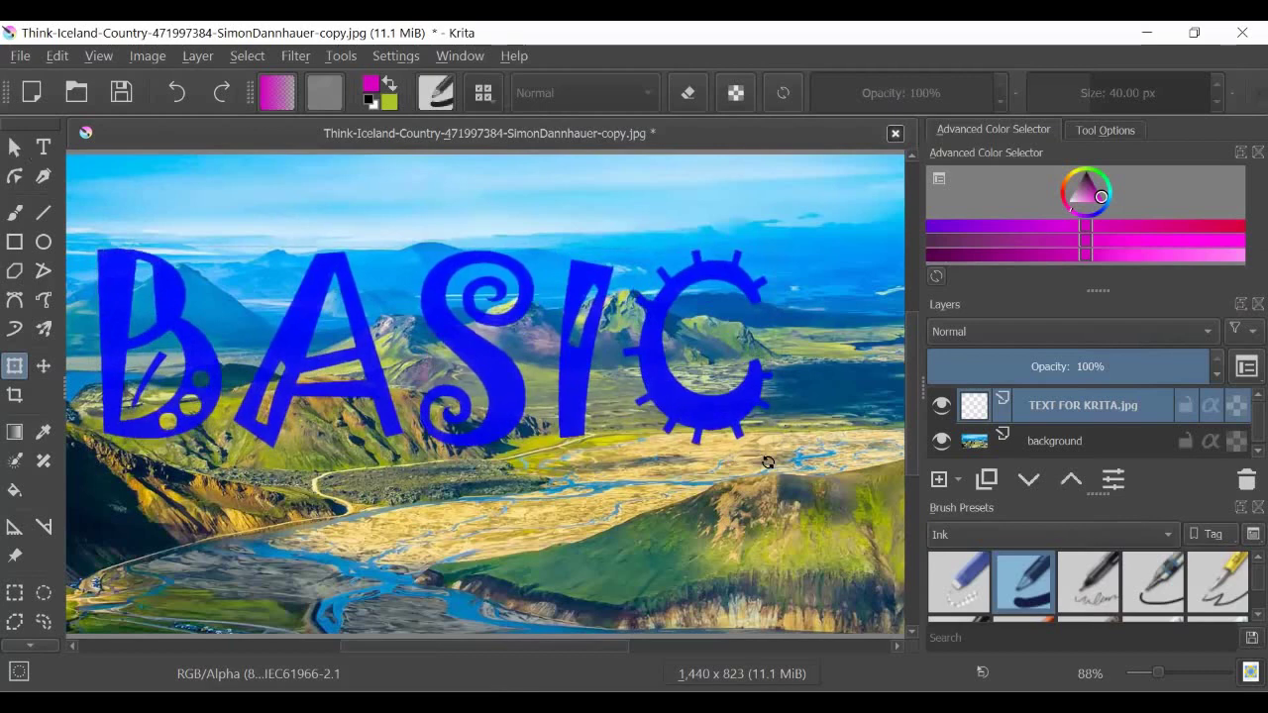
left_click(768, 462)
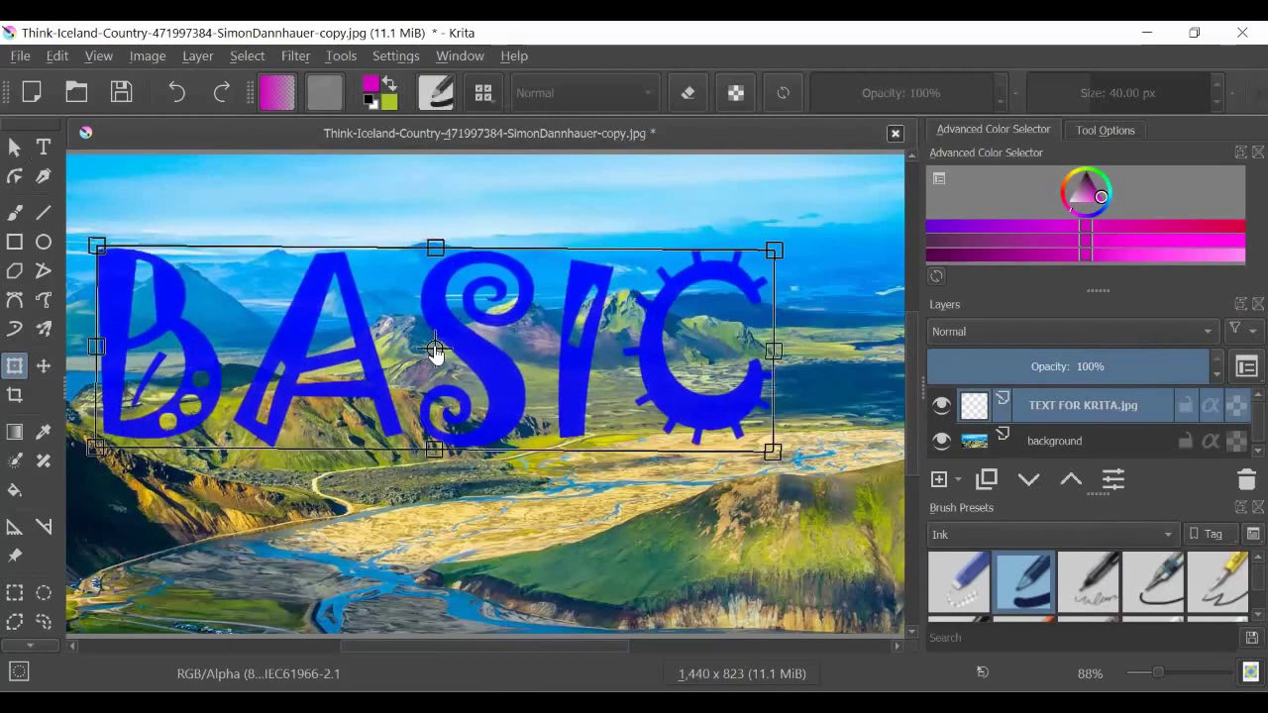
left_click(44, 365)
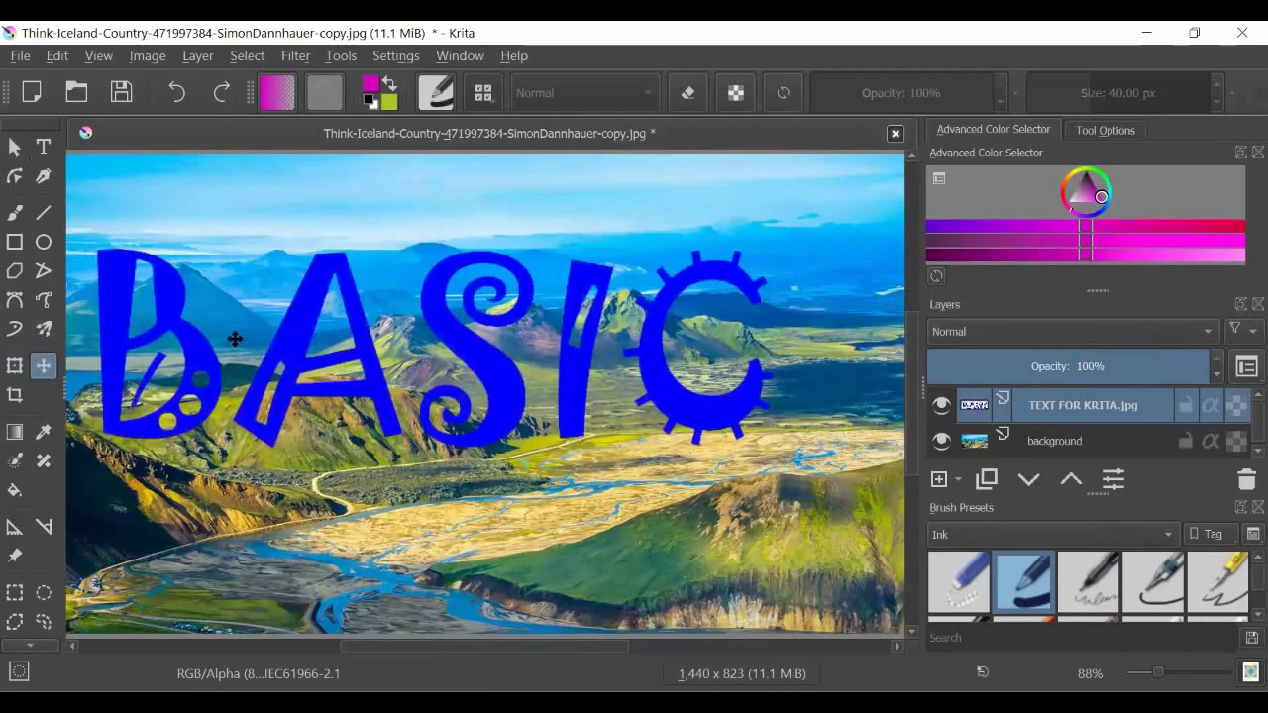
left_click_drag(236, 339, 315, 250)
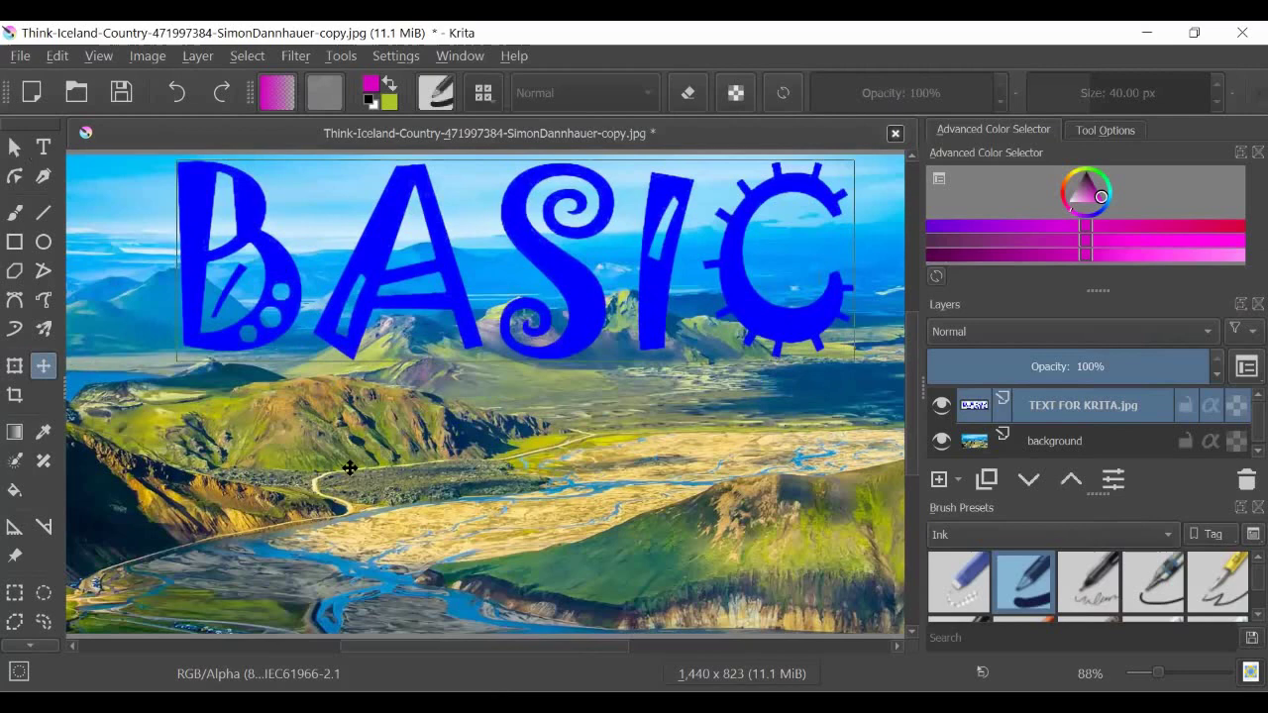
left_click_drag(521, 283, 495, 294)
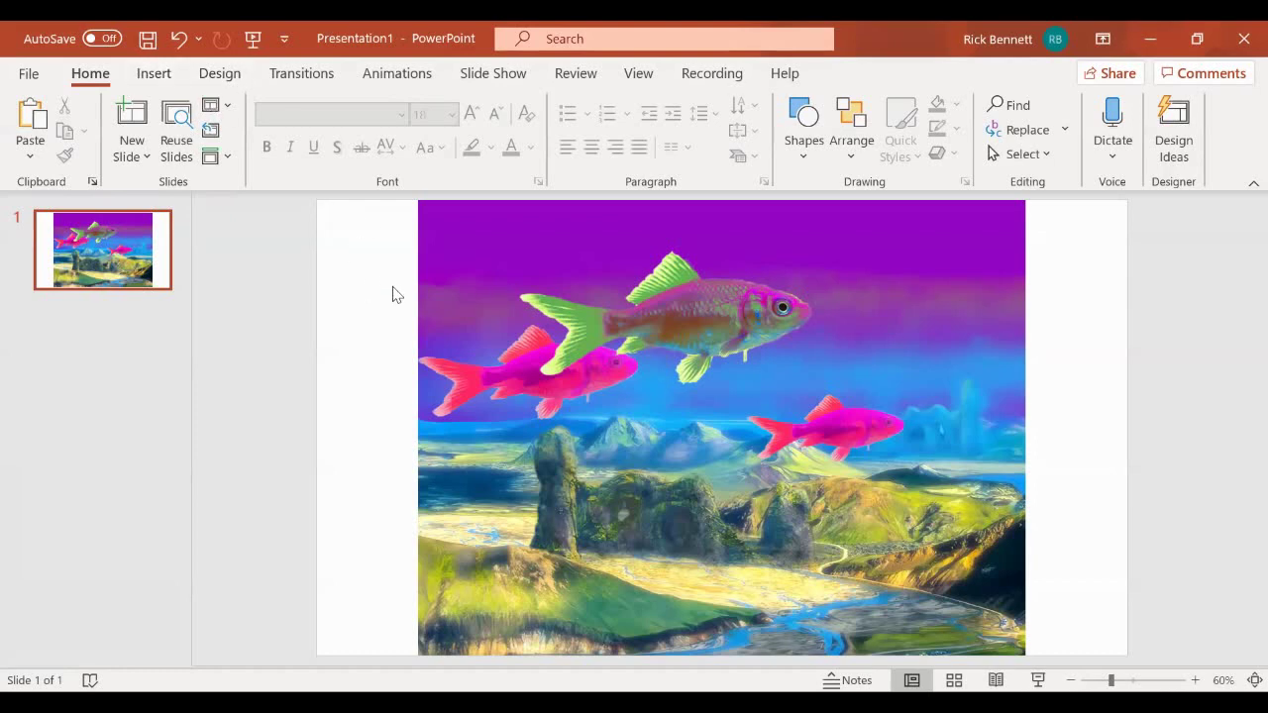
Add a text box on the picture reading 'Landscape Iransformation'.
left_click(165, 75)
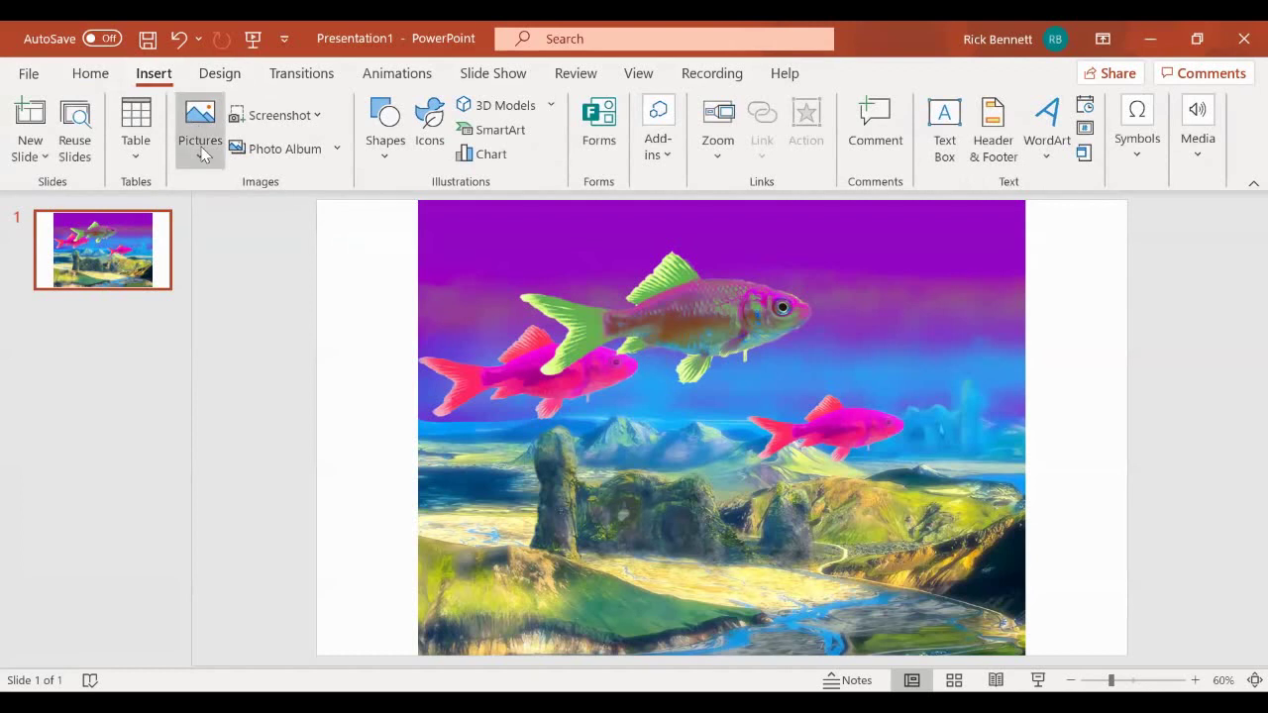
left_click(953, 127)
left_click(862, 247)
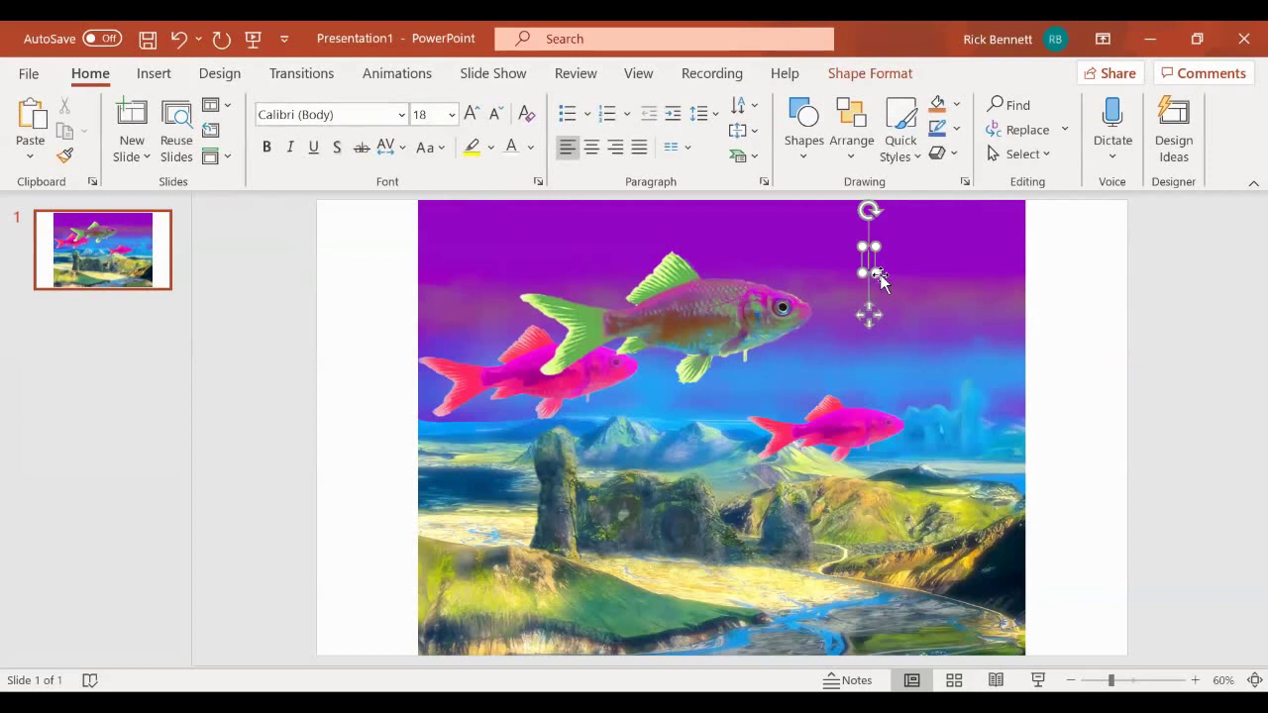
type("Lan")
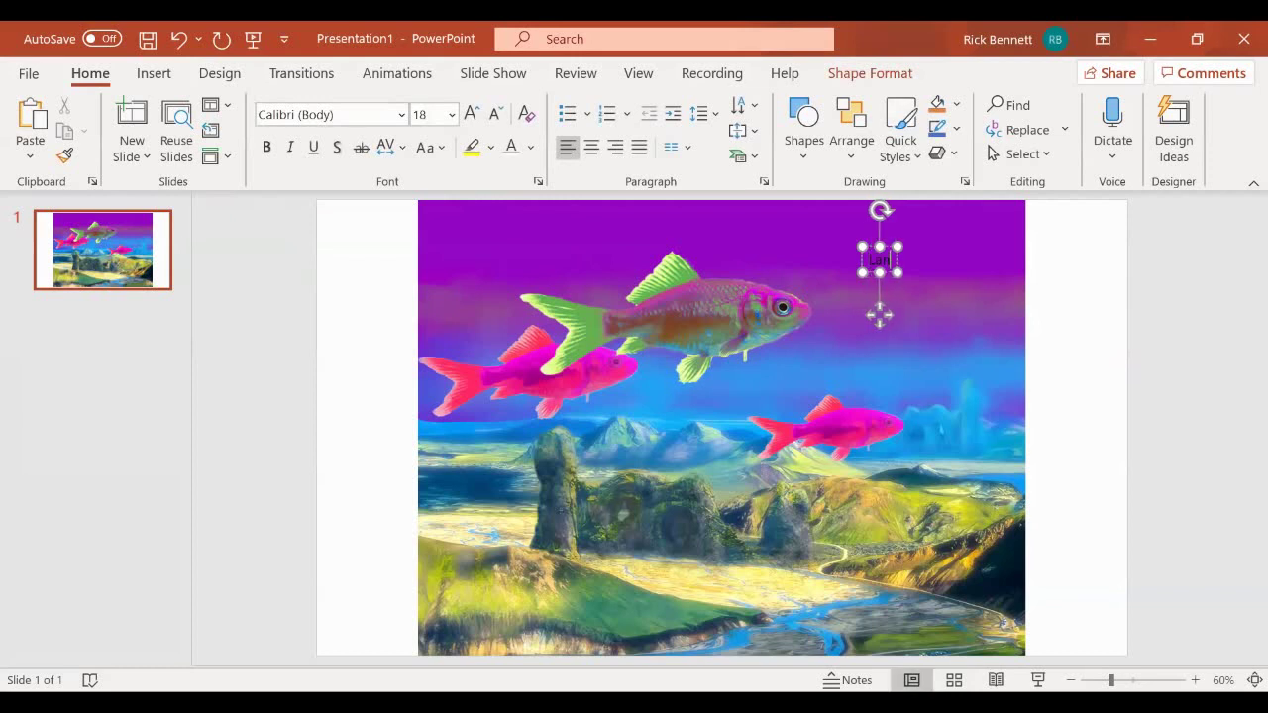
type("dscape I")
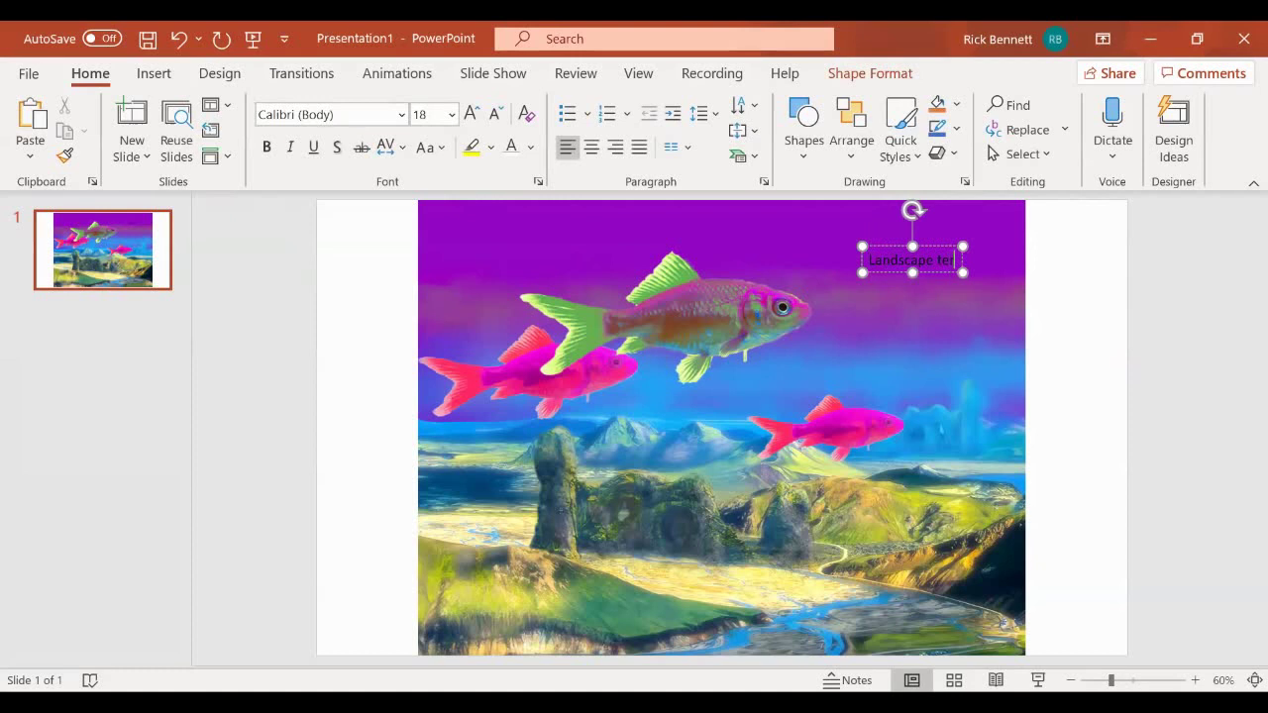
type("ran")
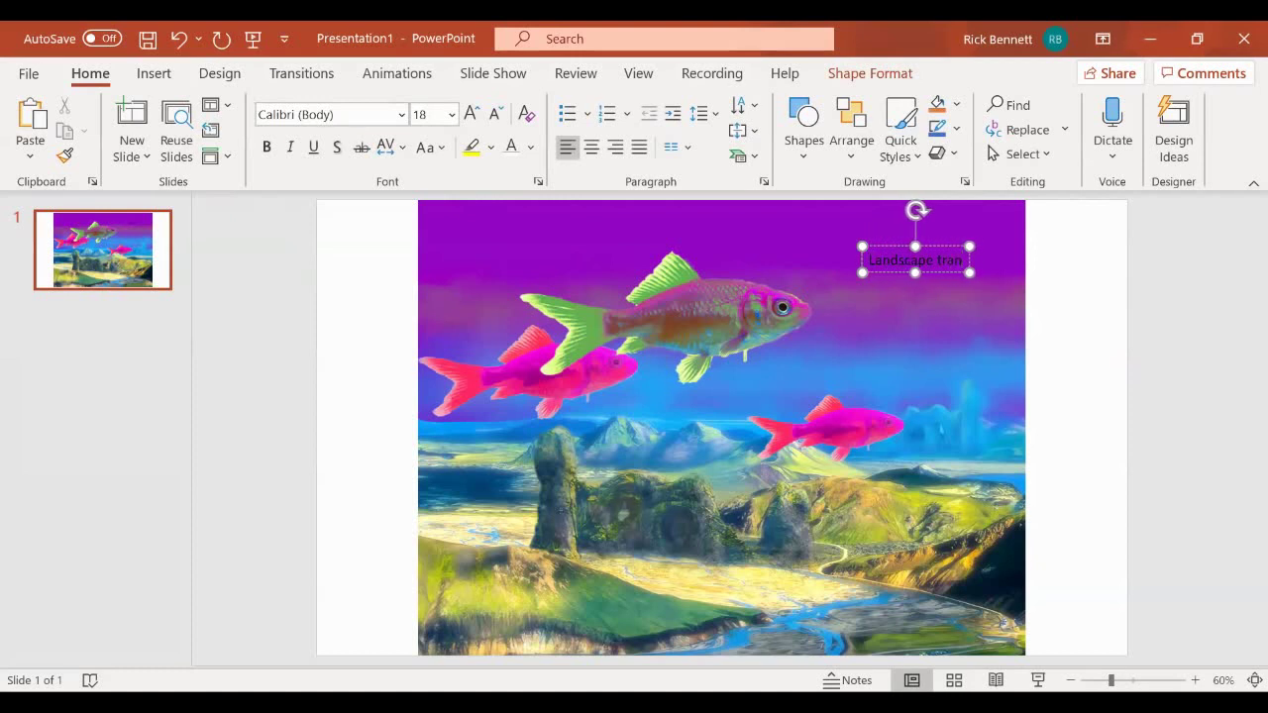
type("sformation")
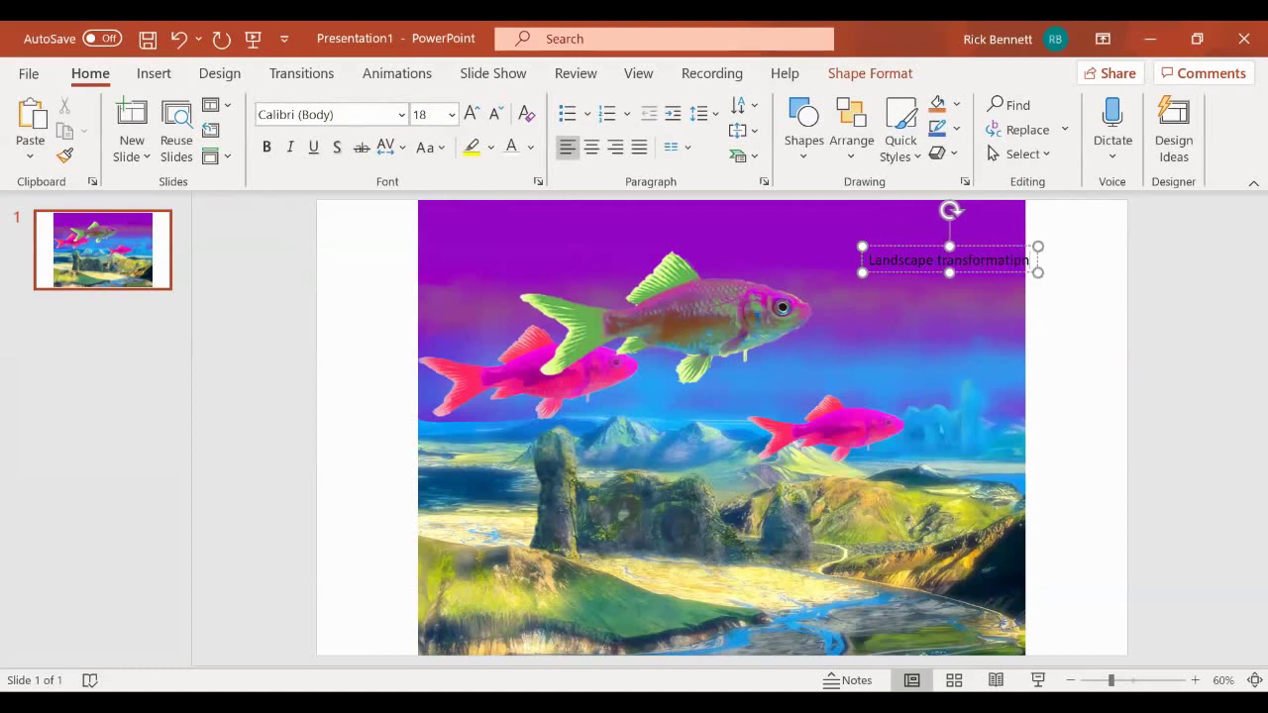
Set the title font to Copperplate Gothic Bold.
left_click_drag(868, 260, 1022, 260)
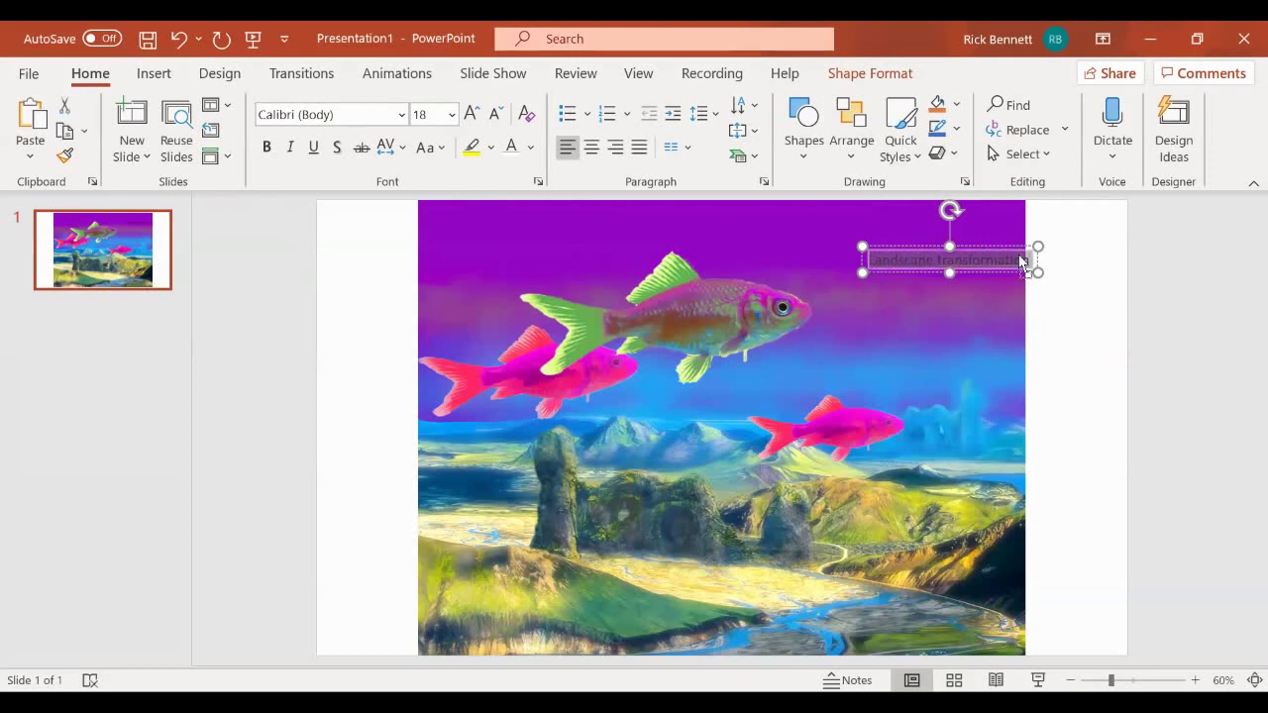
left_click(1024, 260)
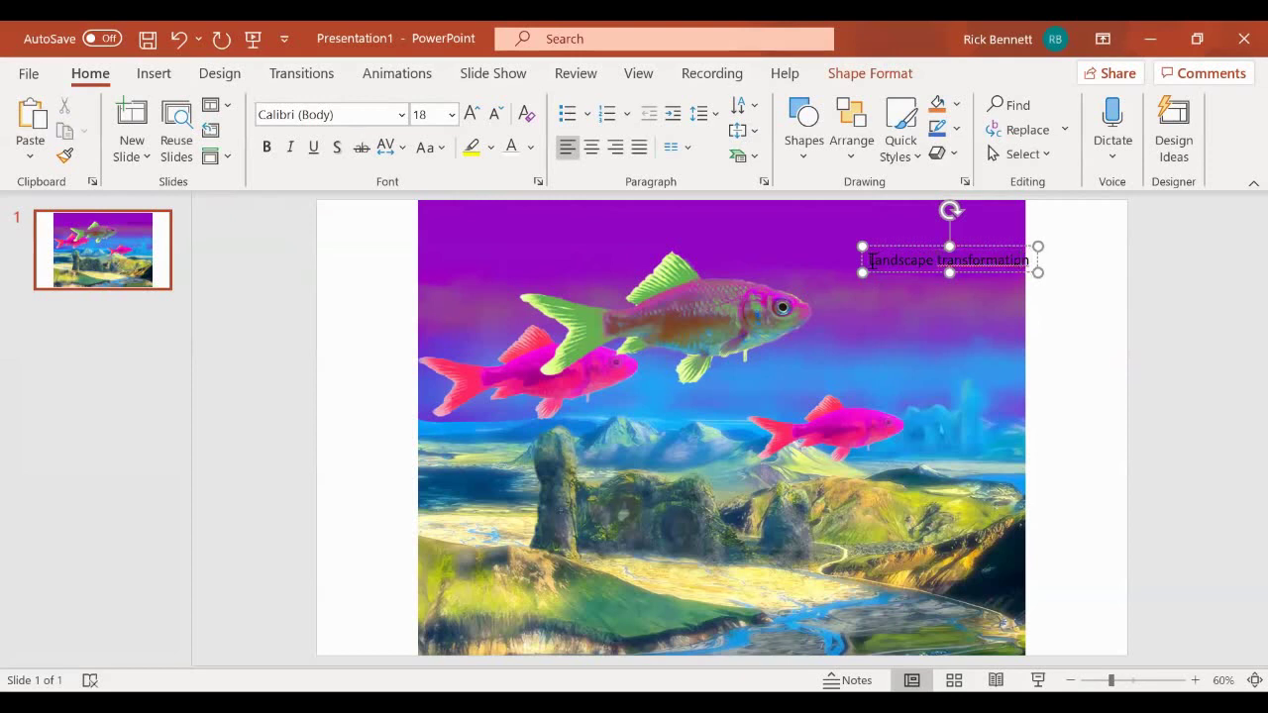
left_click_drag(868, 261, 1024, 260)
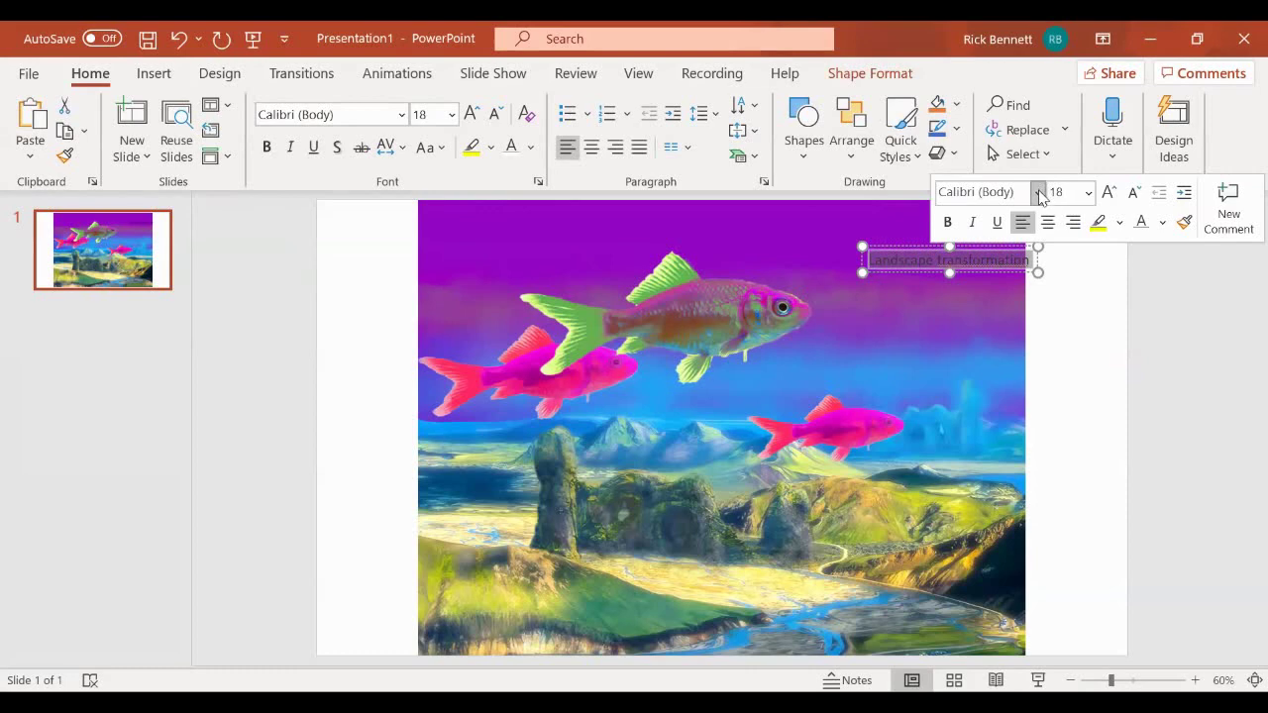
left_click(1038, 192)
left_click(1027, 348)
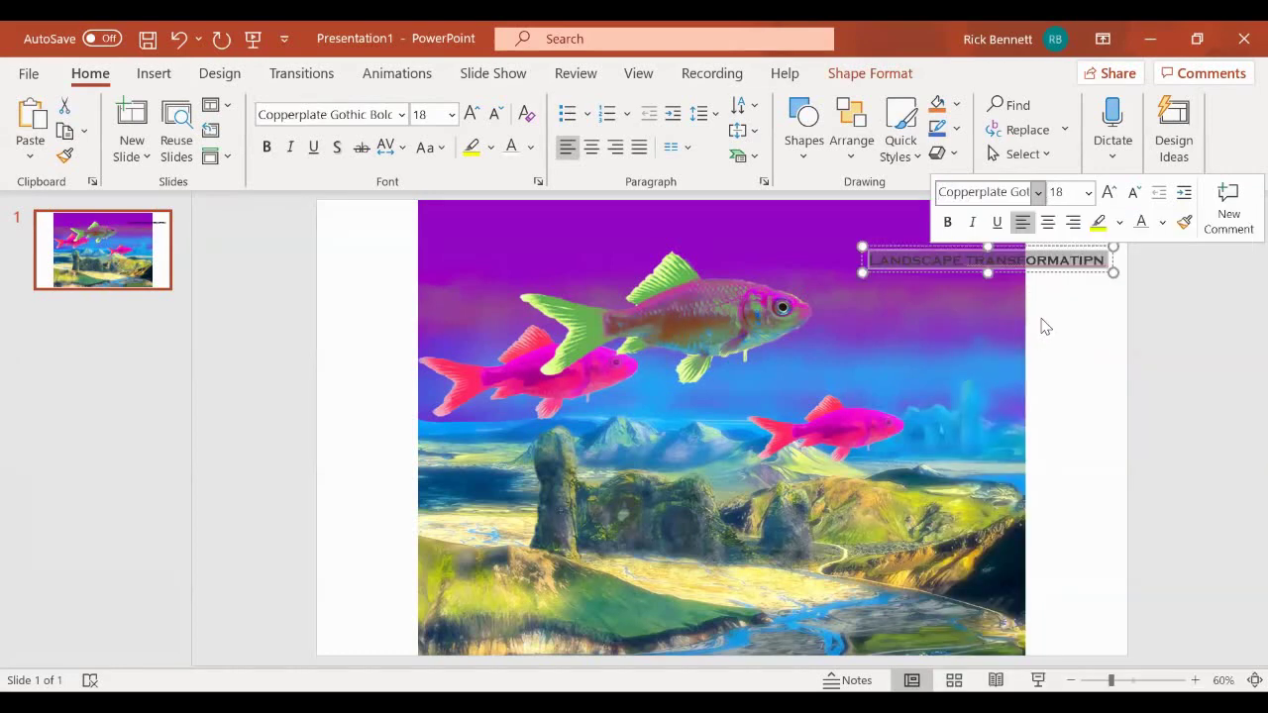
Correct the title's misspelling, enlarge it to 32 pt, and move it to the top centre.
left_click(1095, 261)
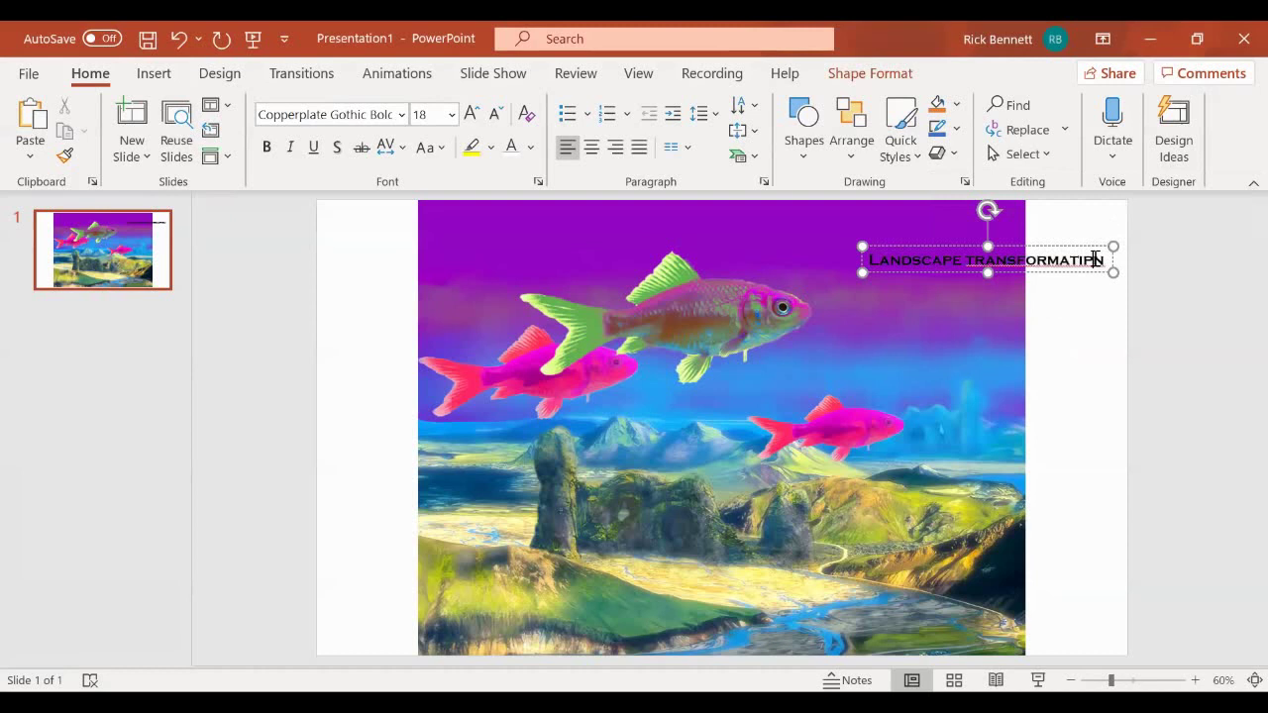
key("BackSpace")
type("O")
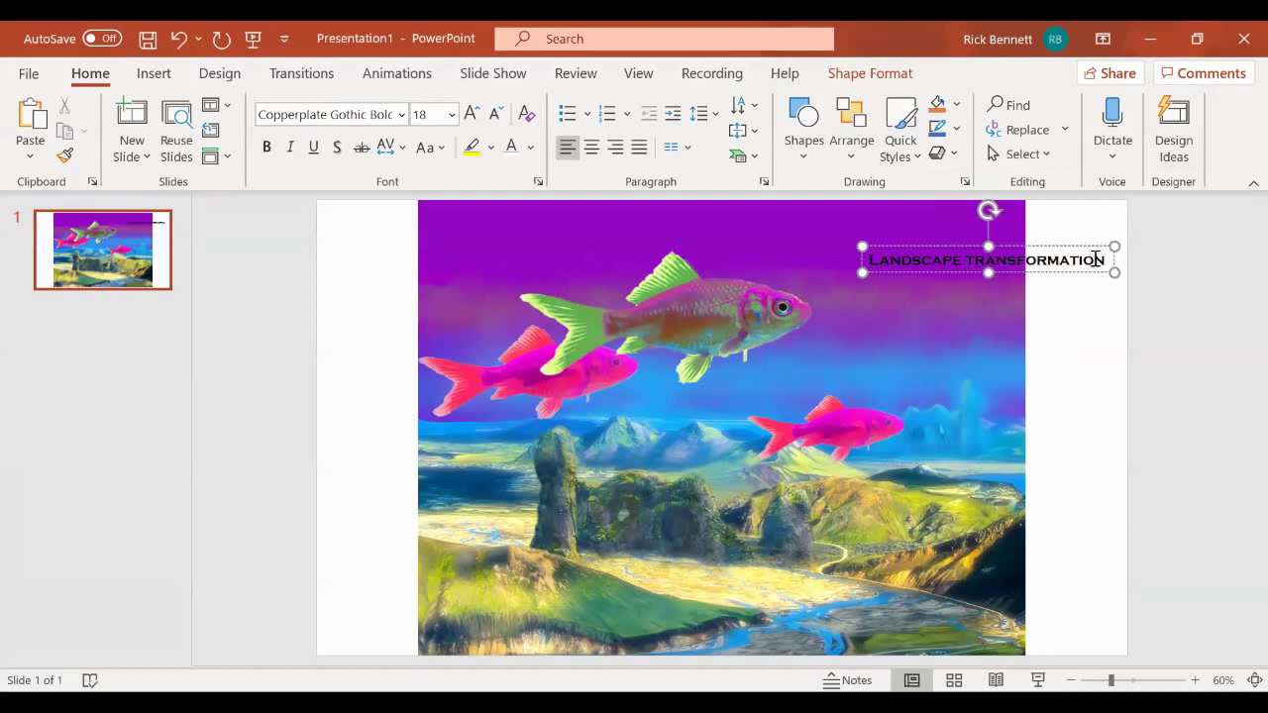
left_click_drag(873, 259, 1109, 260)
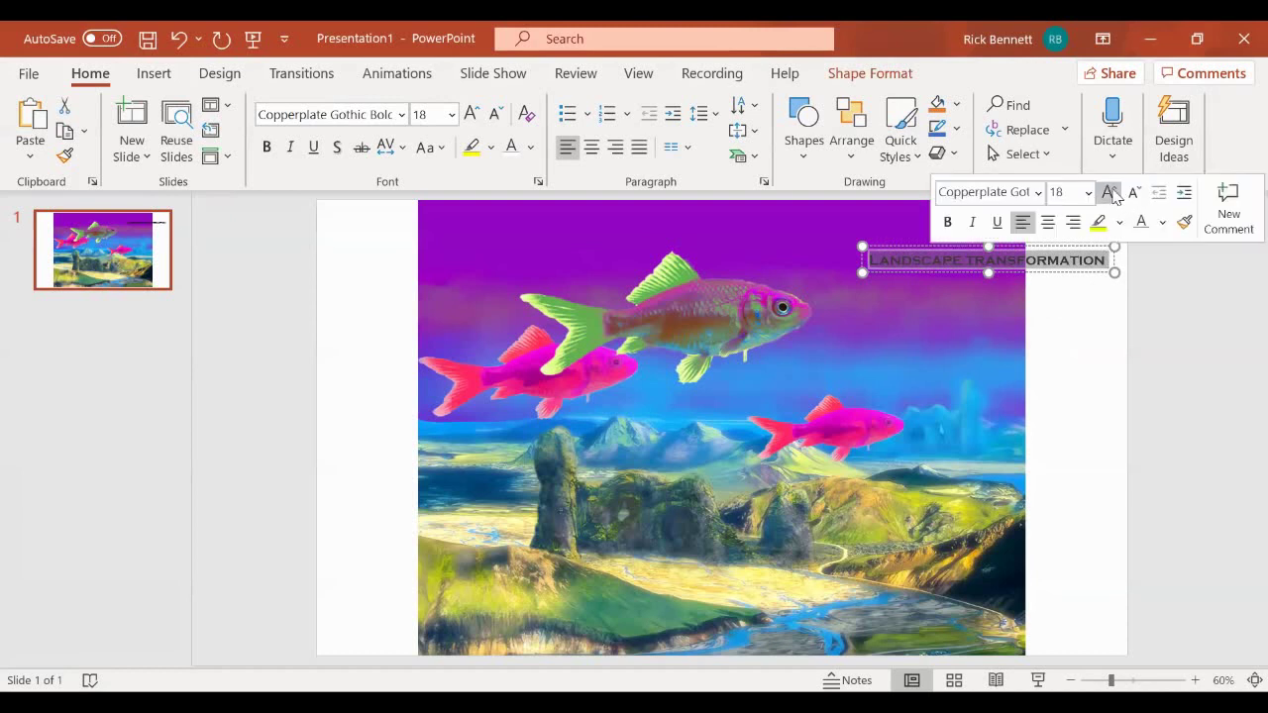
left_click(1108, 191)
left_click(1108, 191)
left_click(1109, 191)
left_click(1108, 191)
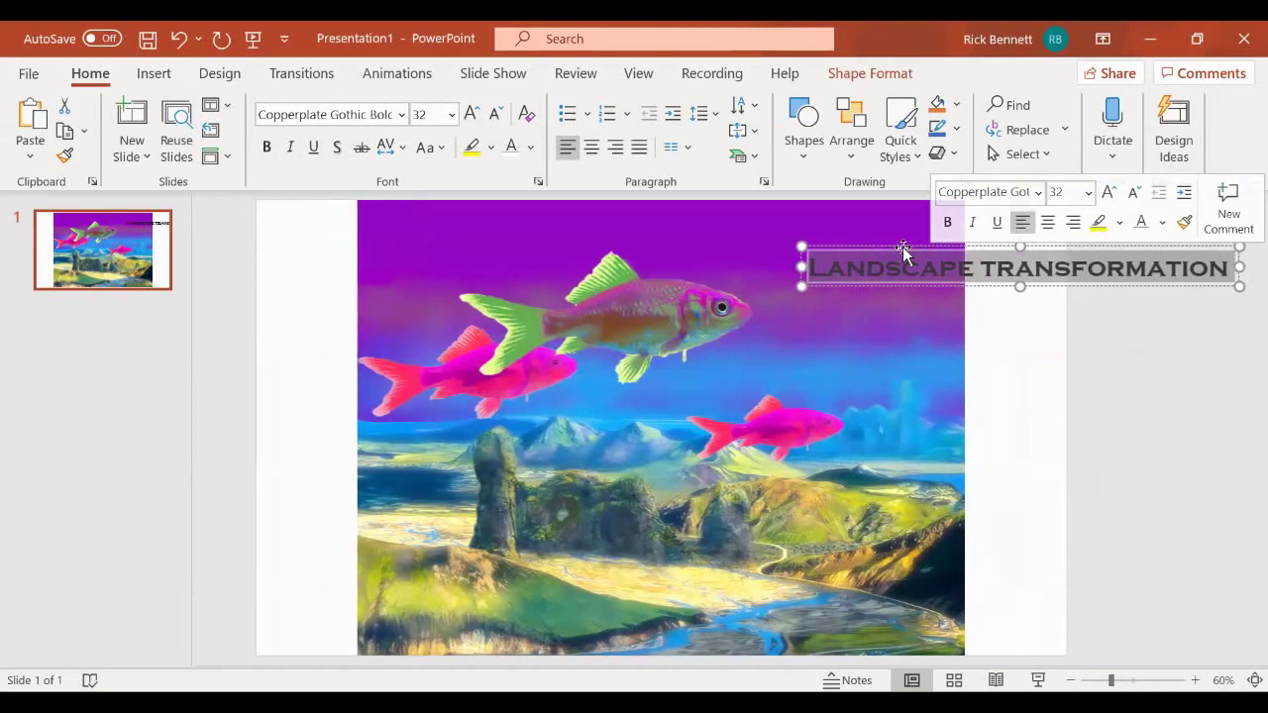
left_click_drag(909, 251, 723, 265)
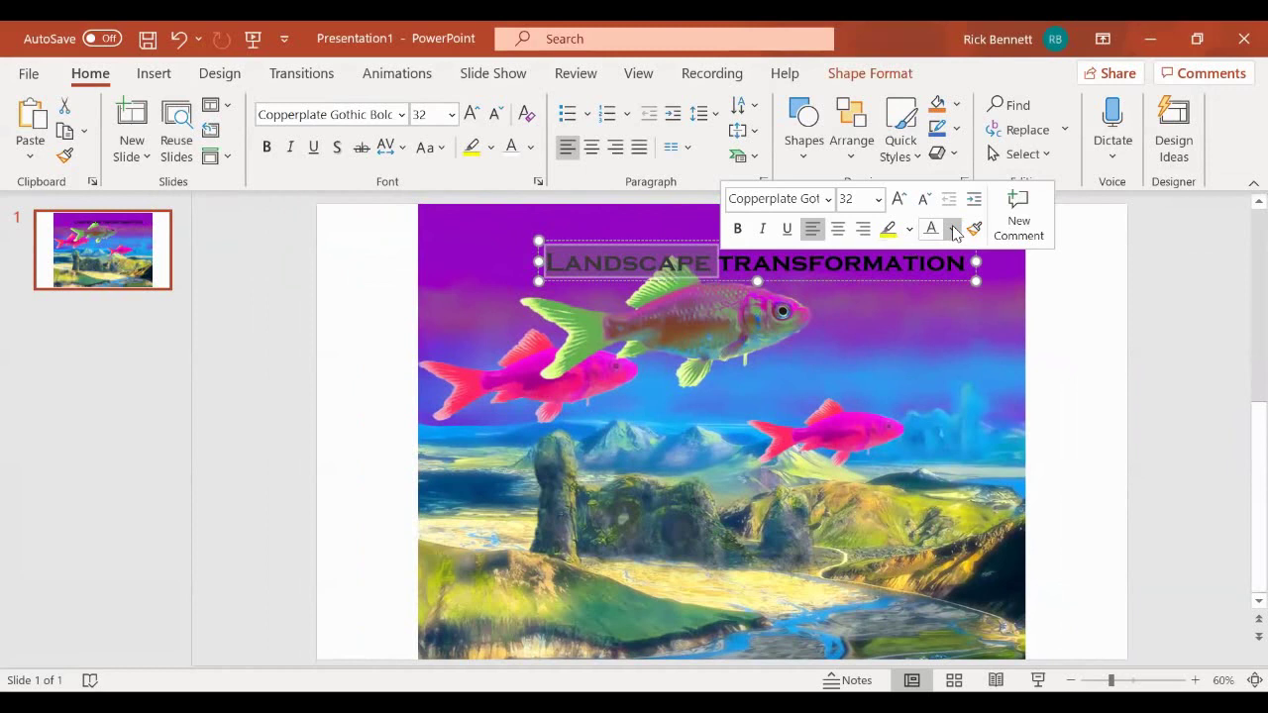
Recolour the word LANDSCAPE with pink sampled from a fish in the artwork.
left_click(953, 230)
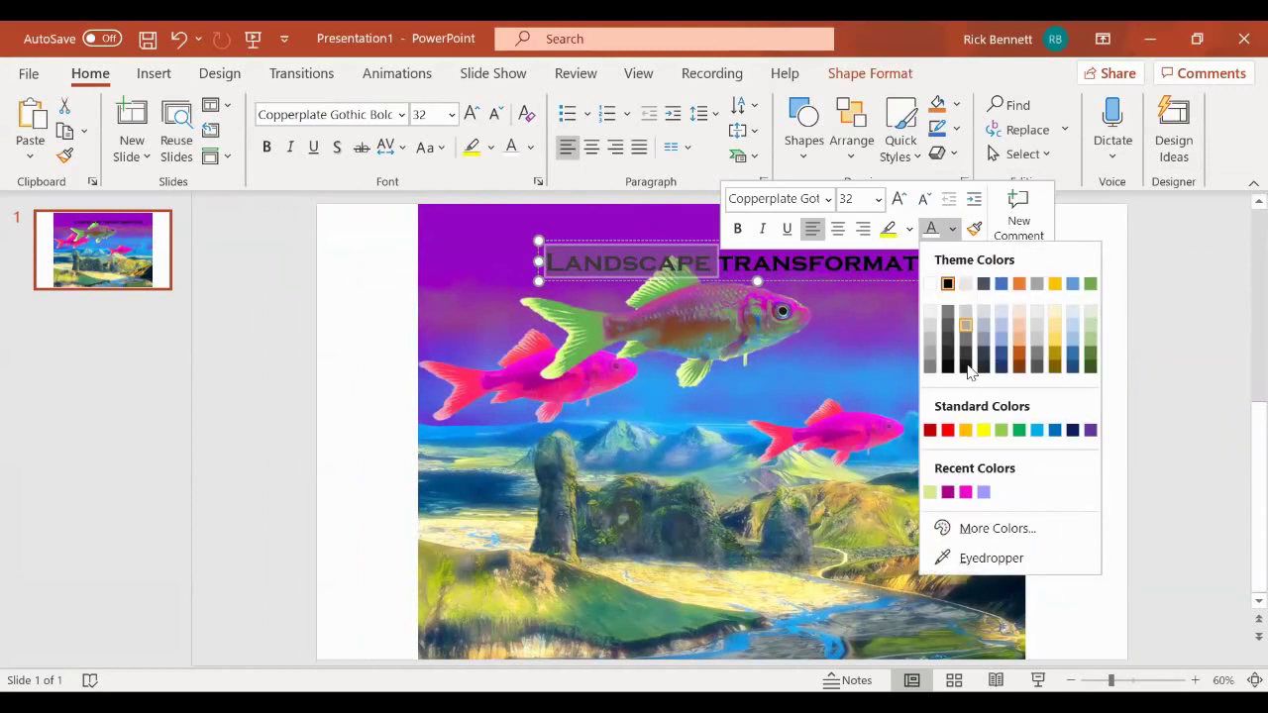
left_click(965, 557)
left_click(840, 451)
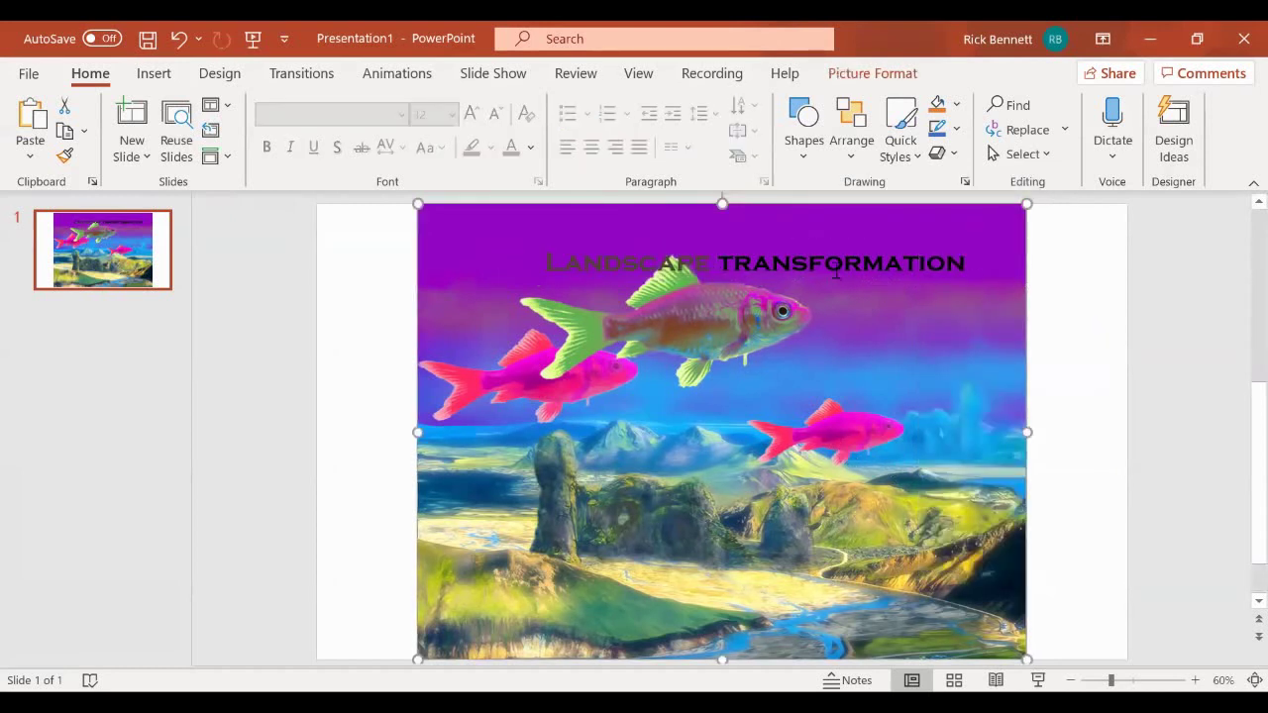
left_click(725, 266)
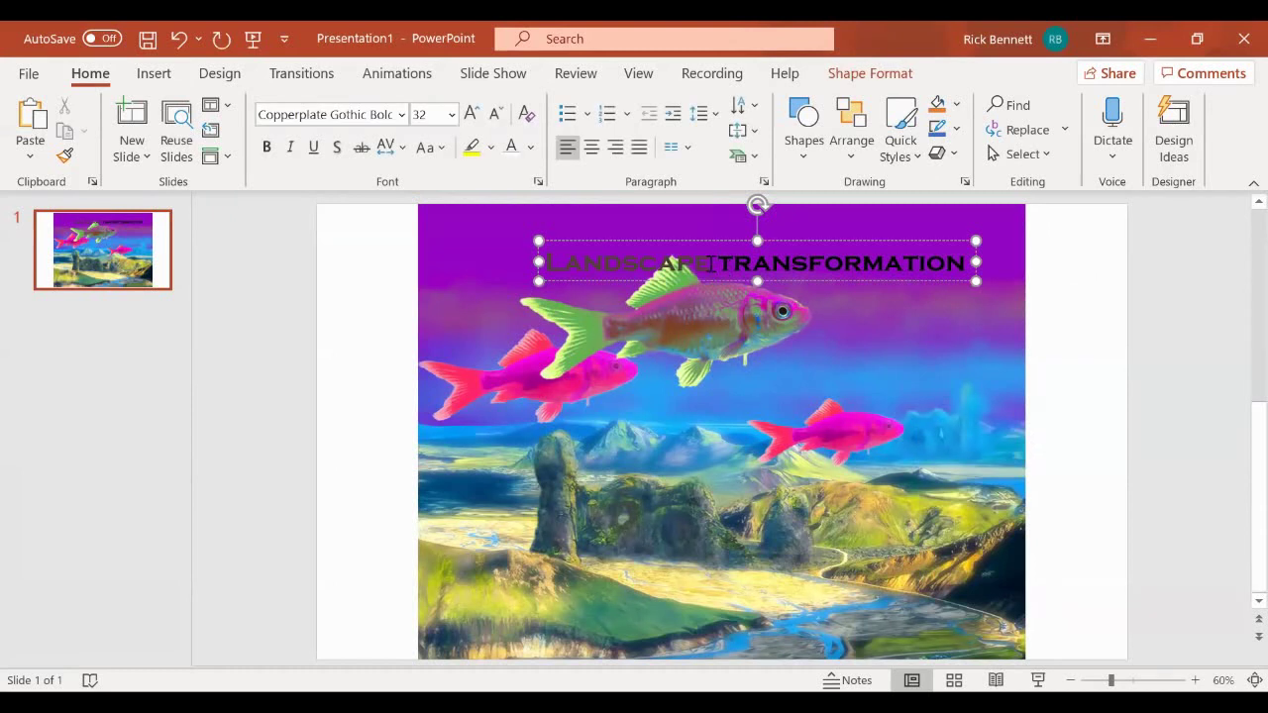
left_click_drag(547, 260, 708, 265)
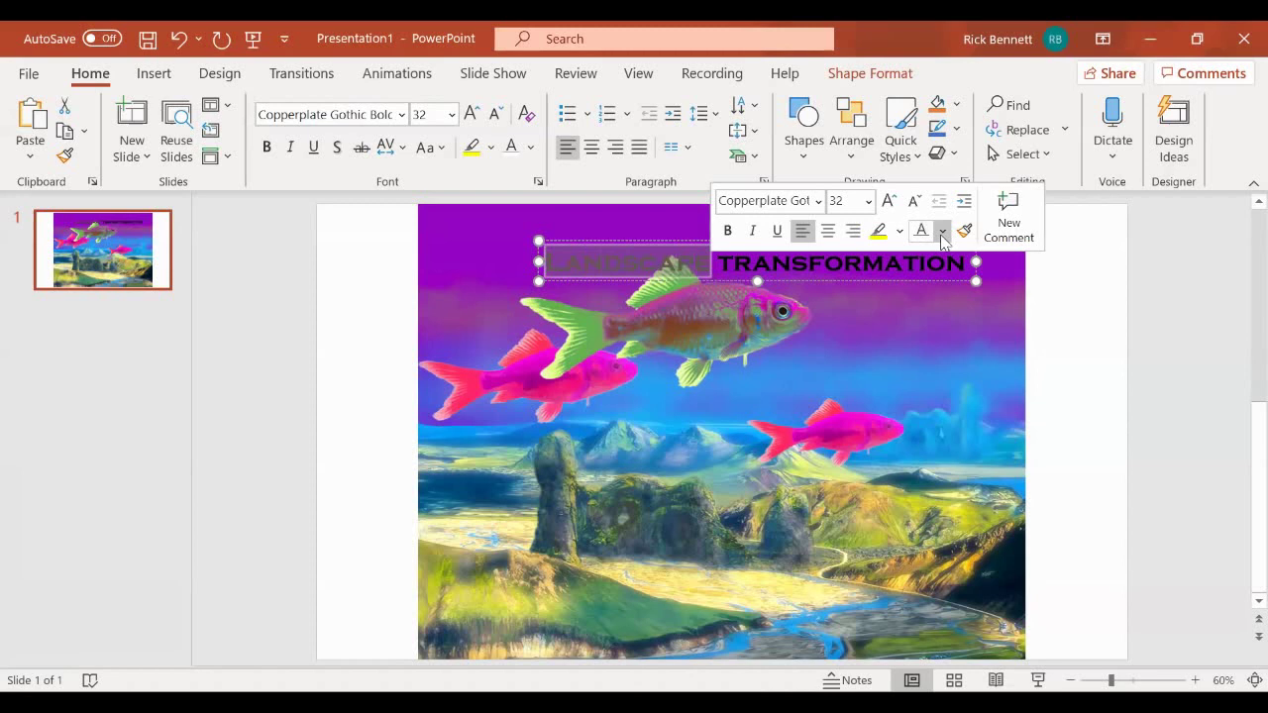
left_click(941, 232)
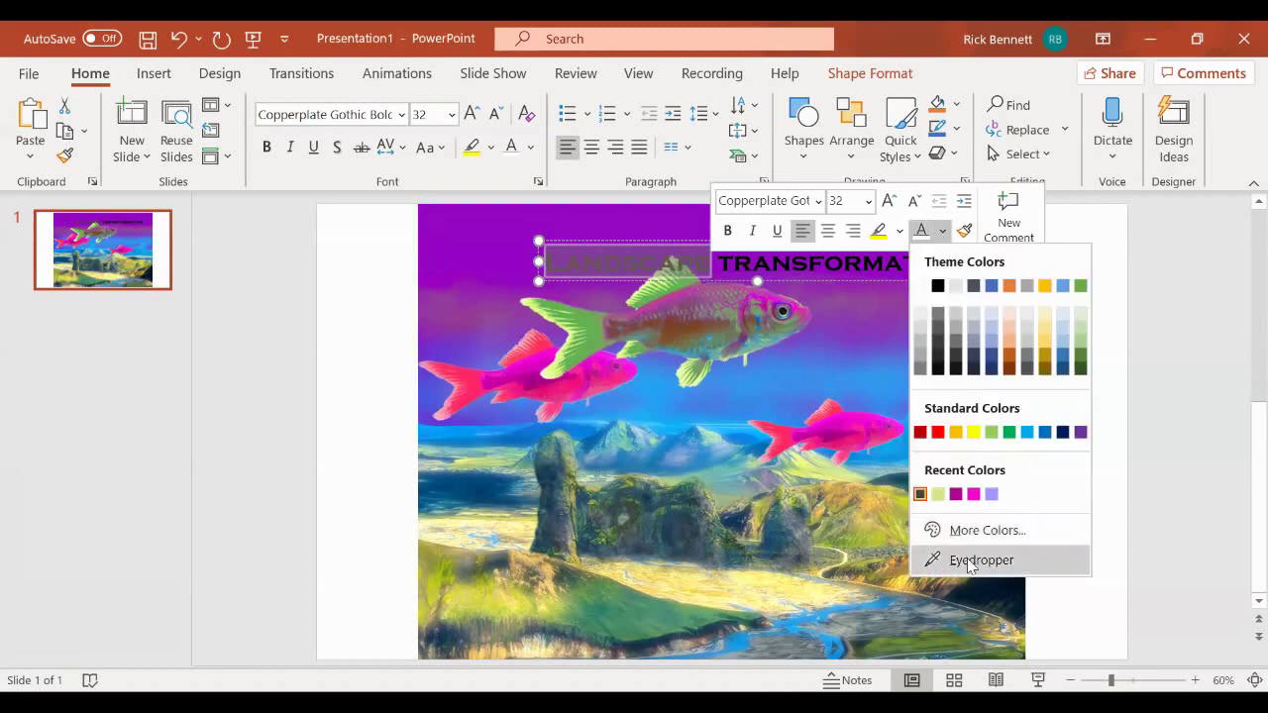
left_click(980, 559)
left_click(842, 420)
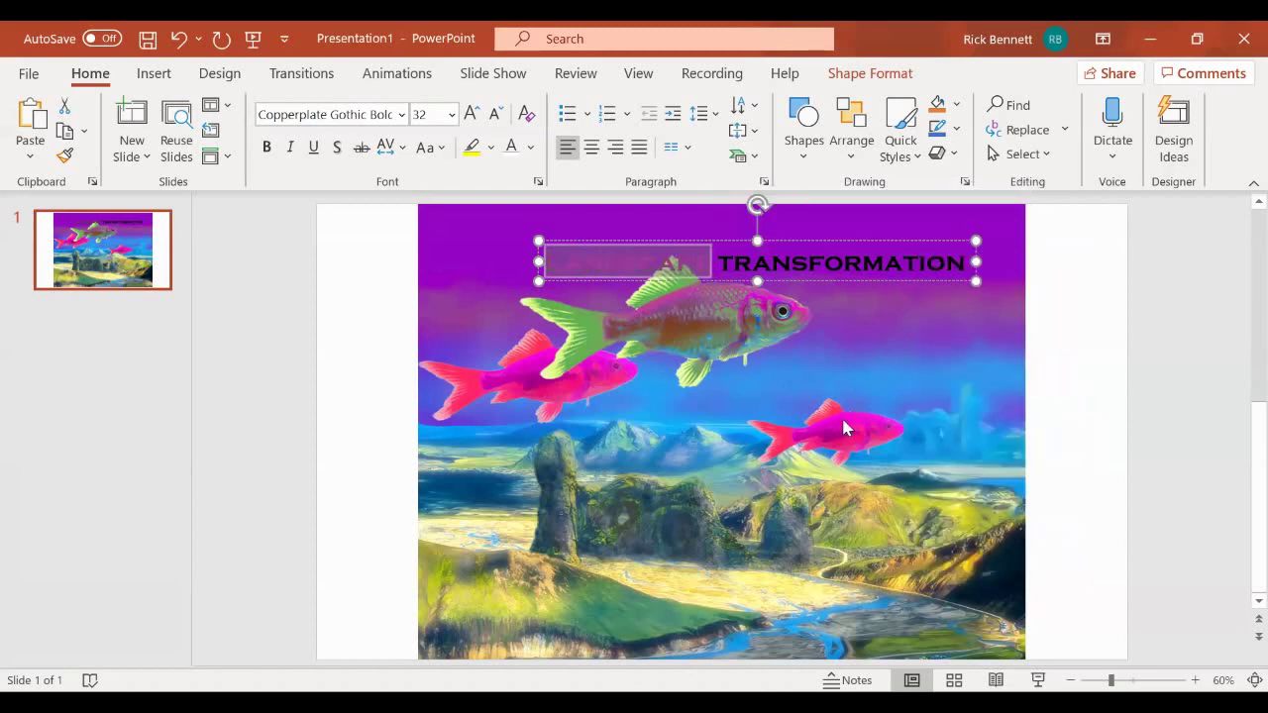
Nudge the title up and left toward the top centre of the artwork.
left_click(1046, 290)
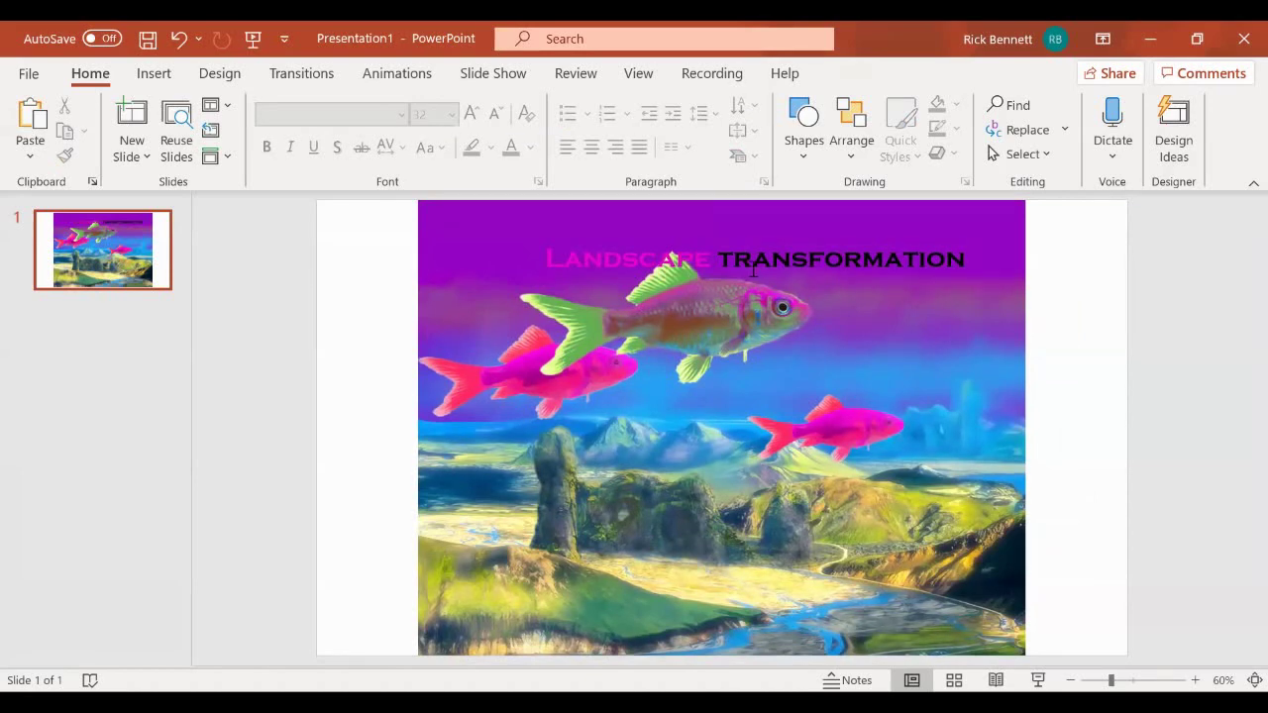
left_click(719, 257)
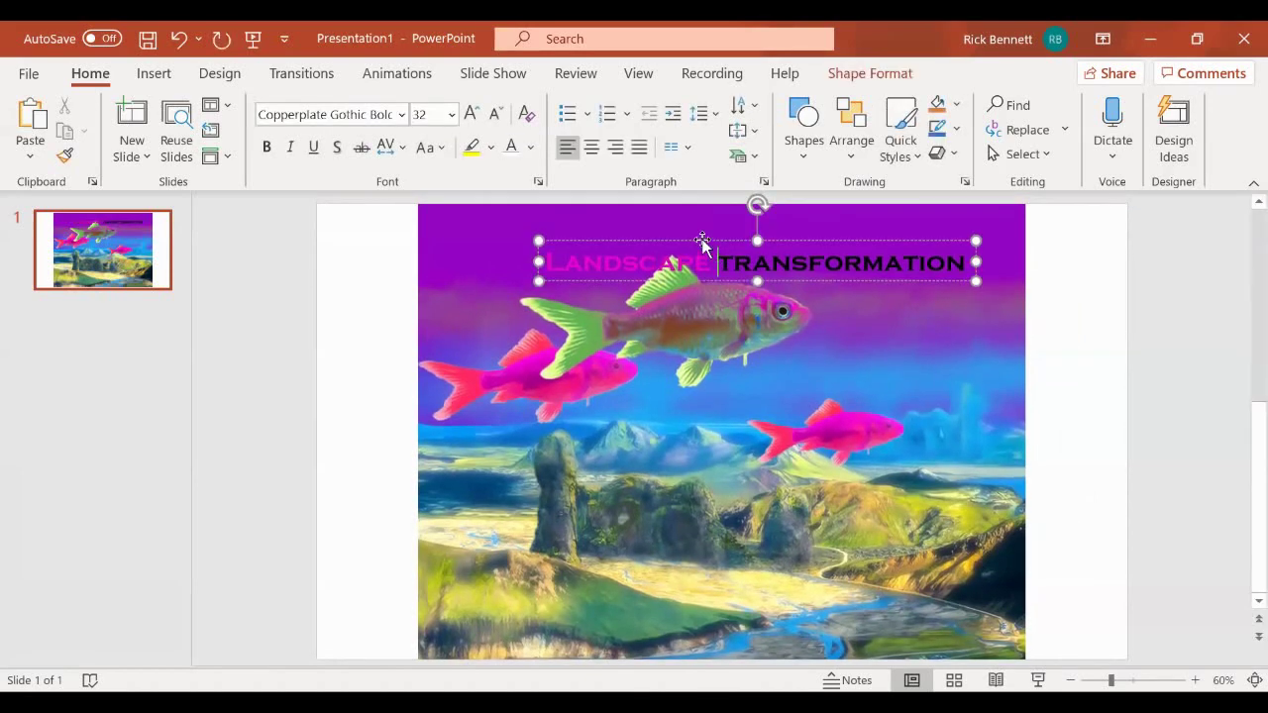
left_click_drag(704, 243, 661, 218)
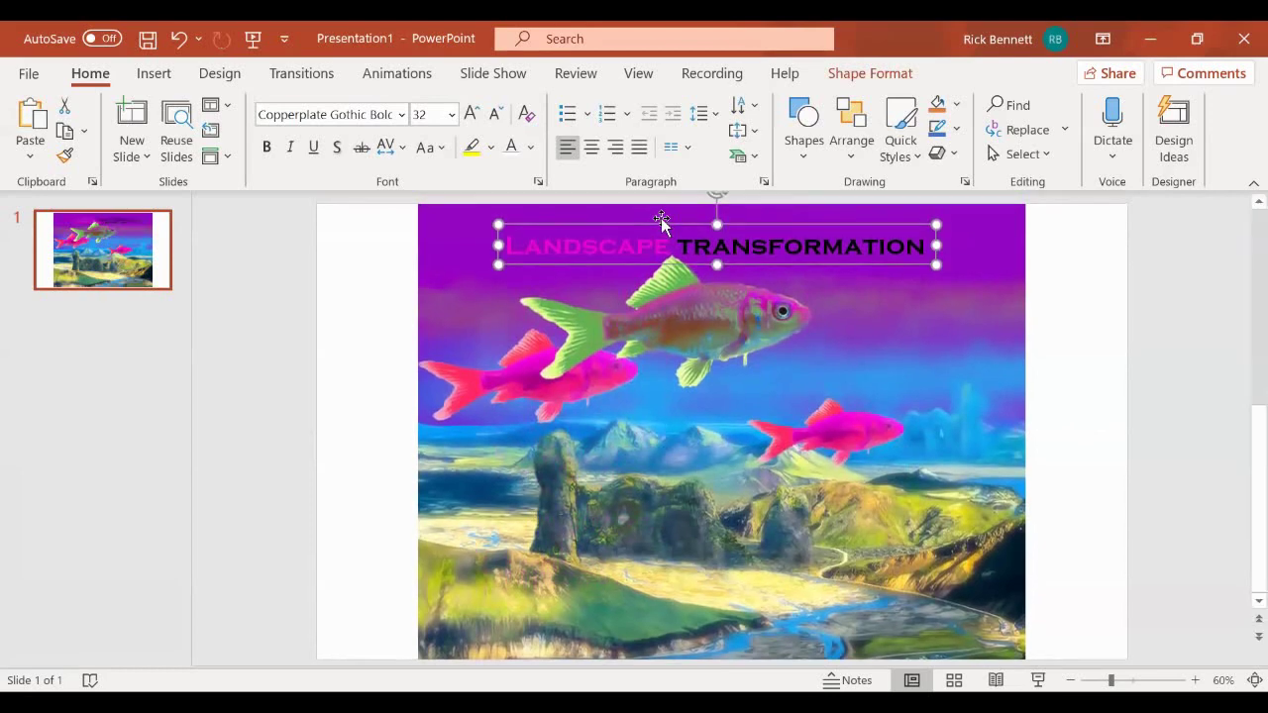
left_click(1064, 268)
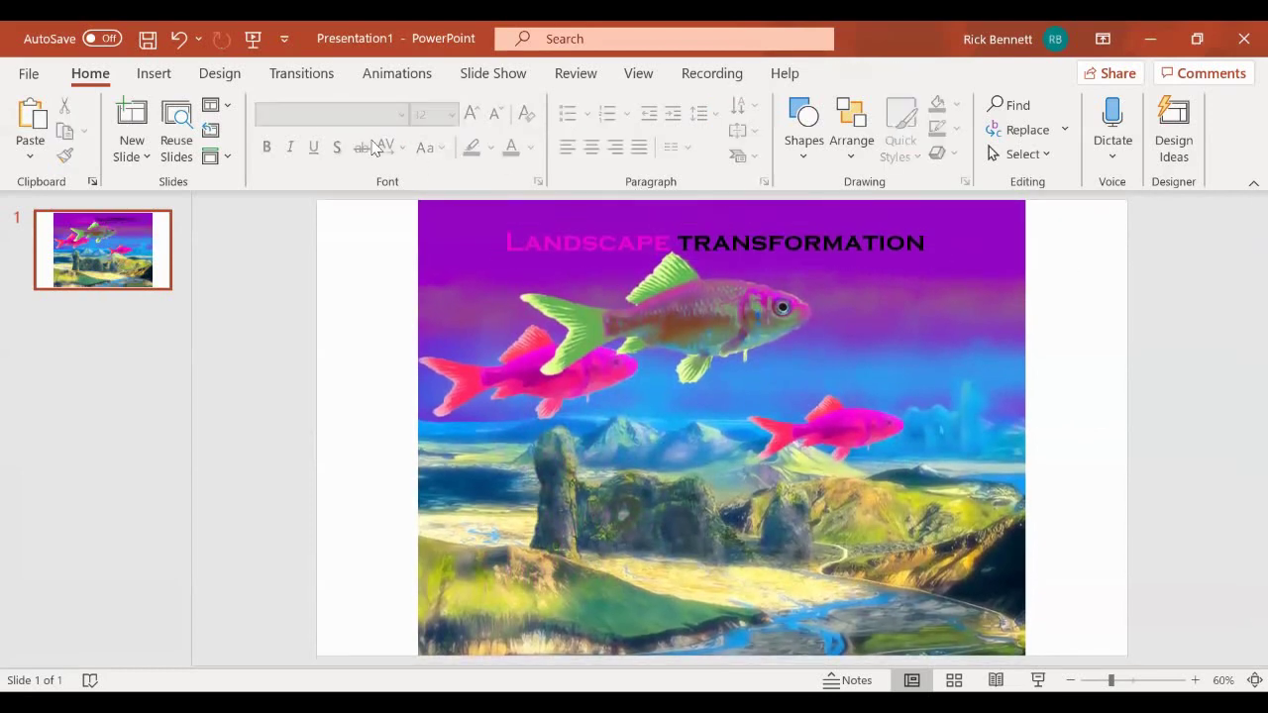
Add a text box on the landscape below the fish and start typing 'By'.
left_click(156, 74)
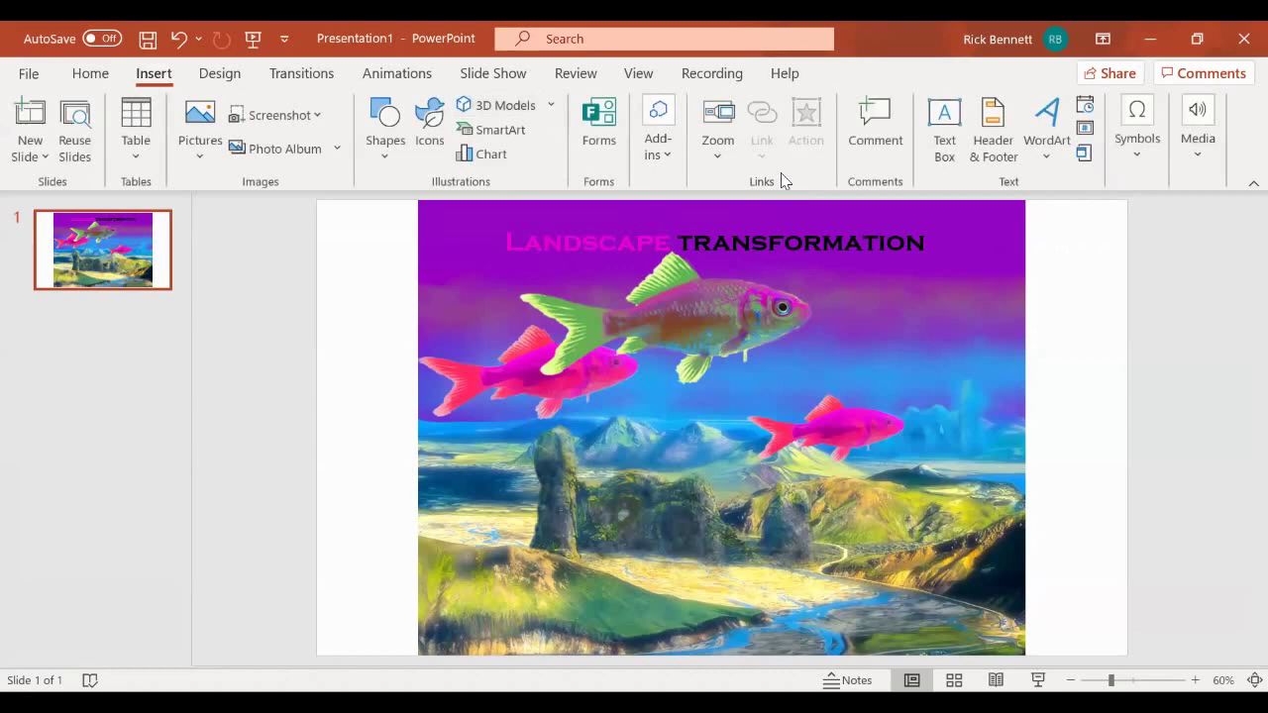
left_click(944, 129)
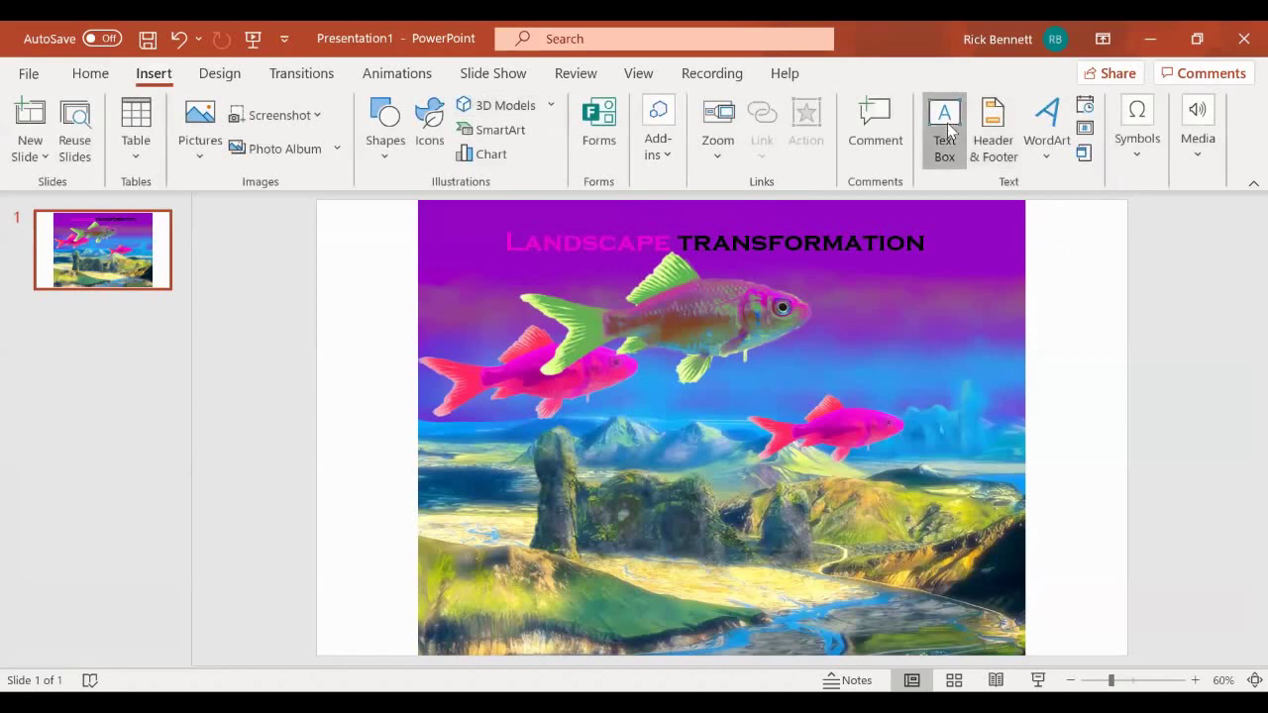
left_click(591, 545)
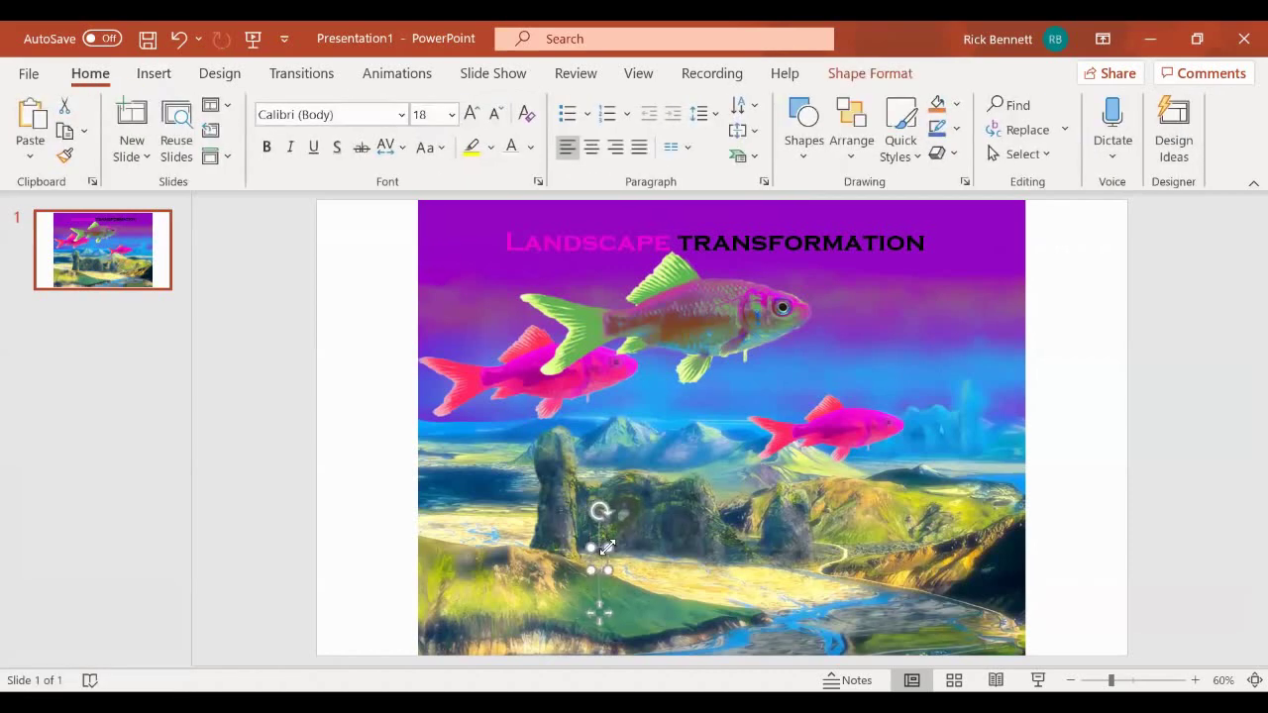
type("Br")
key("BackSpace")
key("BackSpace")
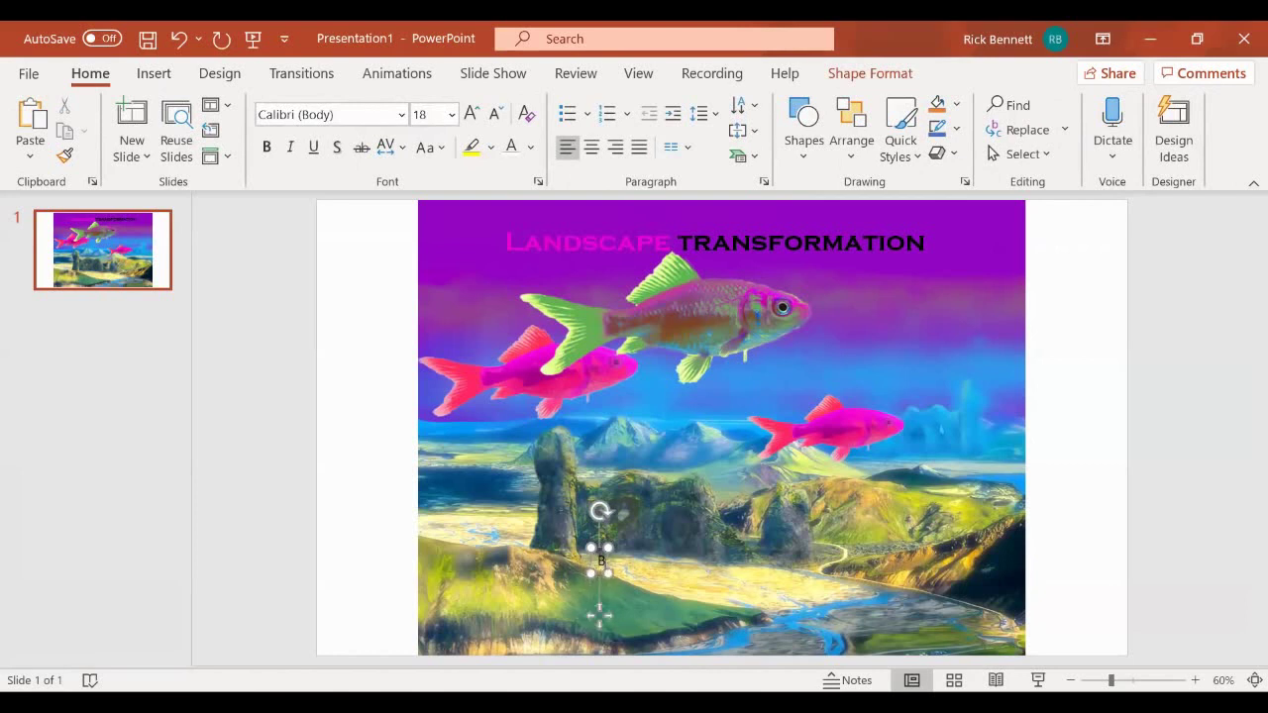
type("y")
Widen the box, finish the 'By' credit with the artist's name, and shift it right.
left_click_drag(608, 570, 722, 566)
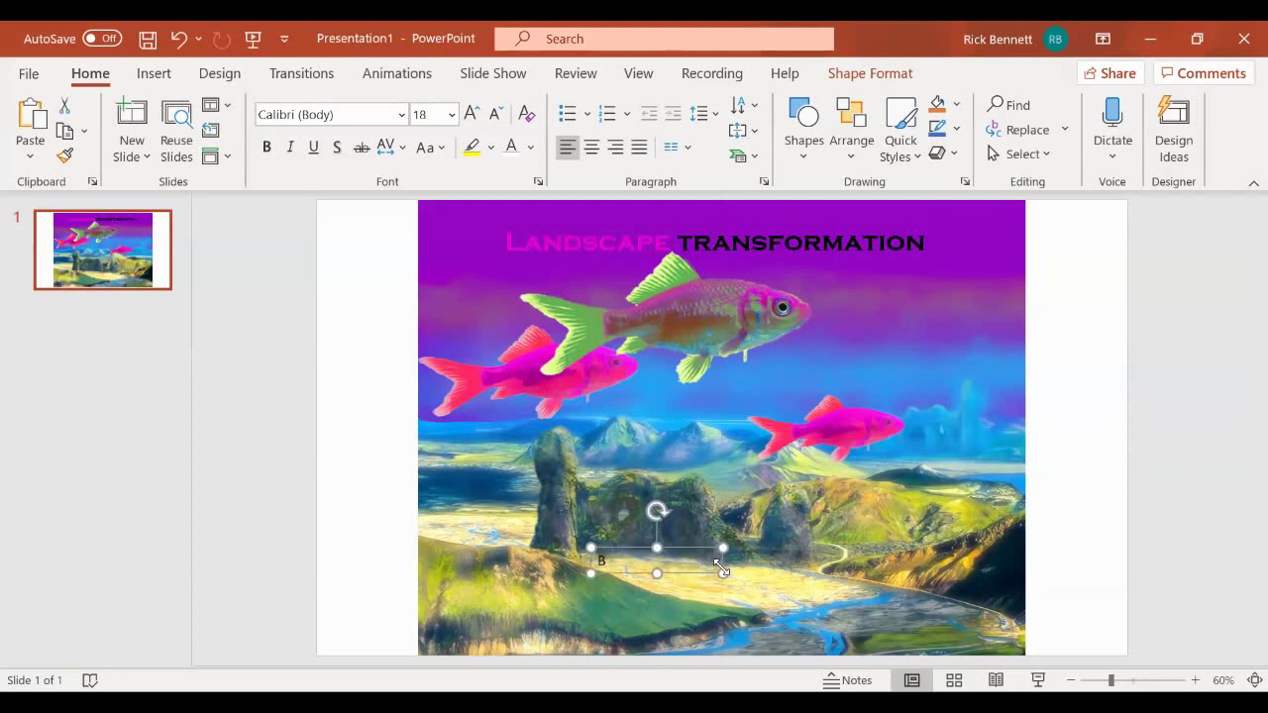
left_click(607, 561)
type("y Rick Bennett")
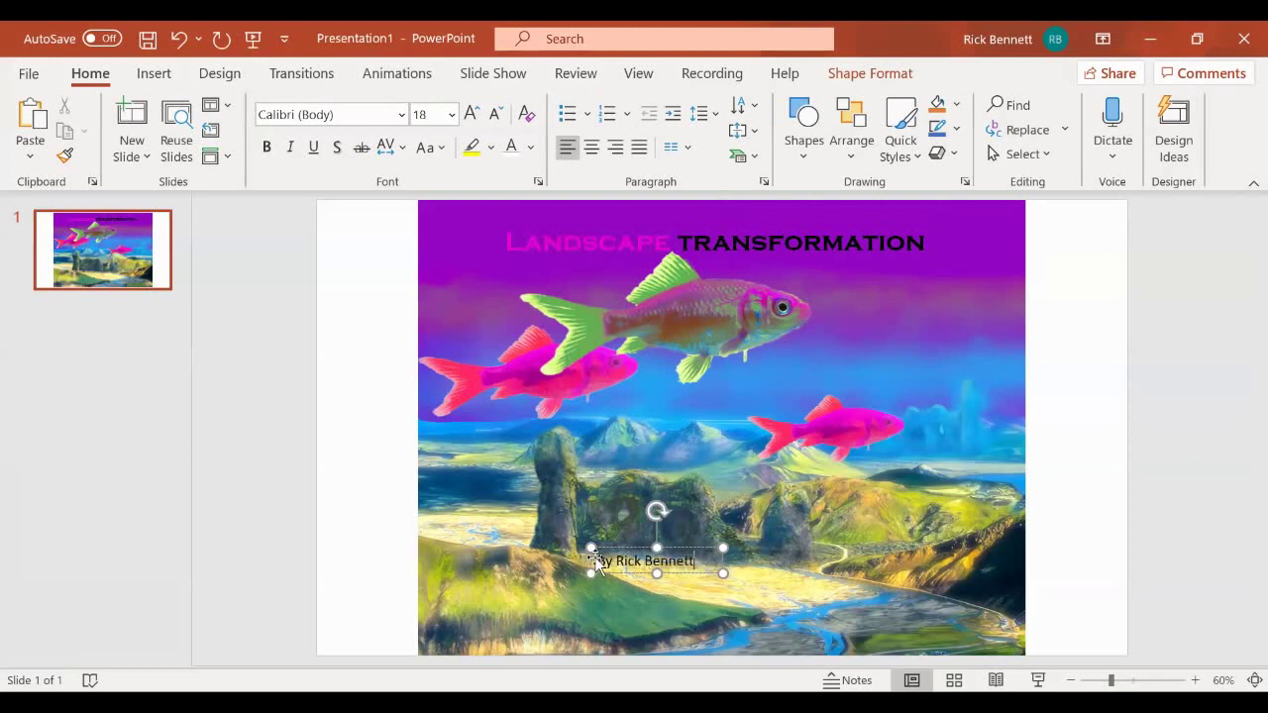
left_click_drag(594, 561, 802, 558)
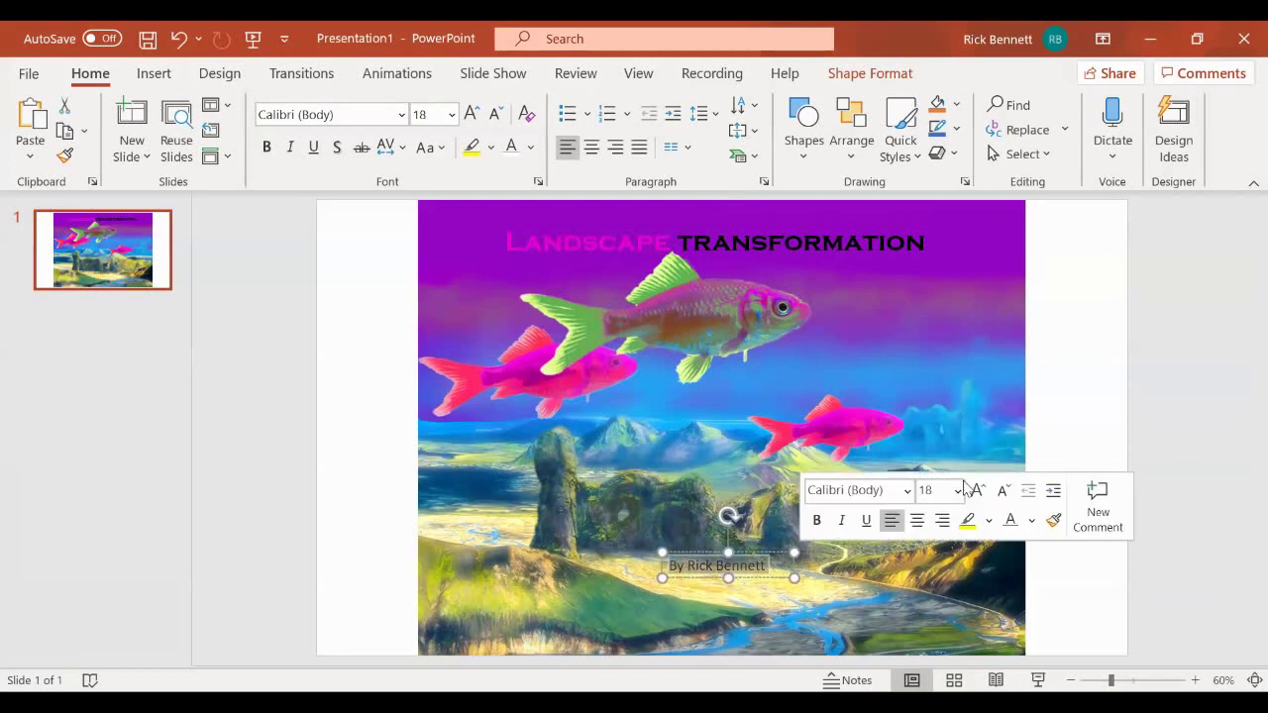
Set the credit to Algerian at 40 pt, widen the box and raise it over the hills.
left_click(908, 492)
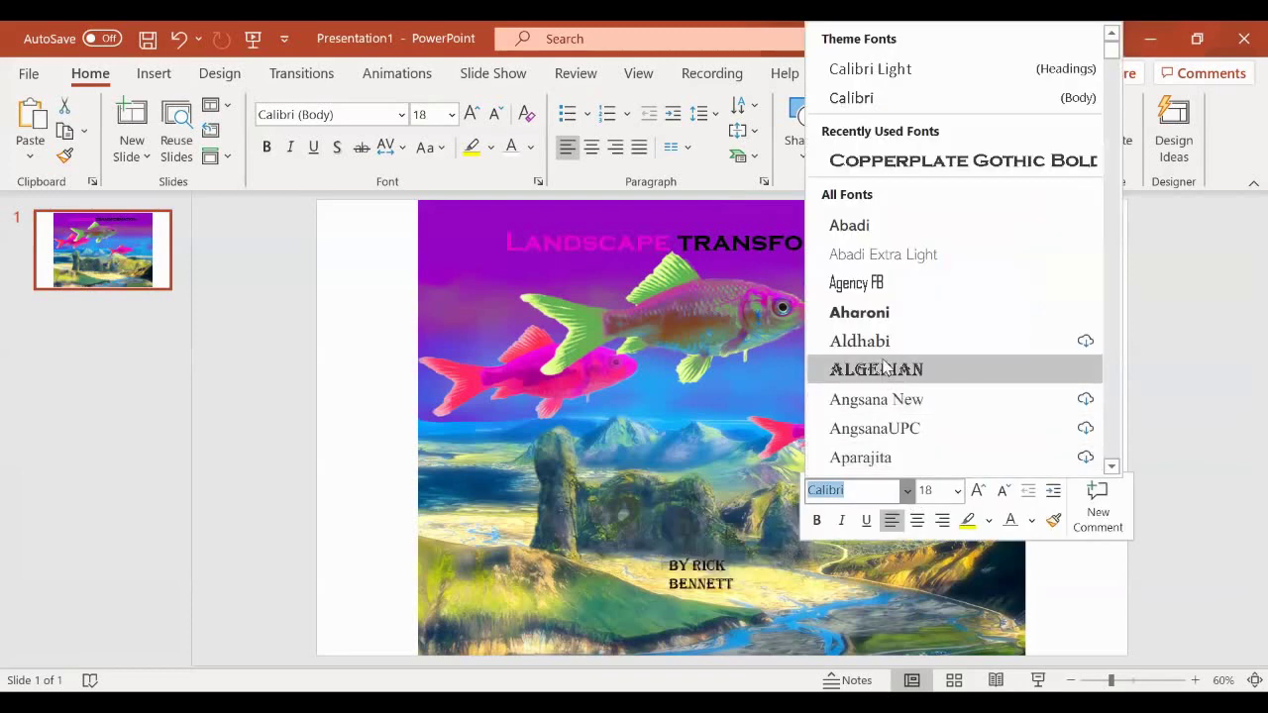
left_click(884, 367)
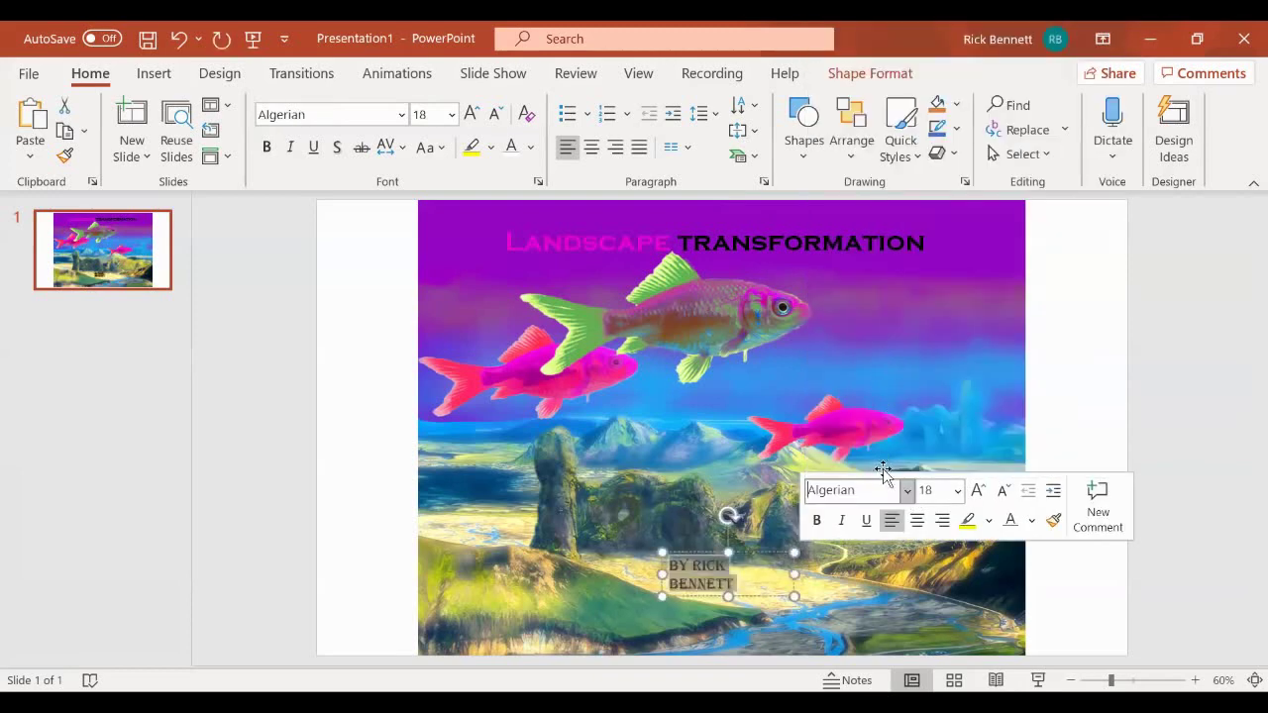
left_click(977, 492)
left_click(977, 492)
left_click(977, 491)
left_click(977, 491)
left_click(977, 492)
left_click(977, 491)
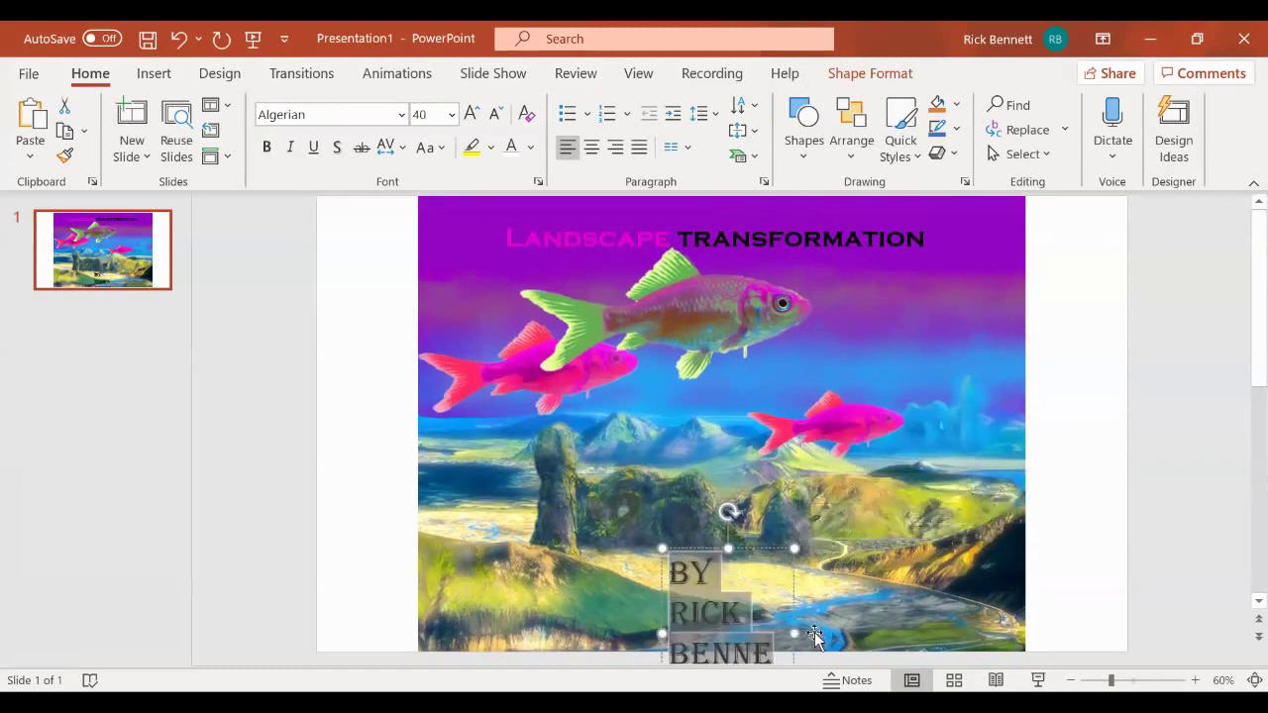
left_click_drag(798, 634, 936, 615)
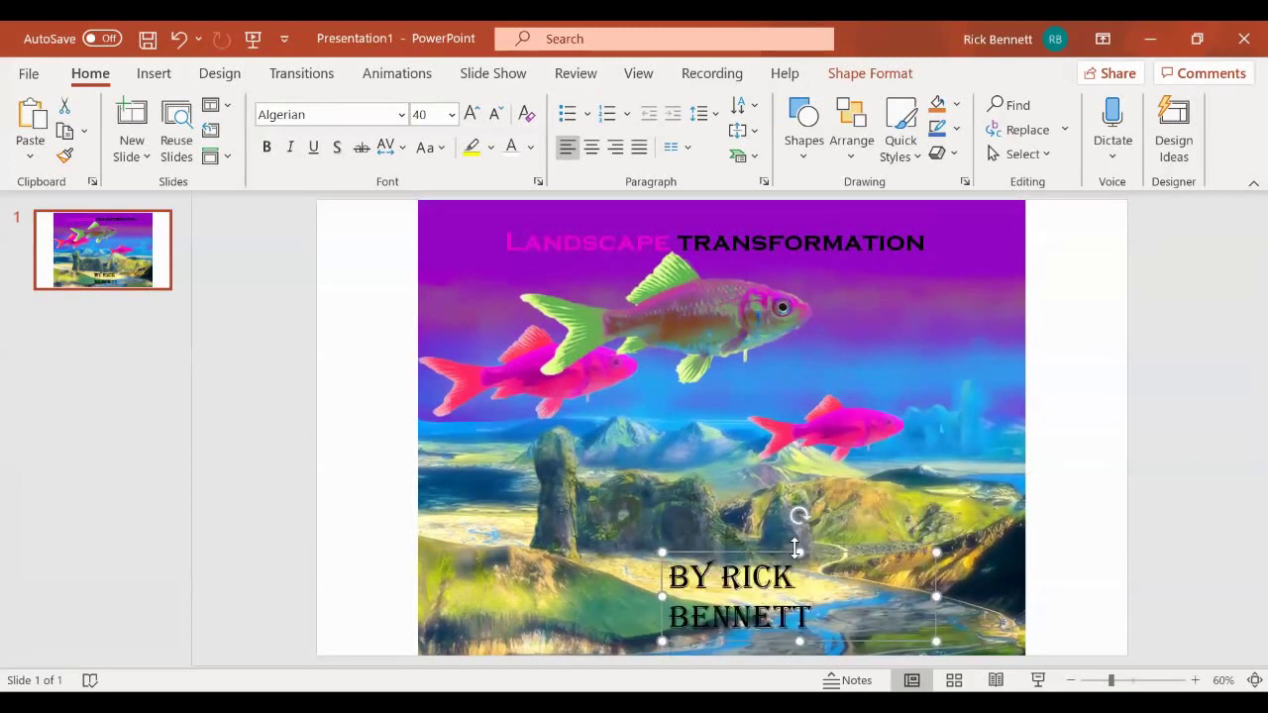
left_click_drag(778, 556, 815, 542)
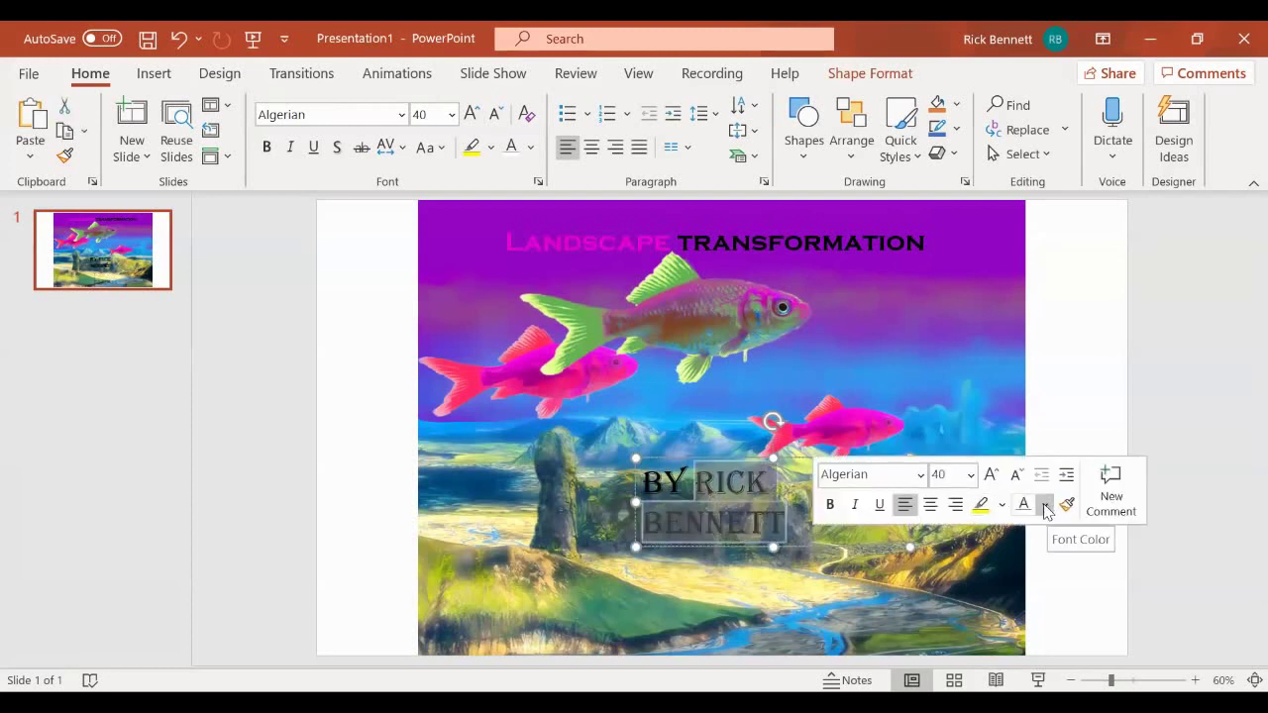
Recolour the artist's name in the credit gold.
left_click(1045, 507)
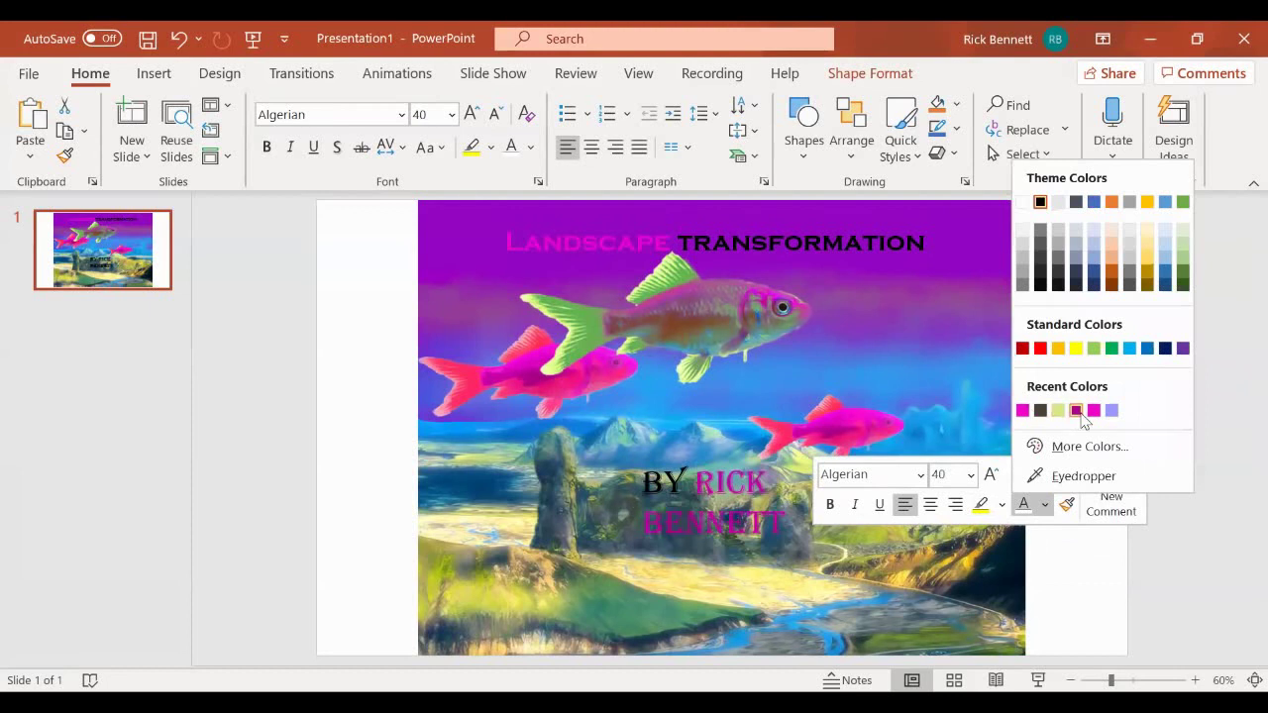
left_click(1058, 349)
left_click(1063, 386)
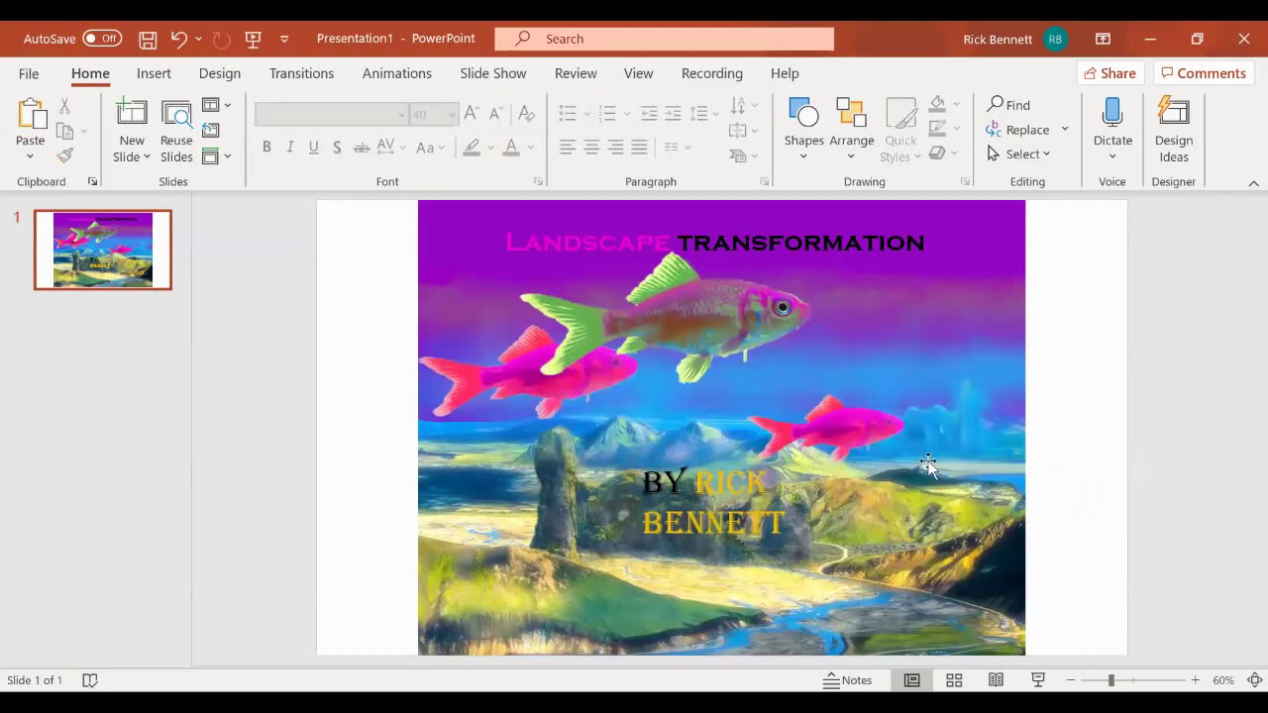
Make all of the credit text near-white.
left_click(646, 482)
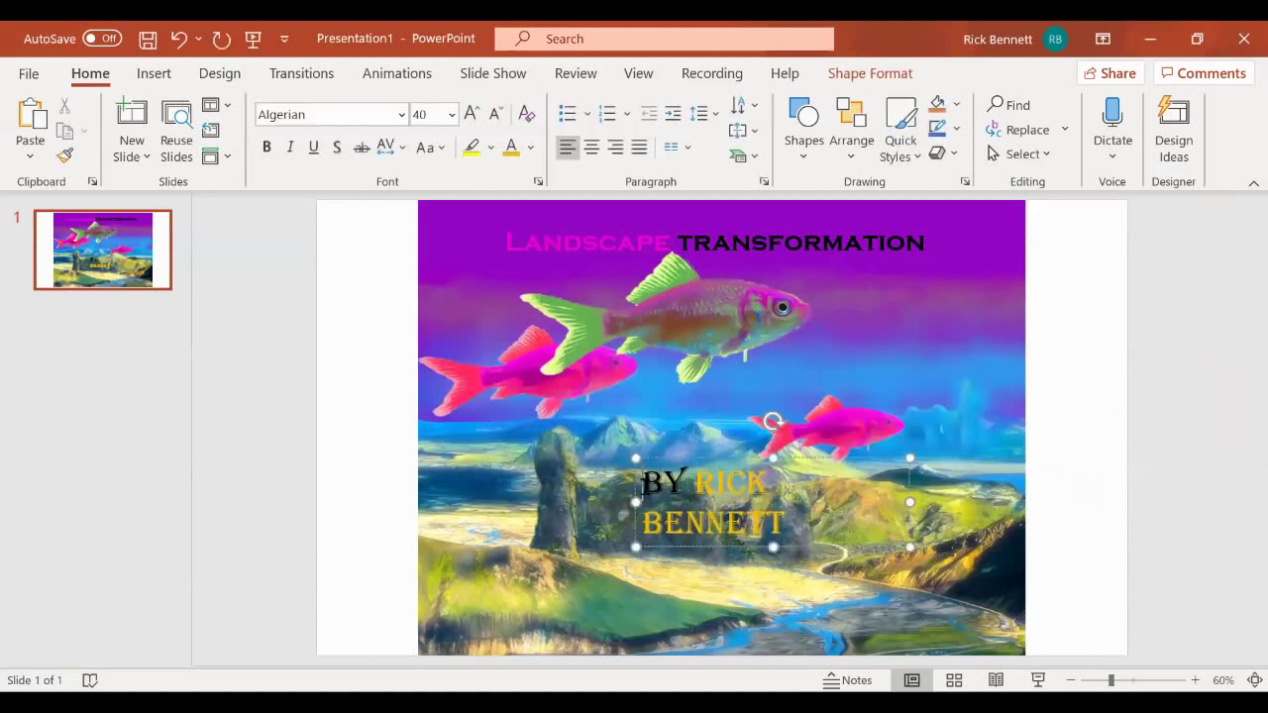
left_click_drag(646, 482, 783, 530)
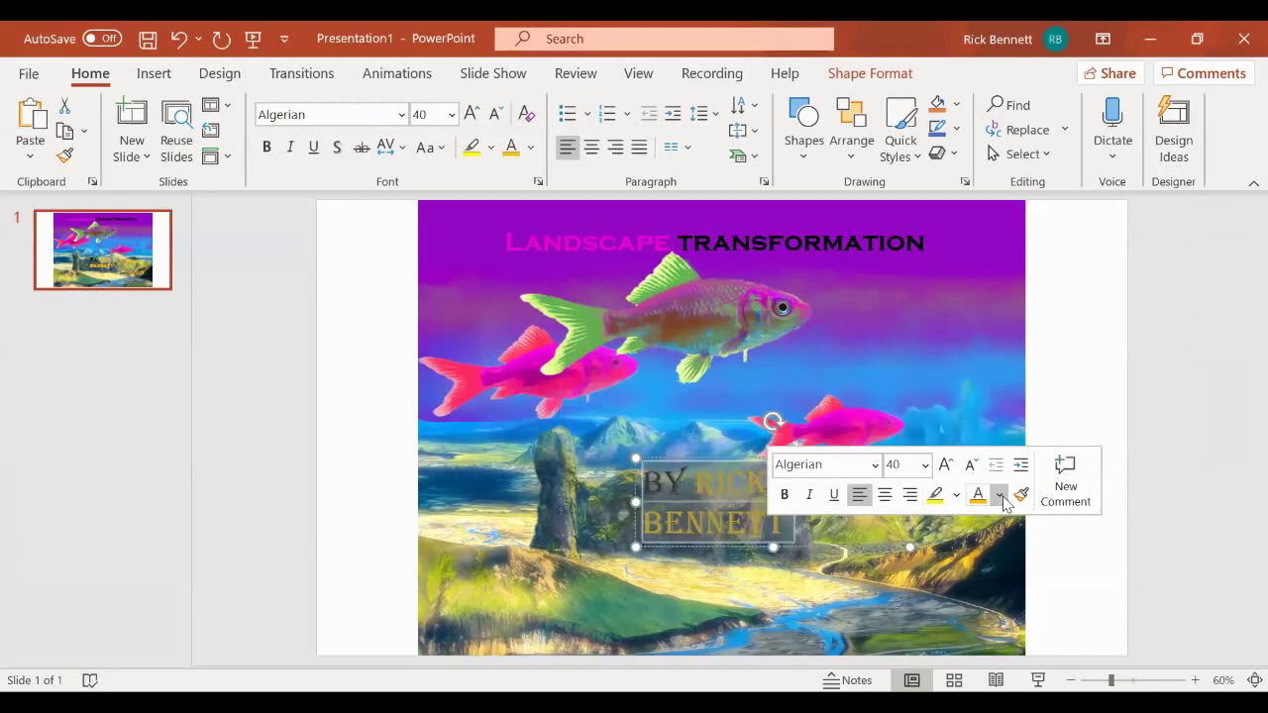
left_click(1001, 495)
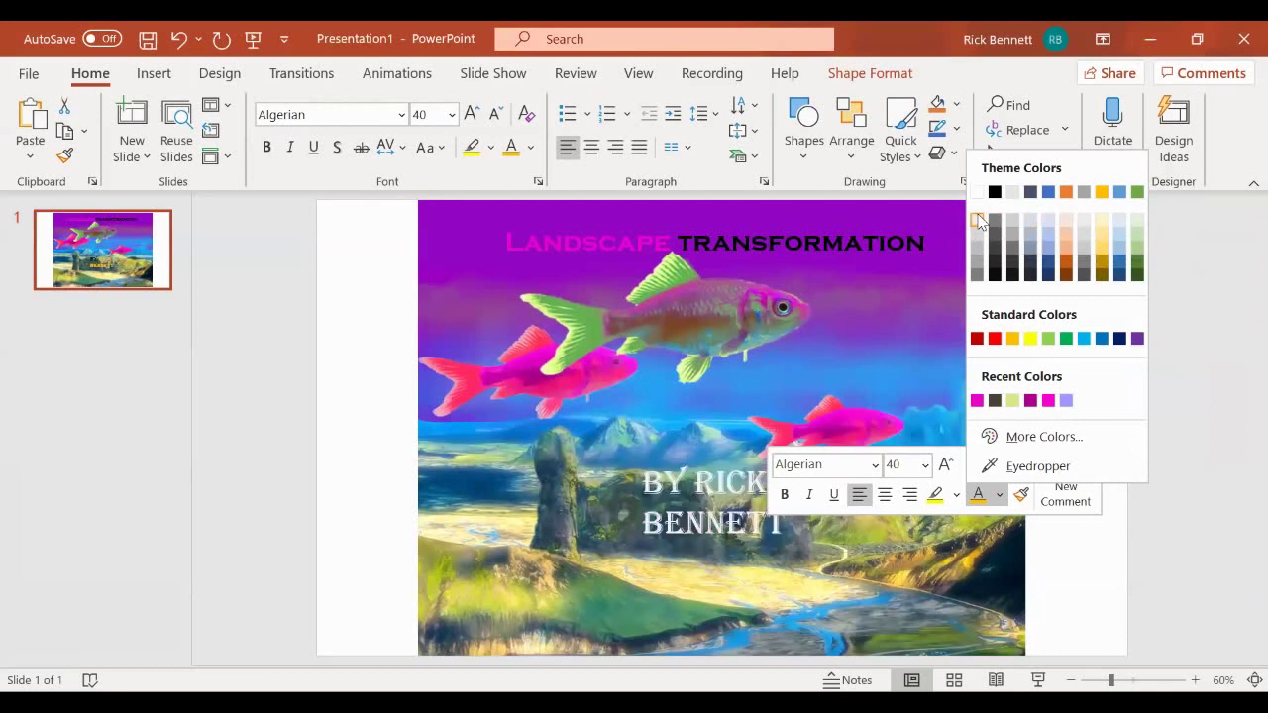
left_click(978, 220)
left_click(866, 578)
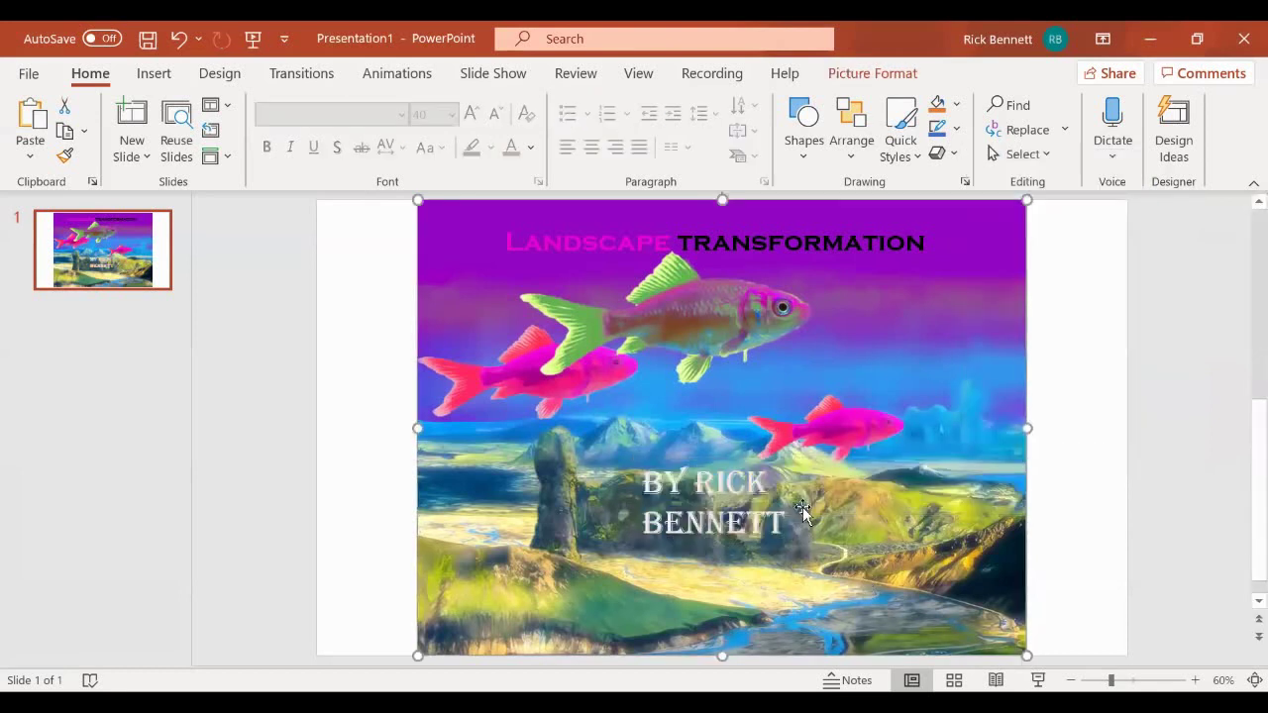
Widen the credit box to fit one line and set it slightly lower on the hills.
left_click_drag(646, 483, 805, 528)
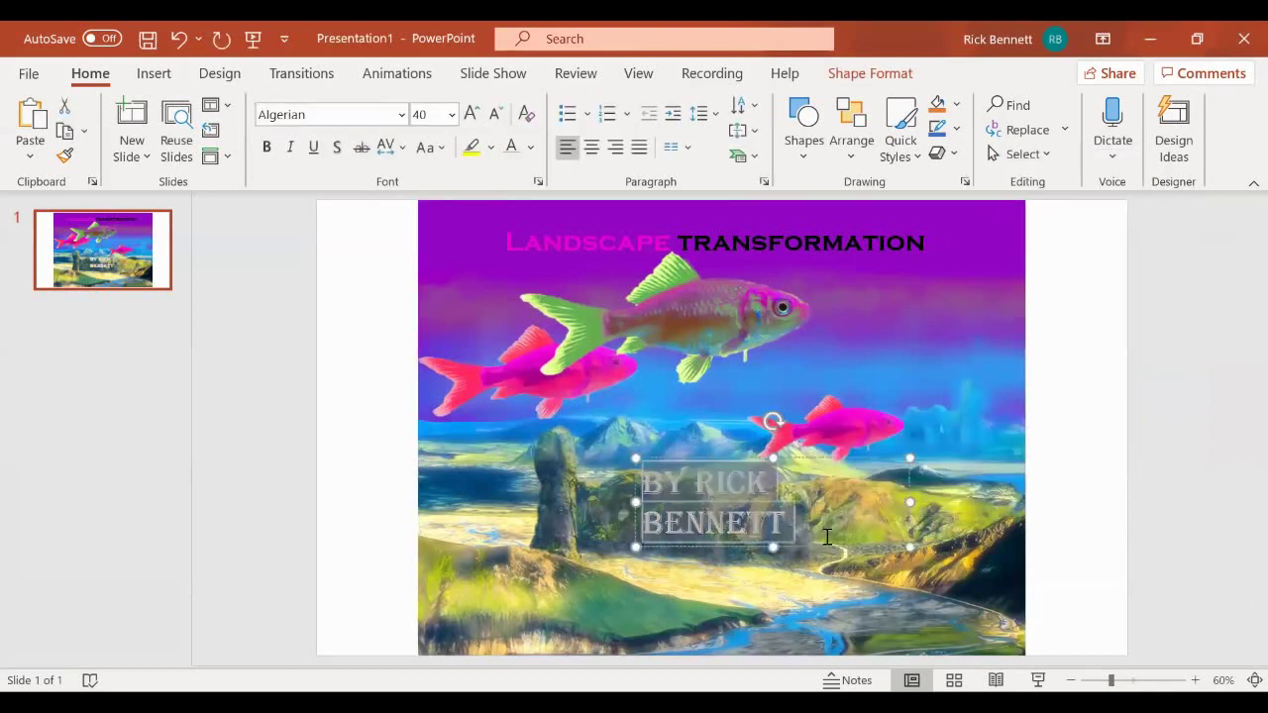
left_click(917, 548)
left_click(886, 502)
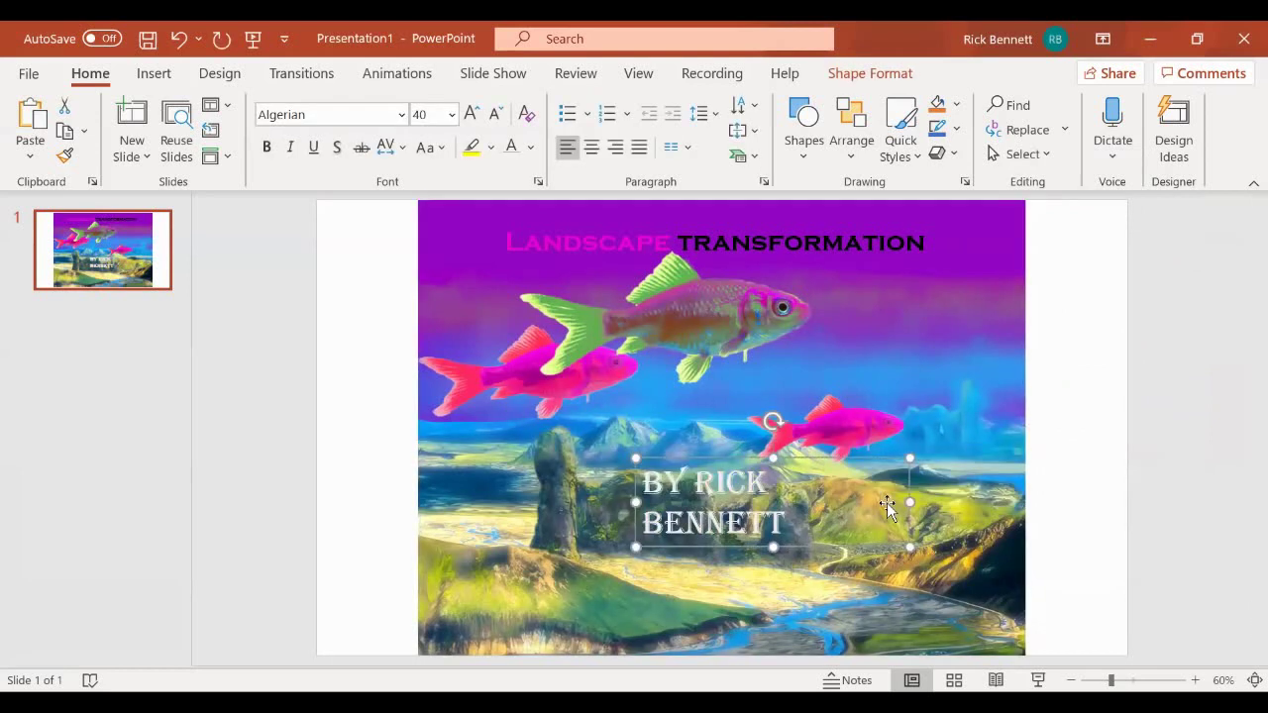
left_click_drag(910, 503, 1027, 503)
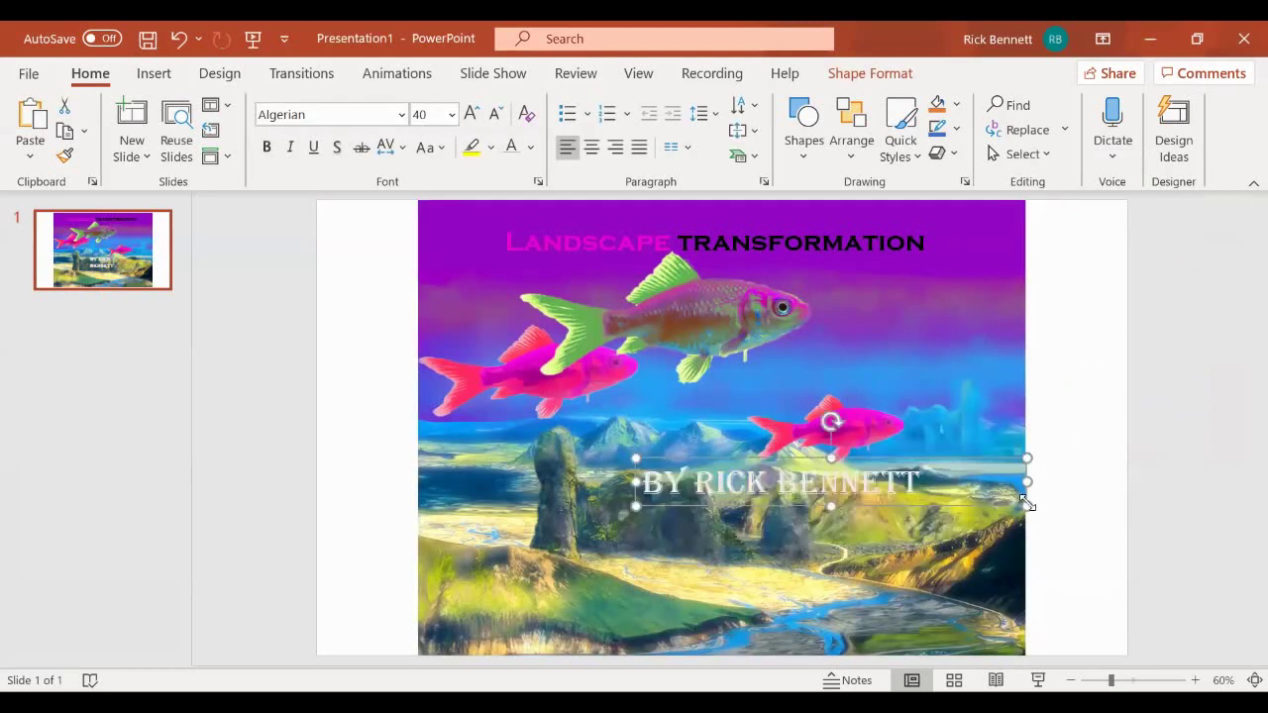
left_click(1080, 401)
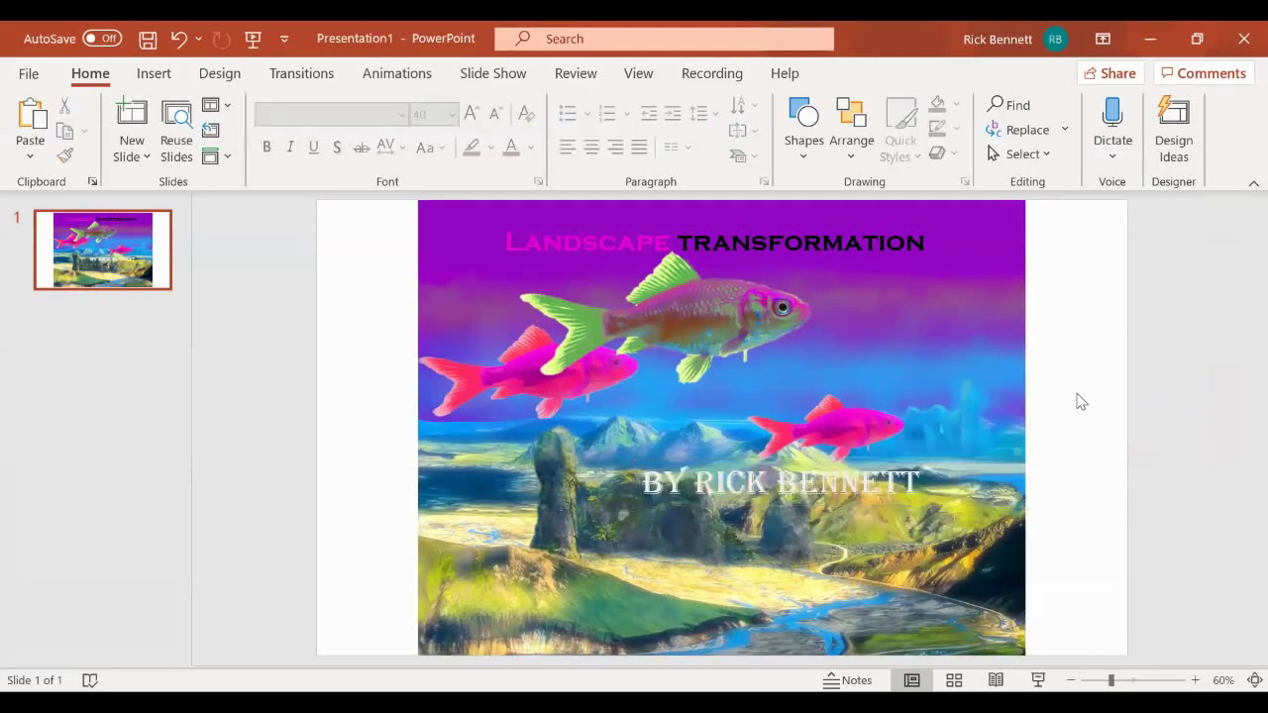
left_click(883, 459)
left_click_drag(882, 458, 881, 454)
left_click(772, 461)
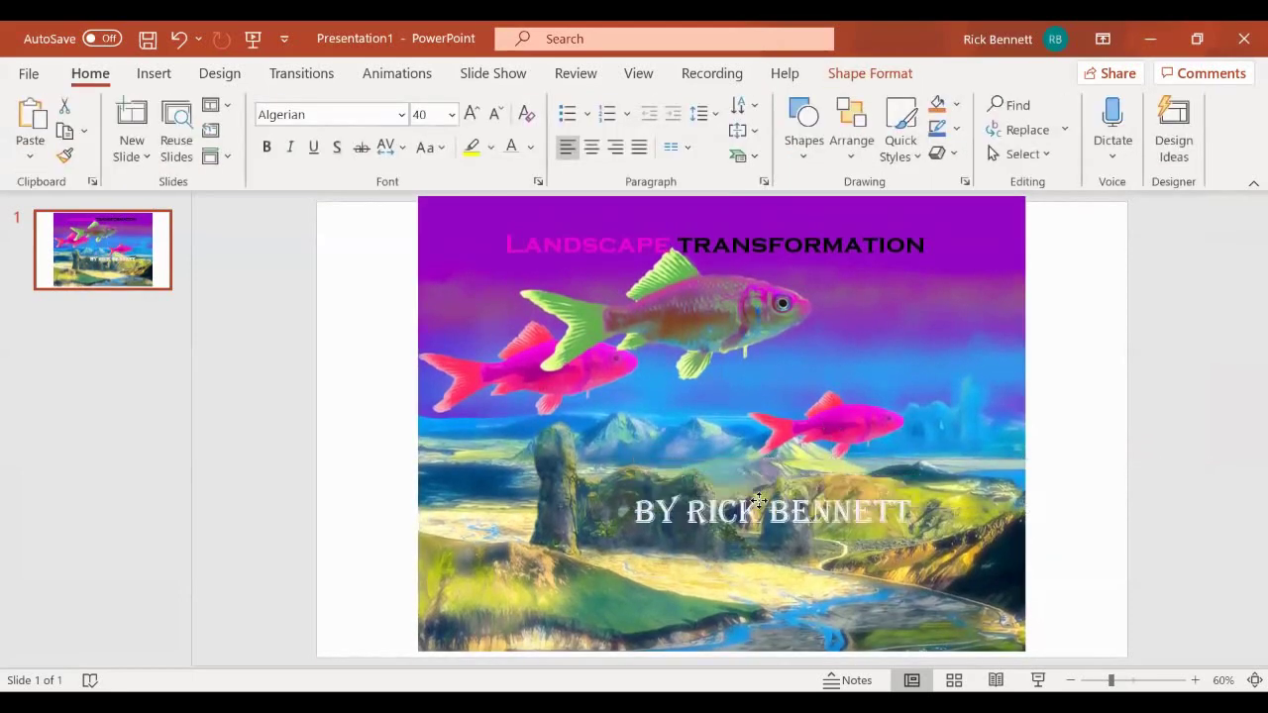